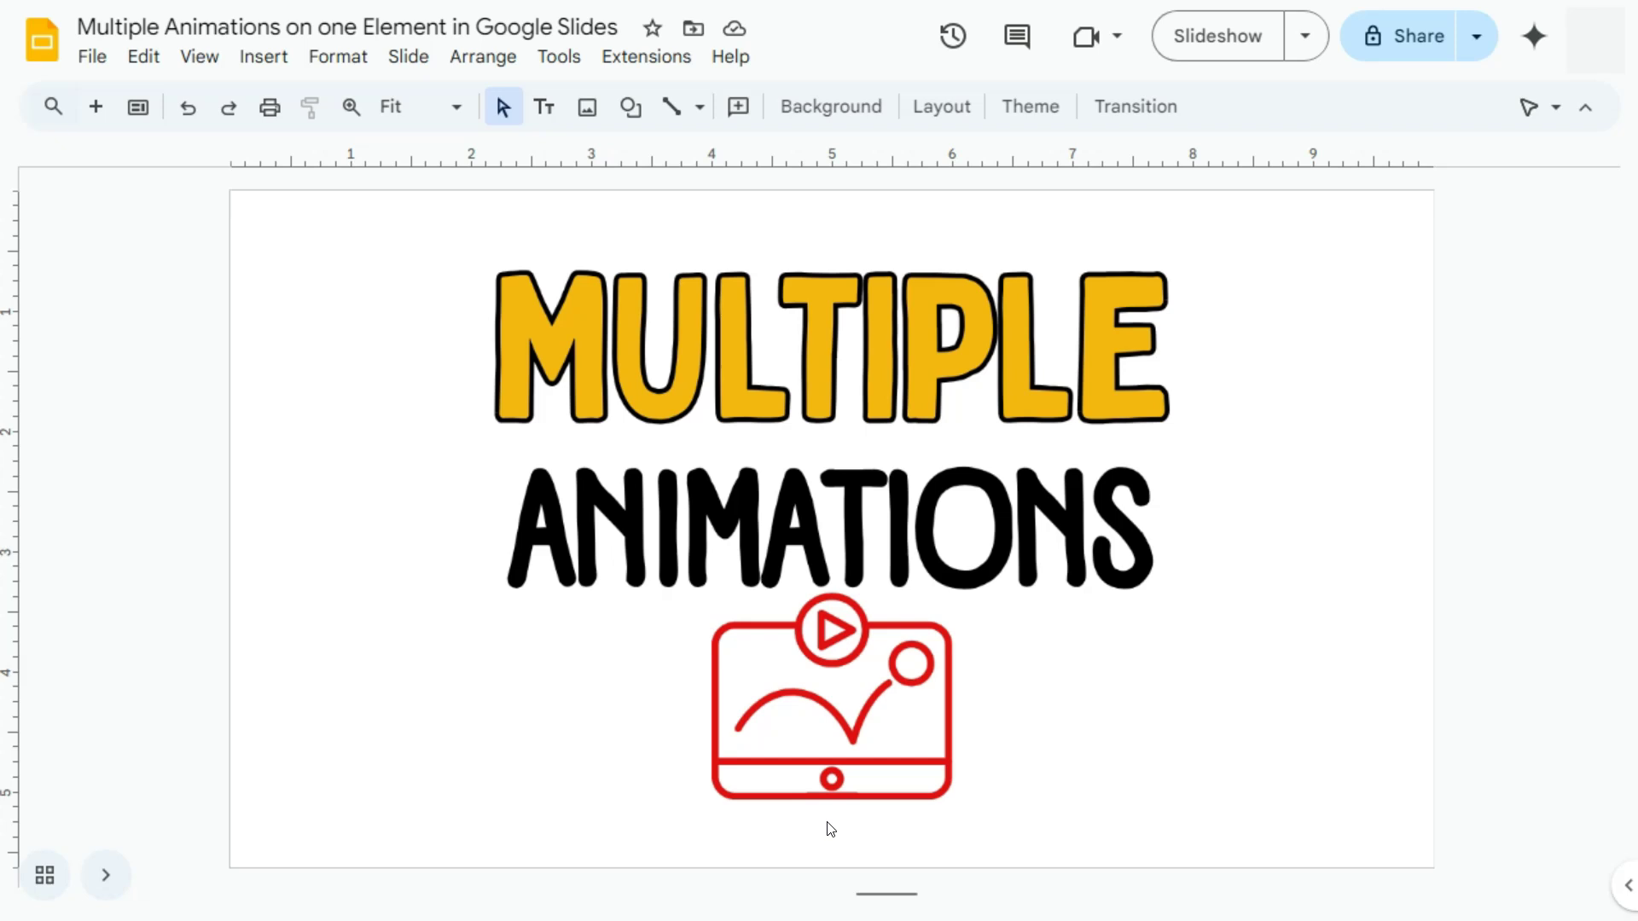
Advance from the title slide to the slide with the globe image.
key("Down")
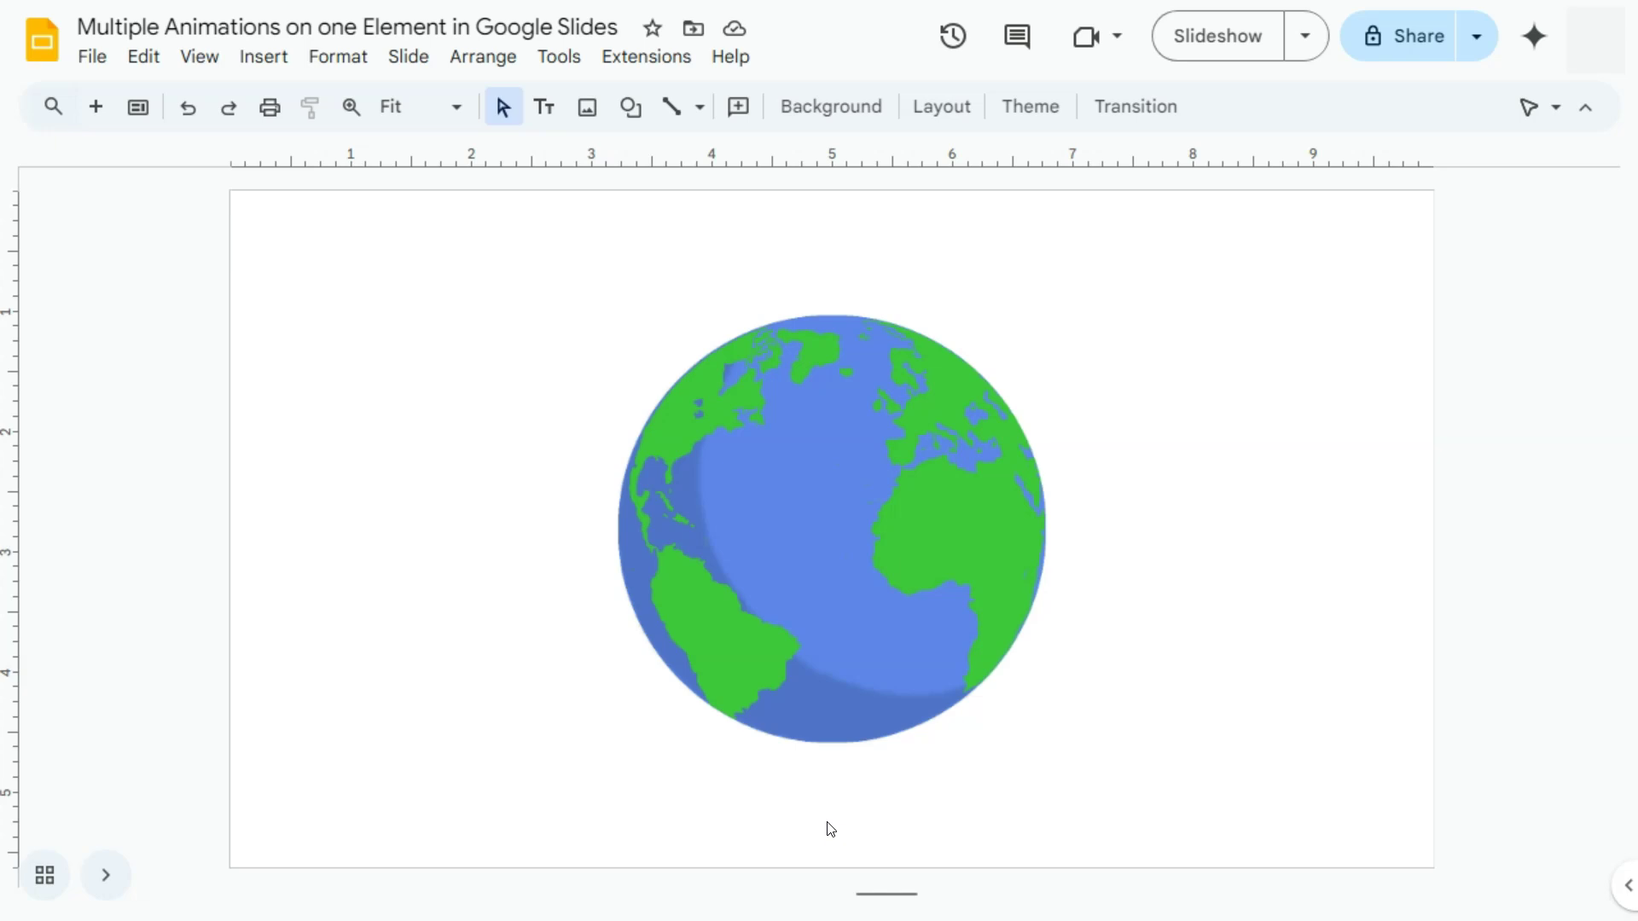
Open the Motion panel for the globe to list its fly in, spin and fly out animations.
left_click(855, 611)
right_click(854, 610)
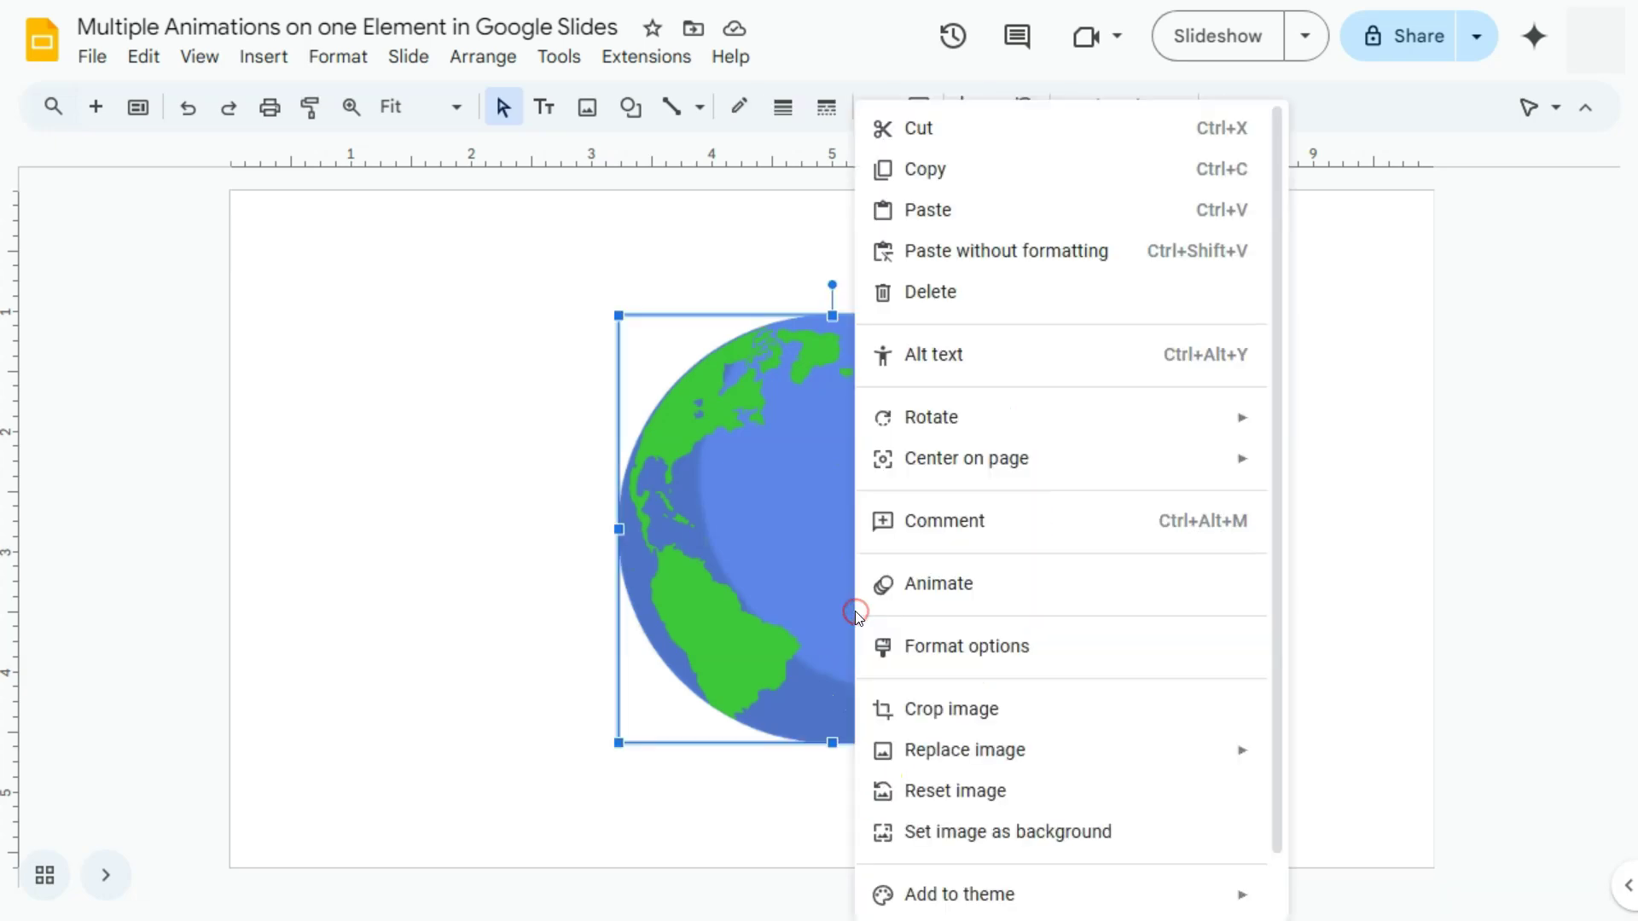
left_click(936, 585)
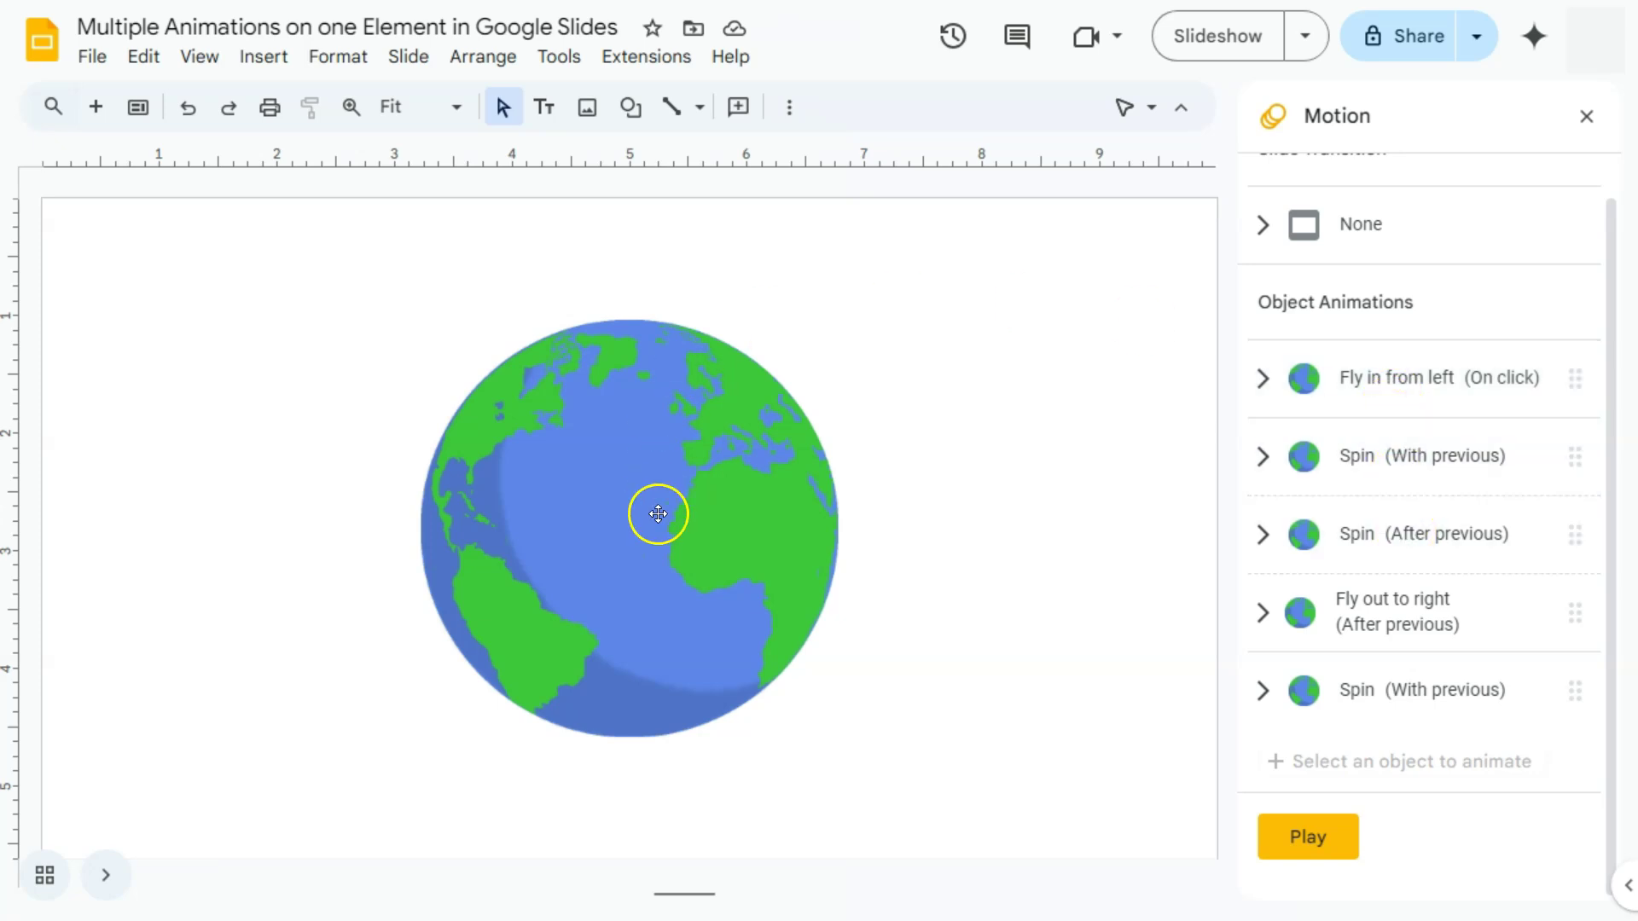
left_click(657, 514)
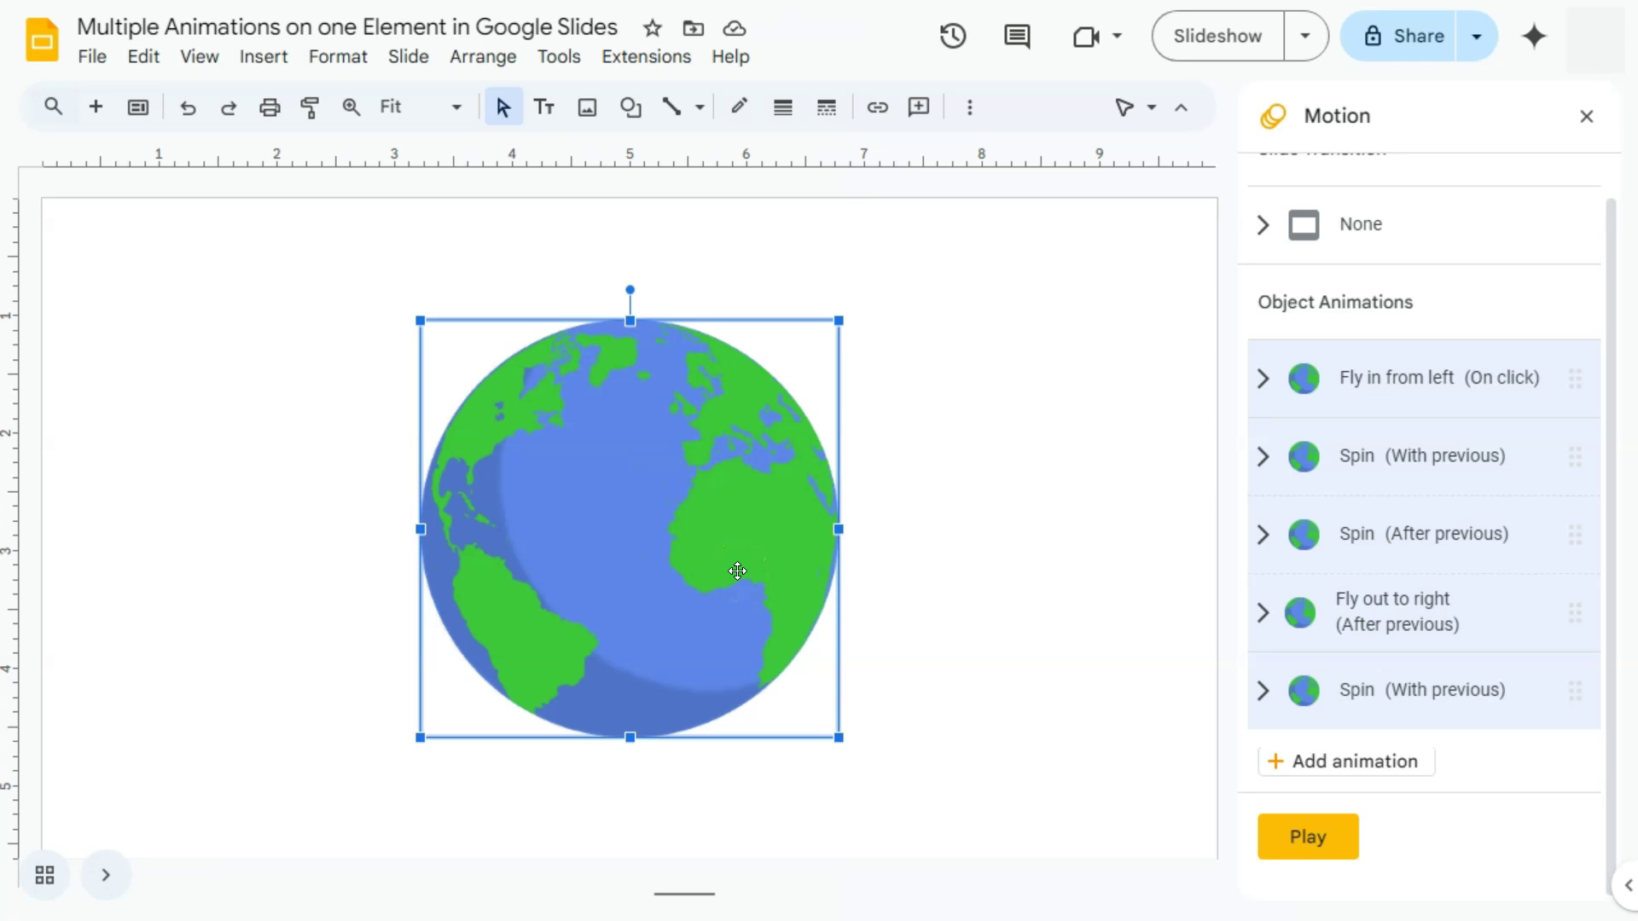
left_click(1300, 844)
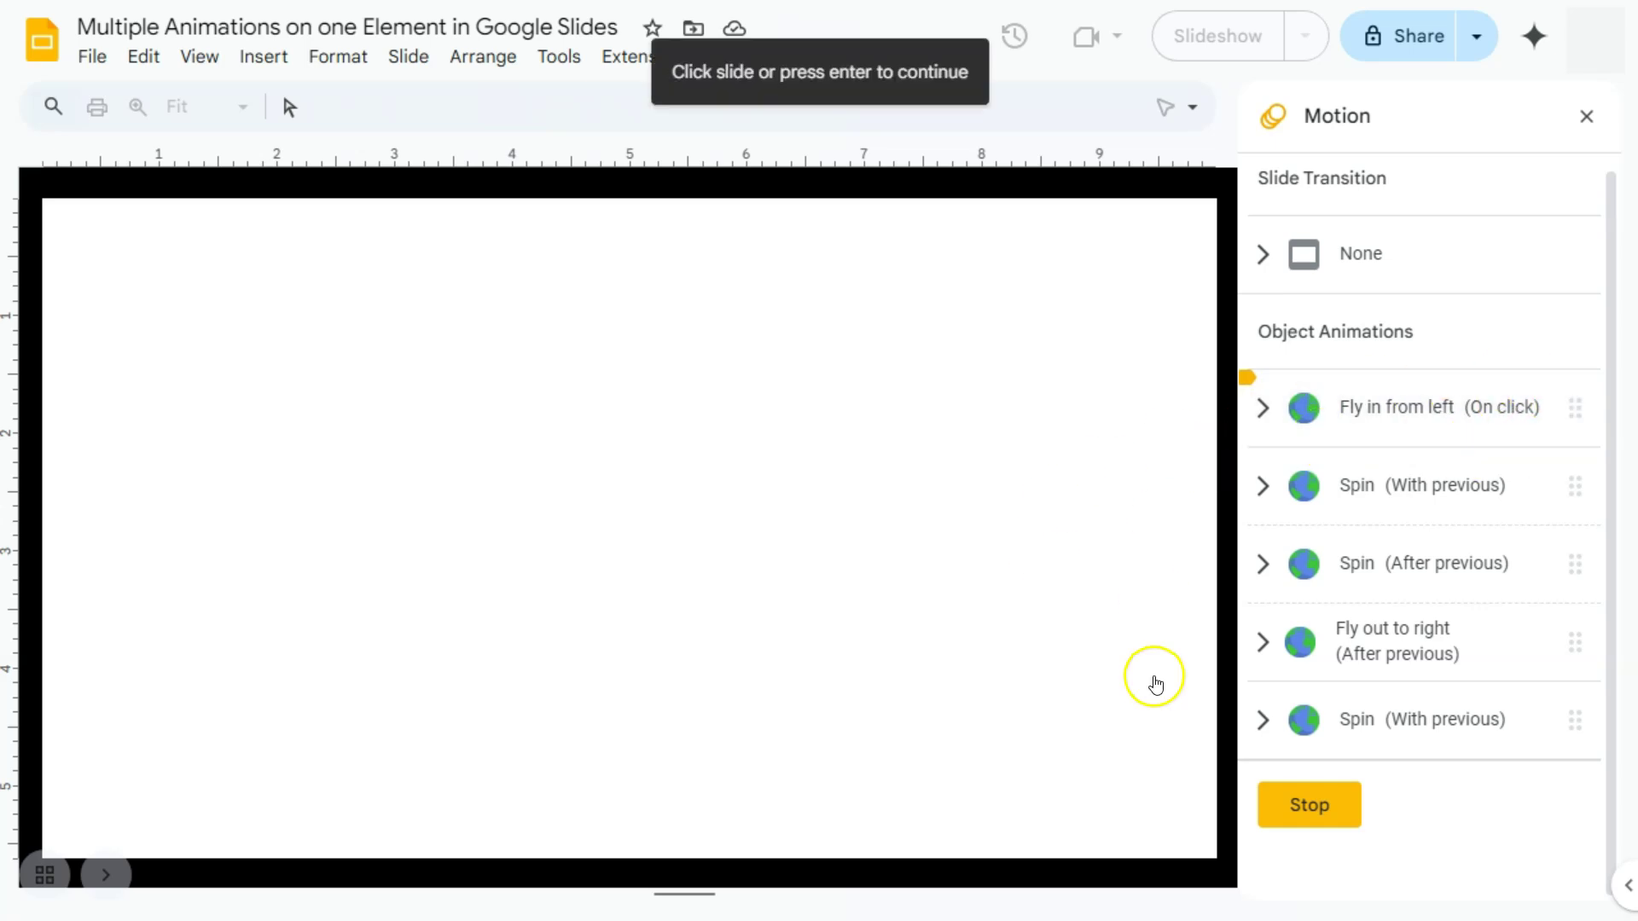
left_click(1157, 600)
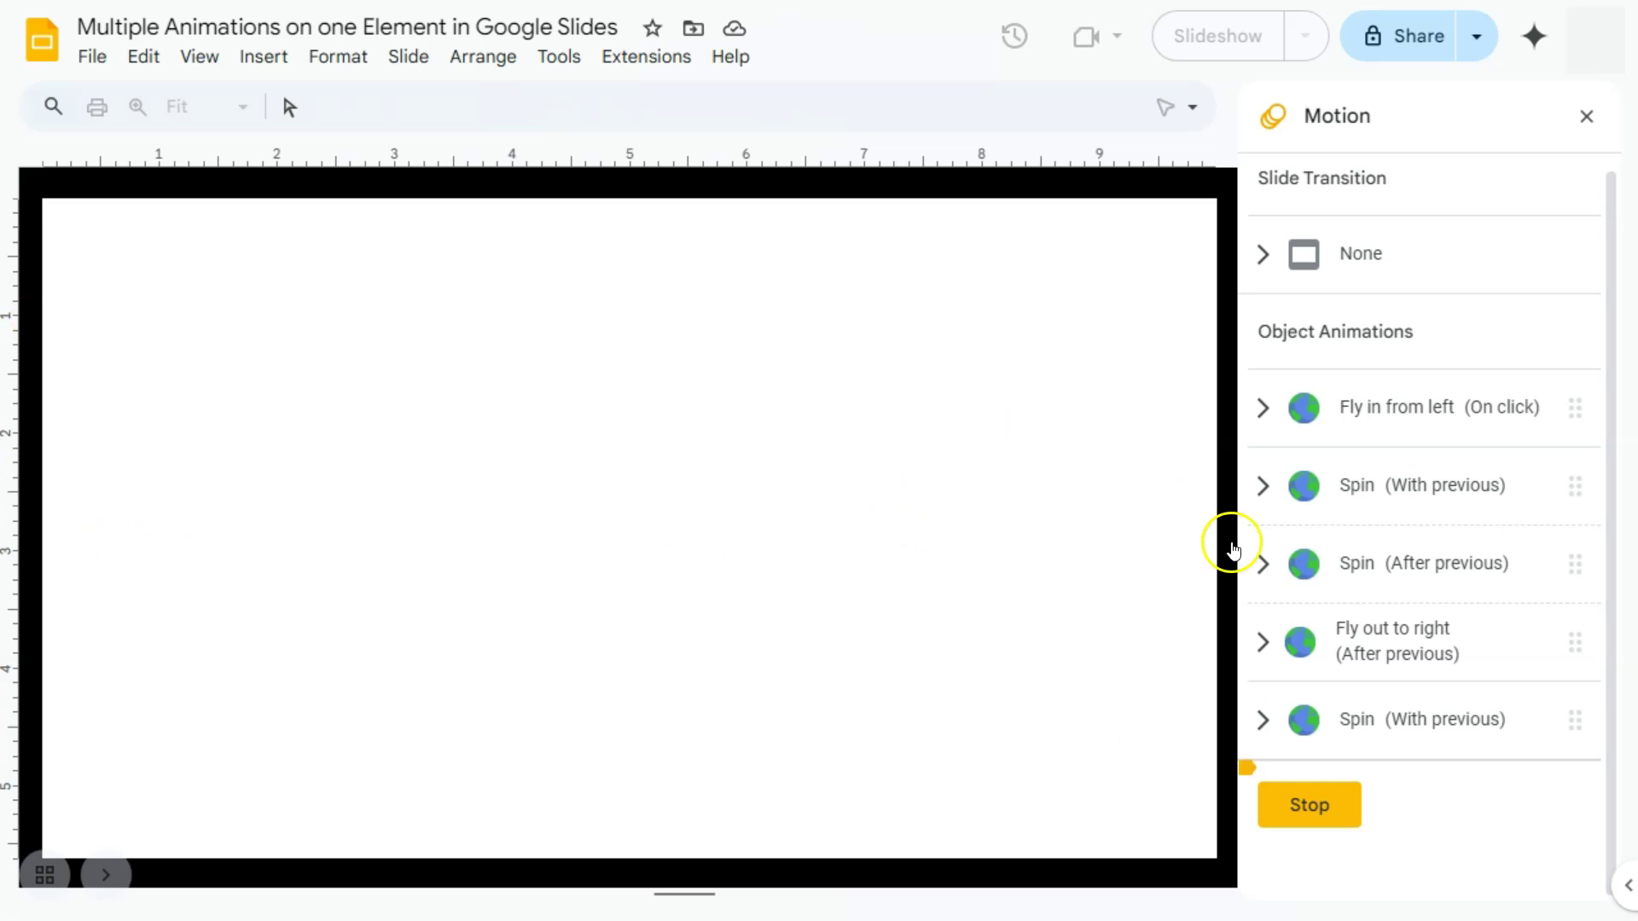
left_click(1318, 803)
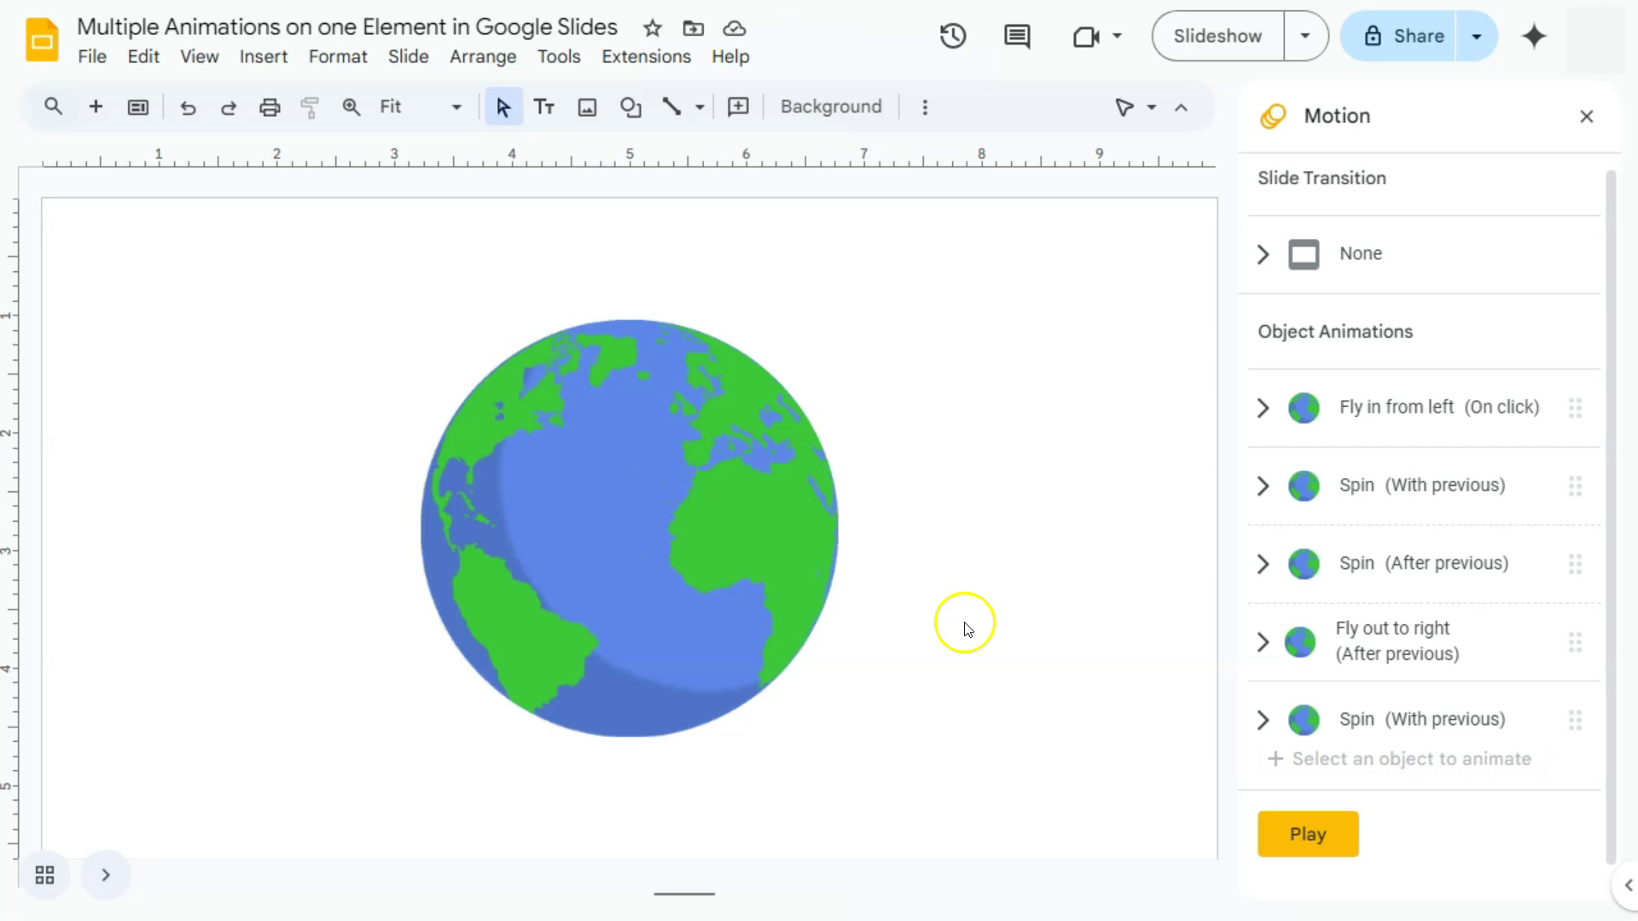
Add a default Appear animation to the globe, close the Motion panel and open the more-options menu.
left_click(1582, 117)
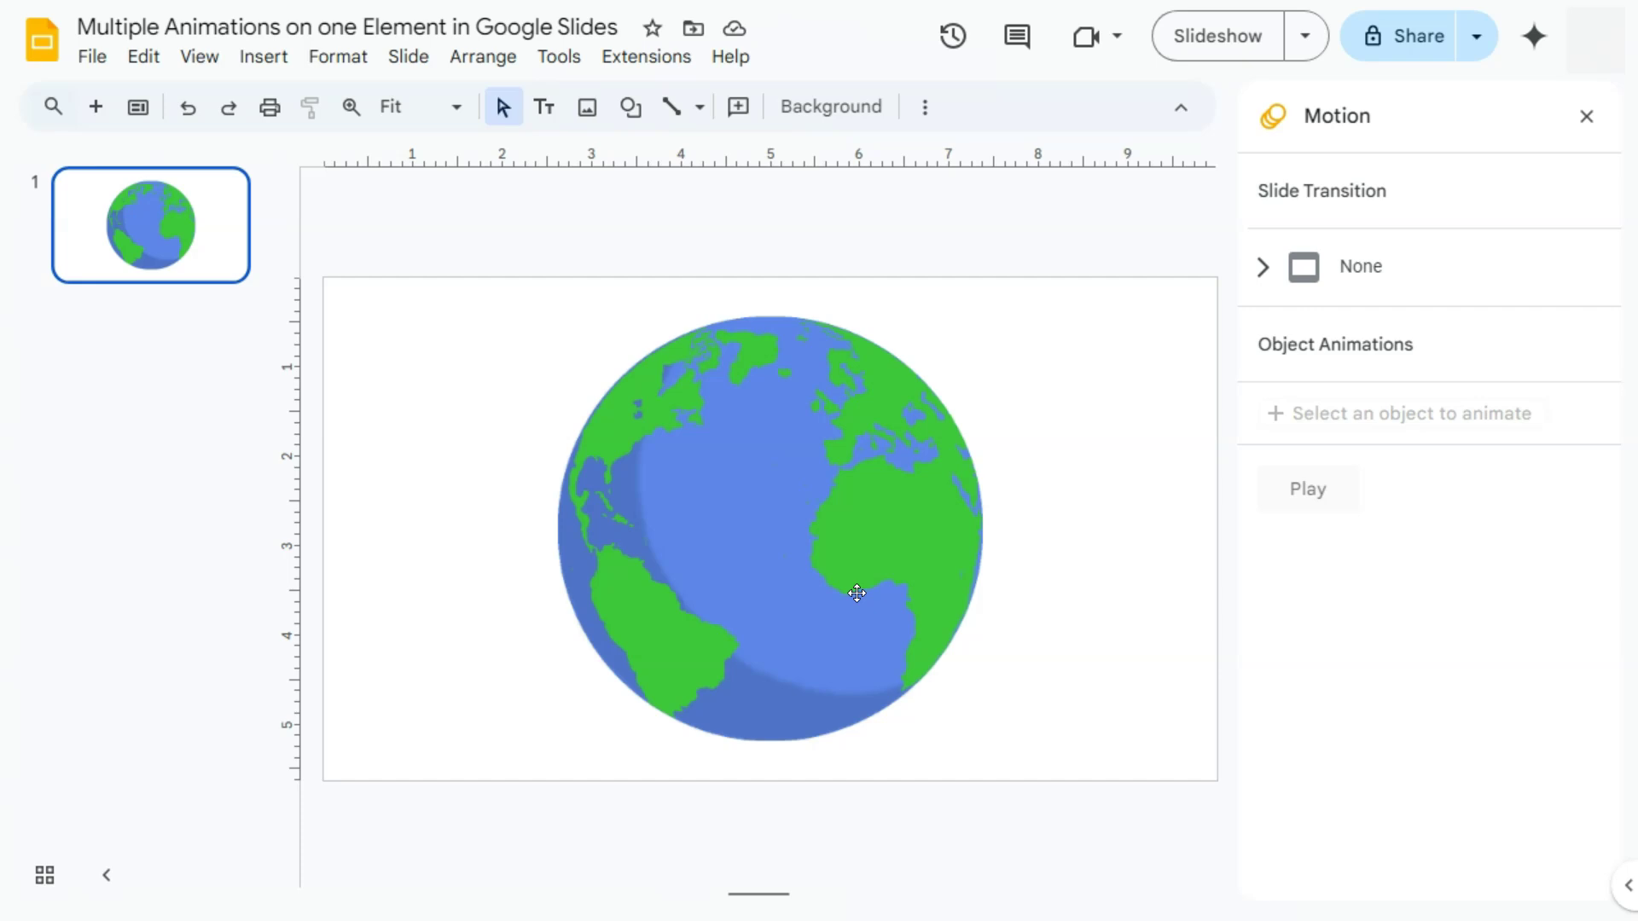
left_click(856, 592)
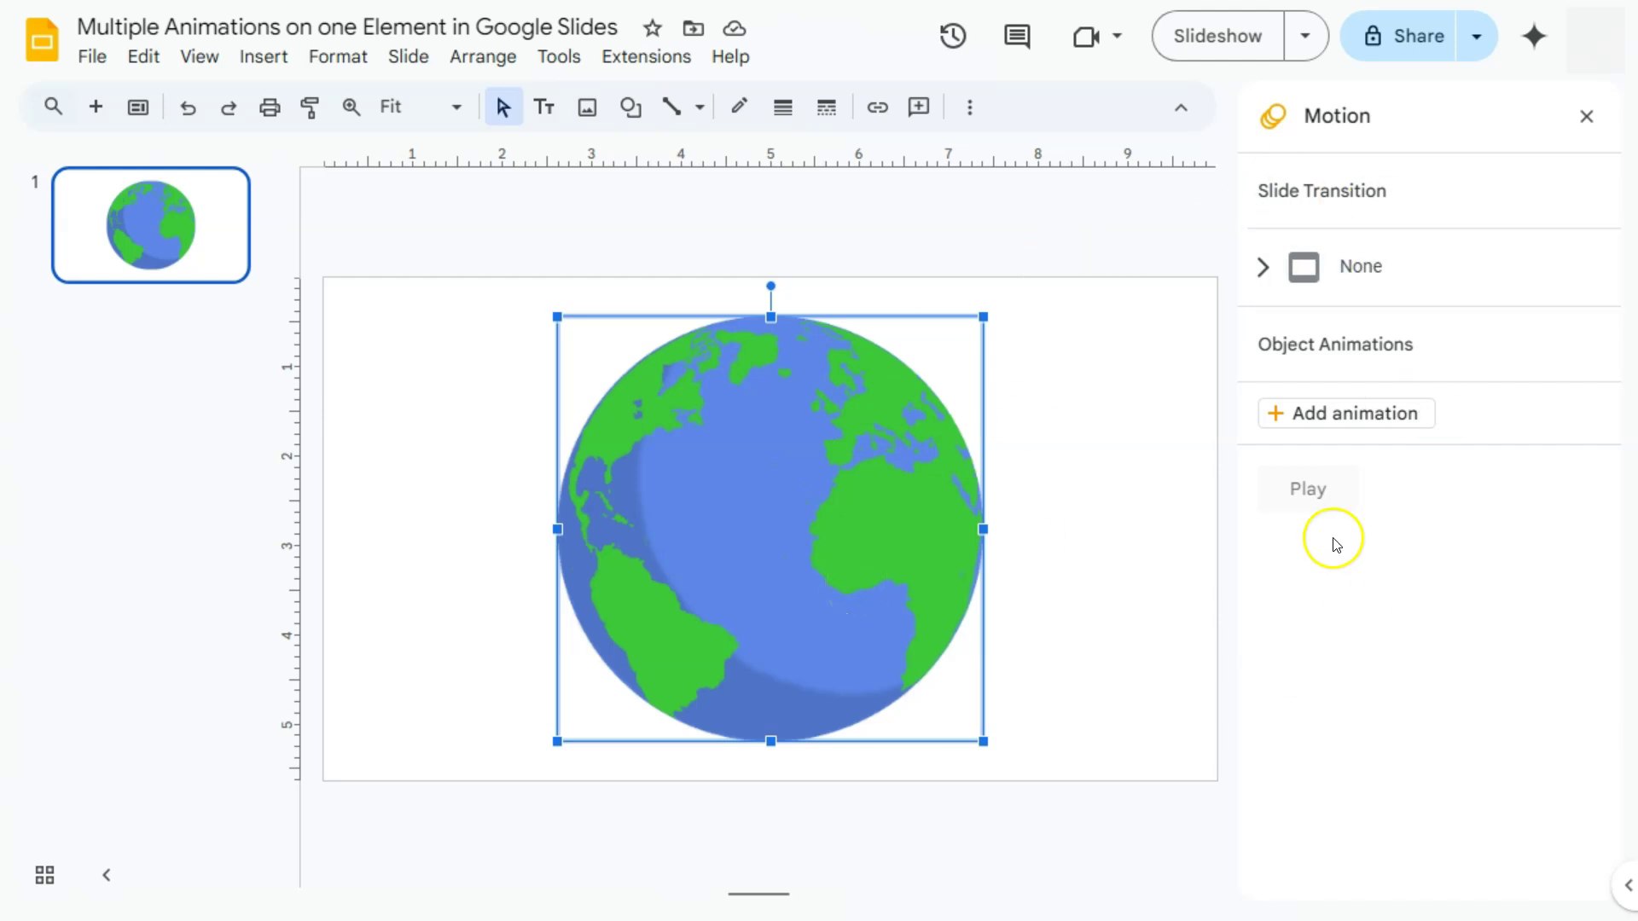
right_click(780, 467)
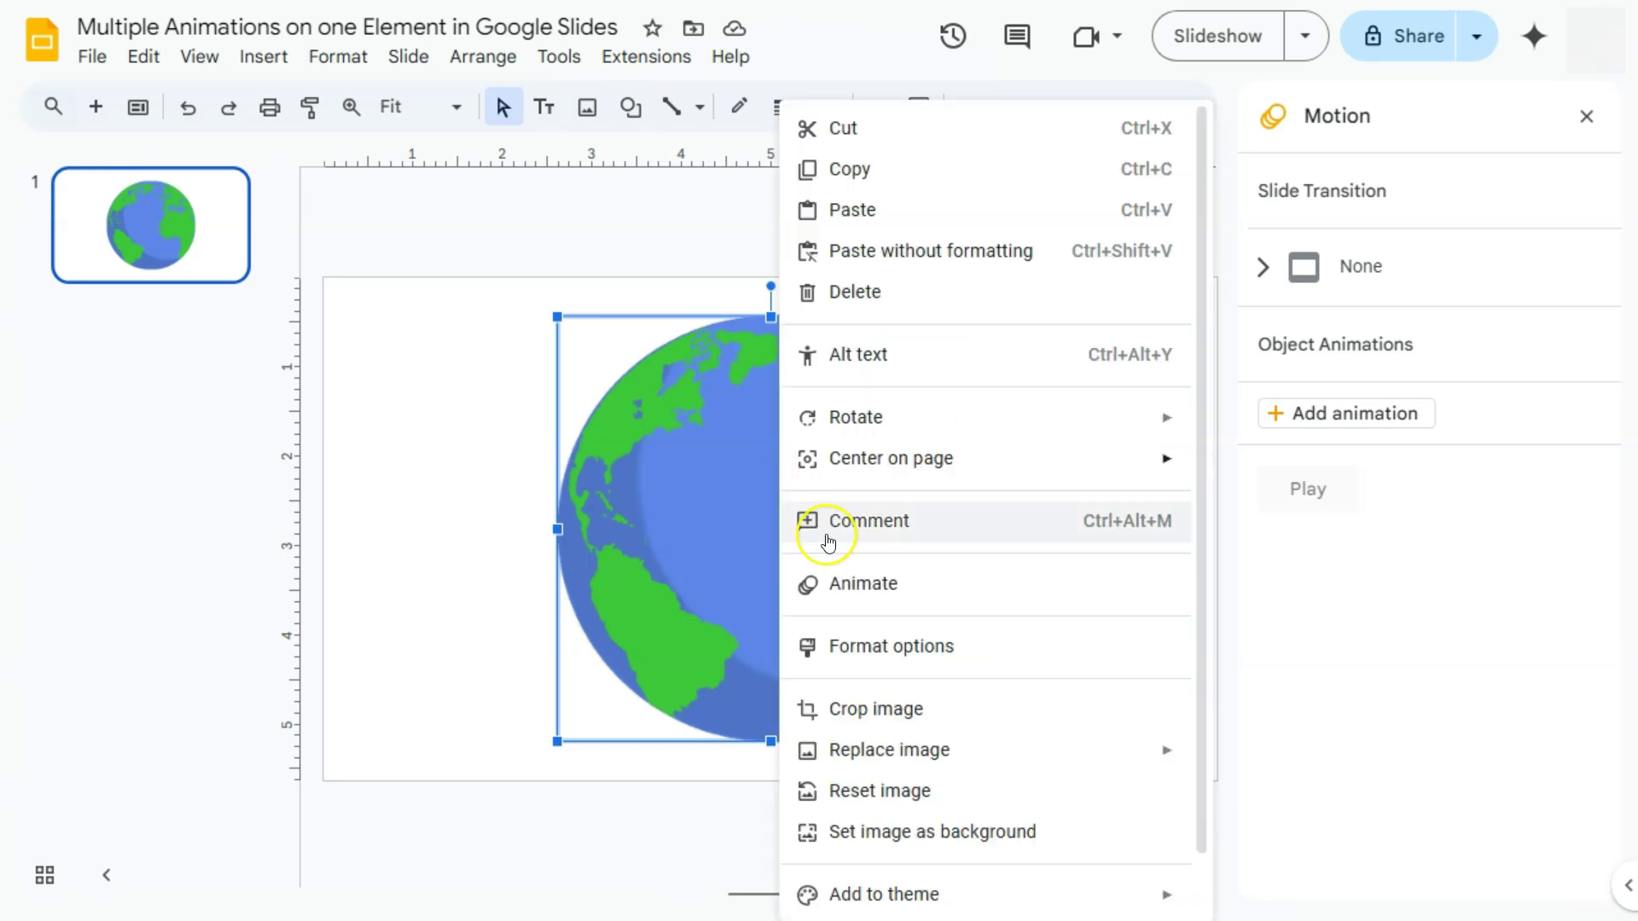
left_click(866, 584)
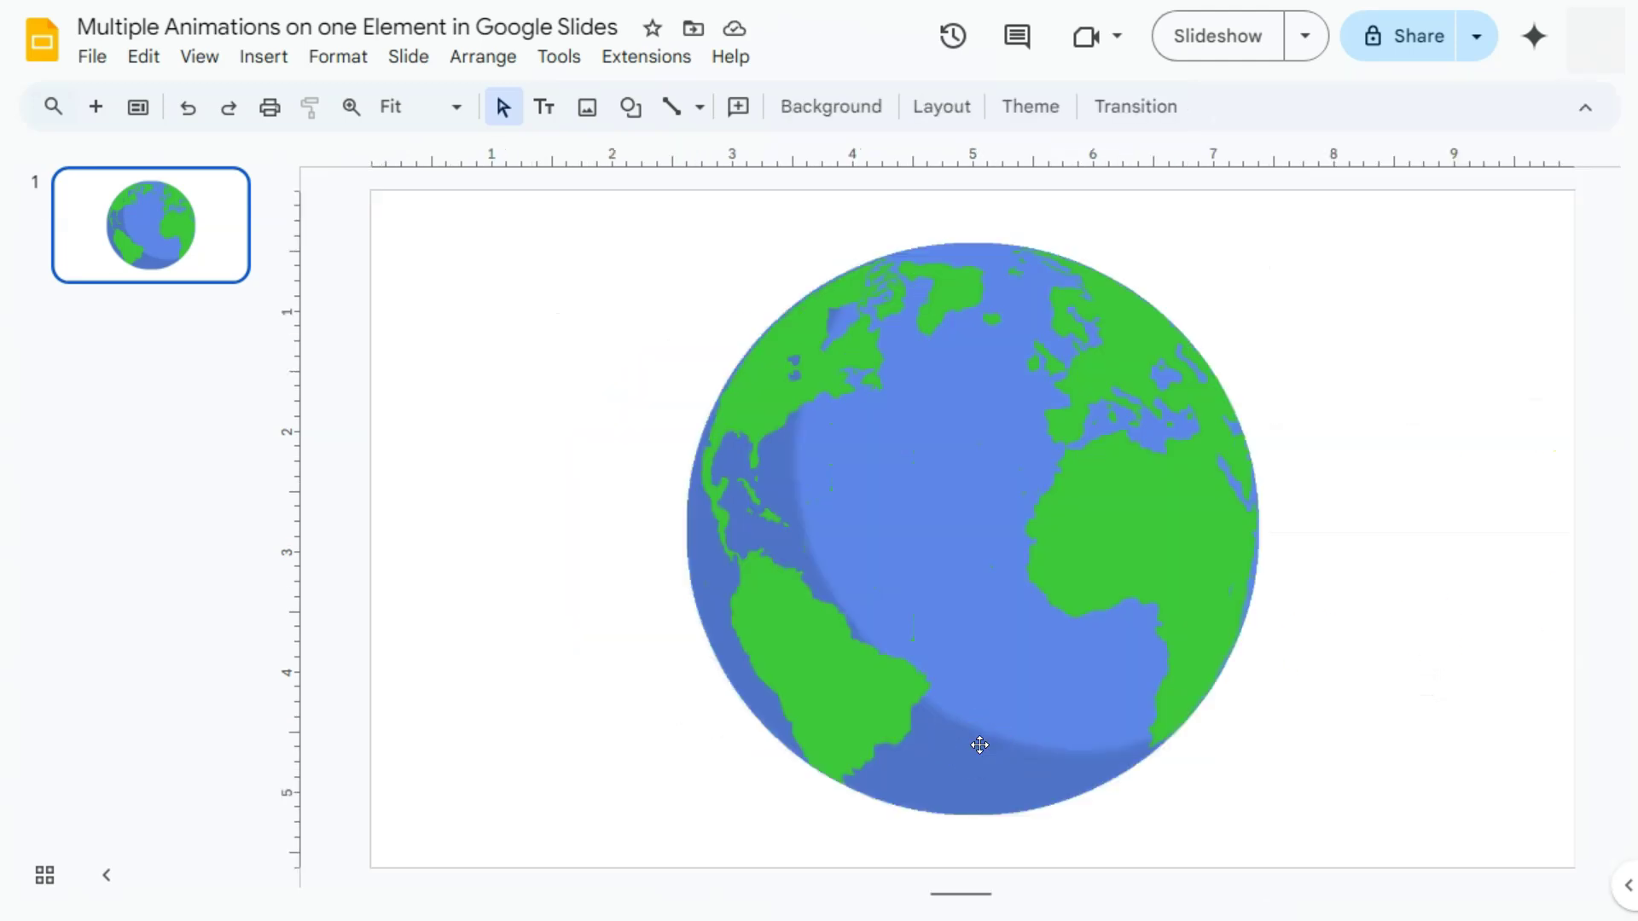
left_click(999, 462)
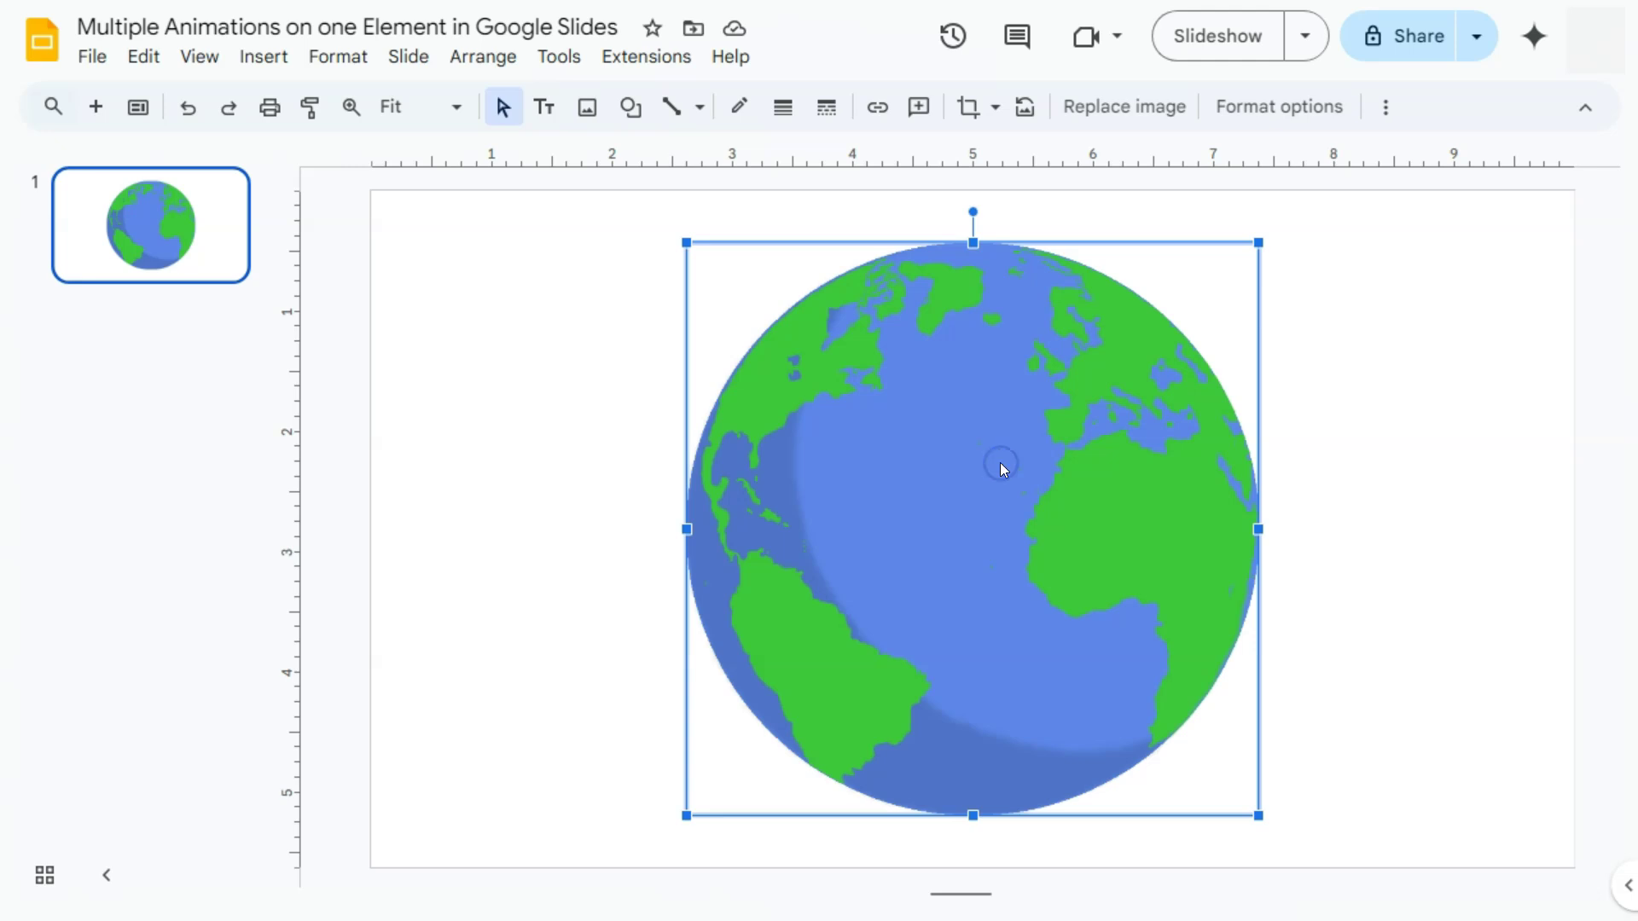
left_click(1386, 111)
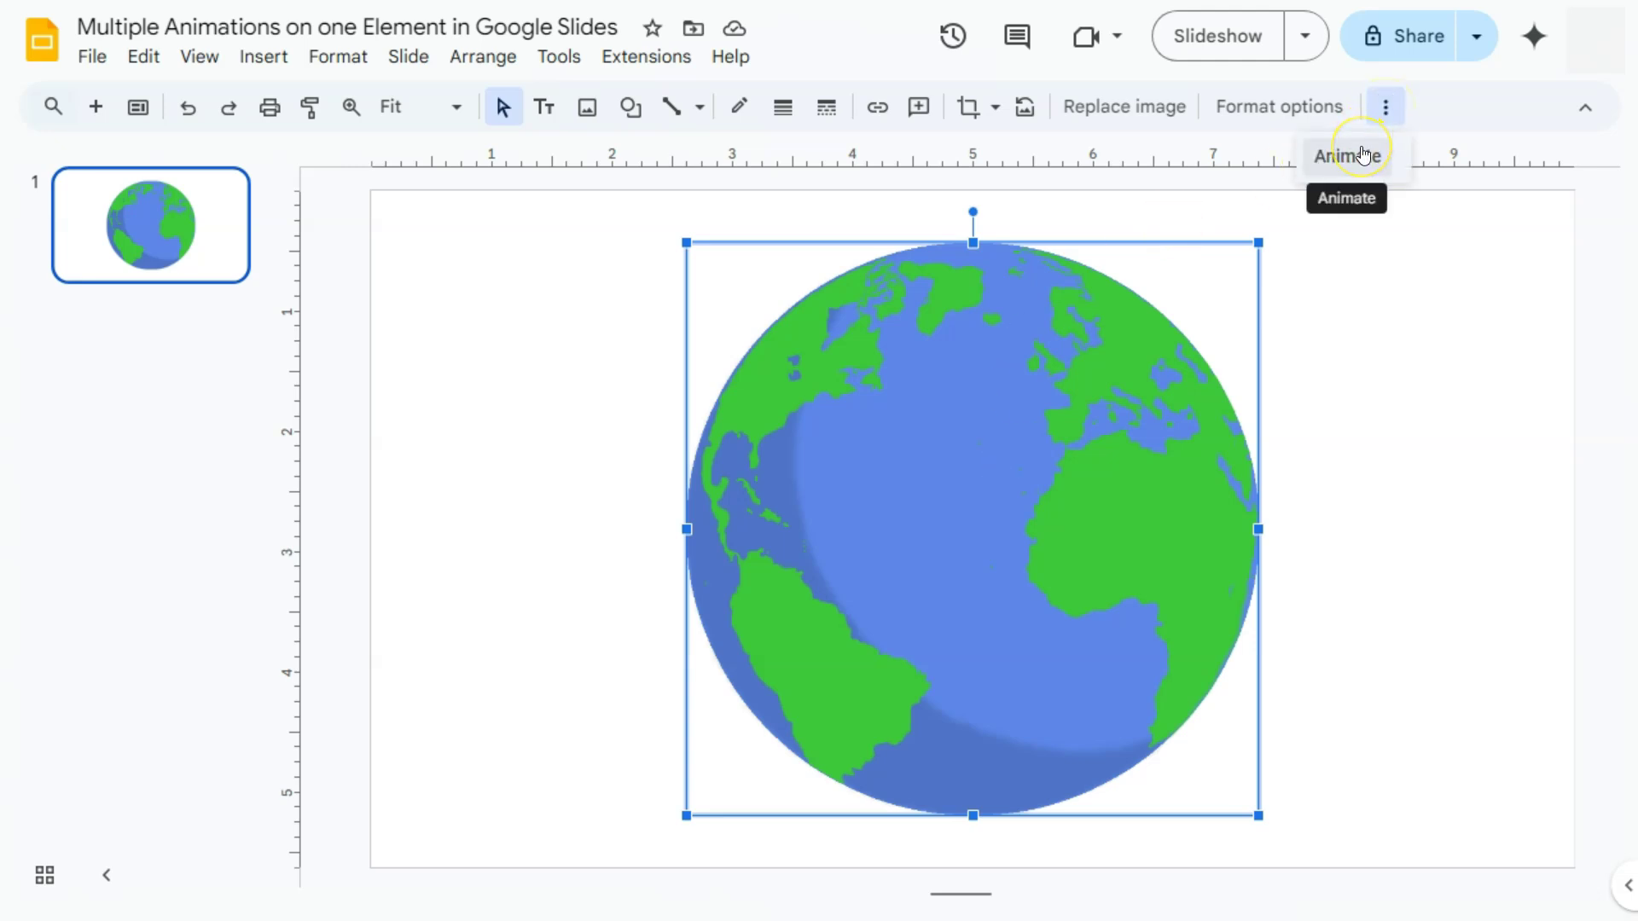
Delete the globe's Appear animation, add a new animation and list its effect types.
left_click(1363, 156)
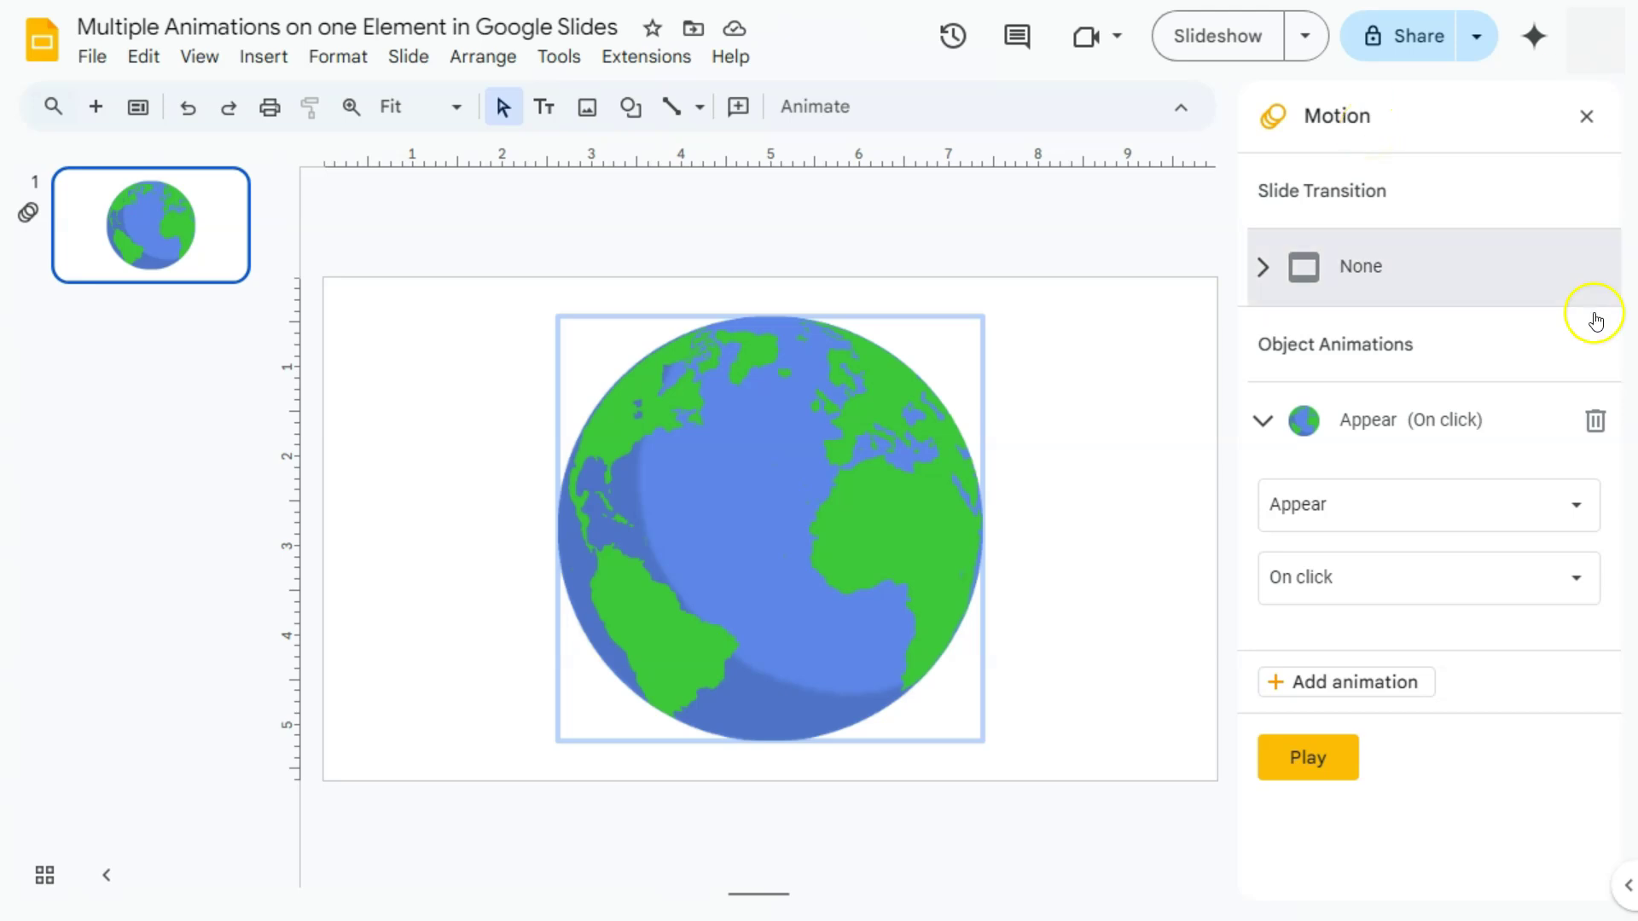
left_click(1594, 420)
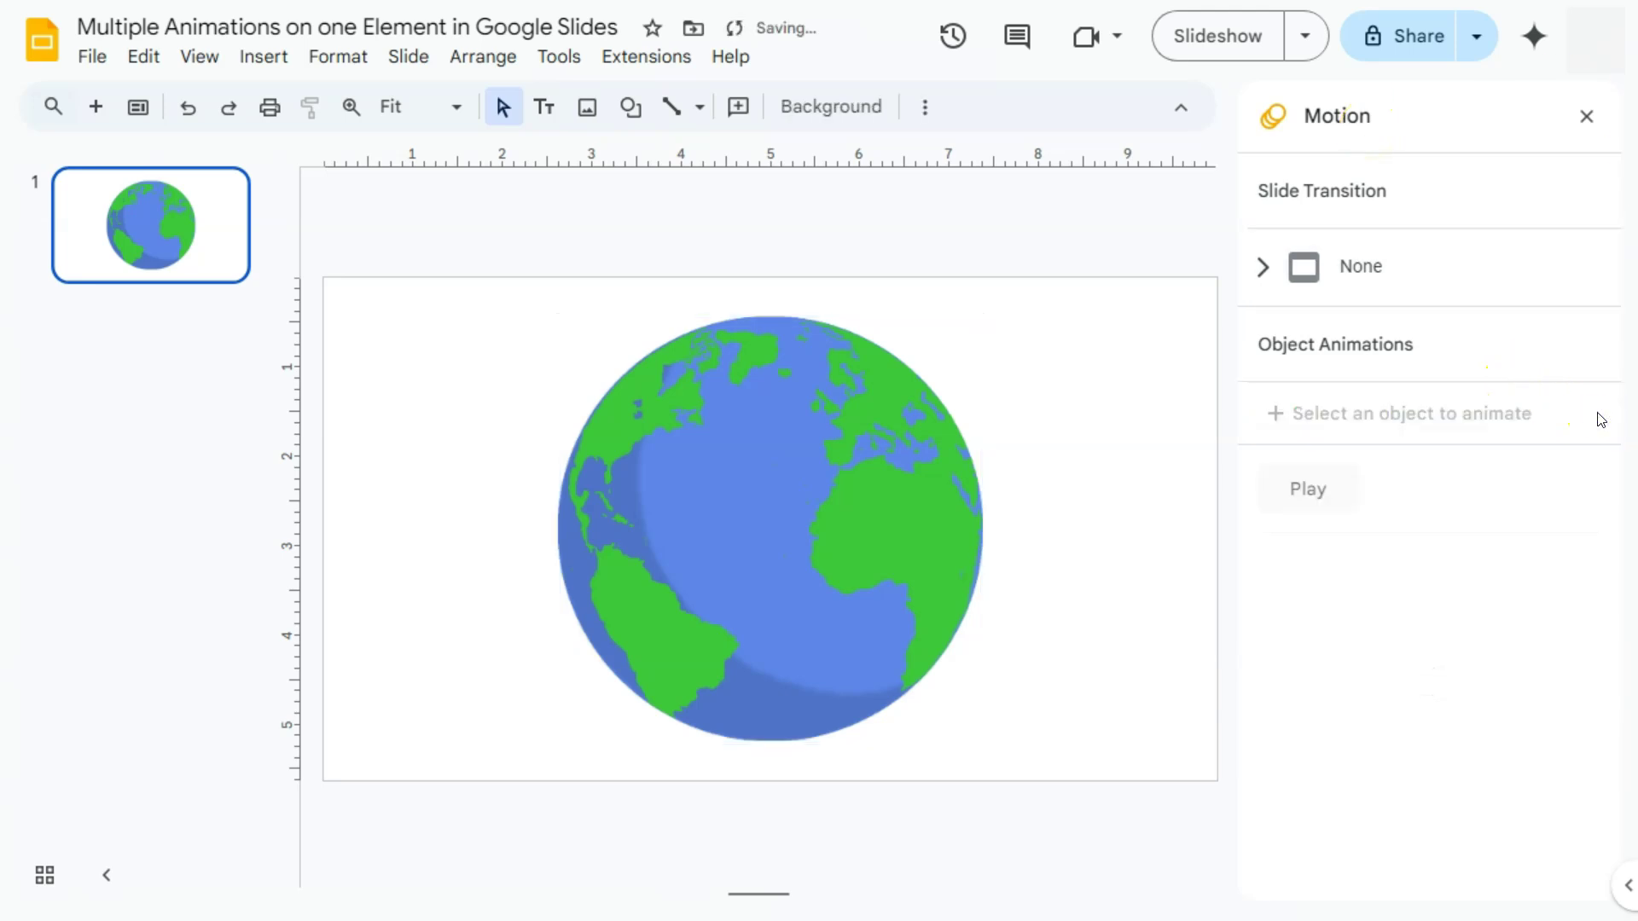
left_click(863, 545)
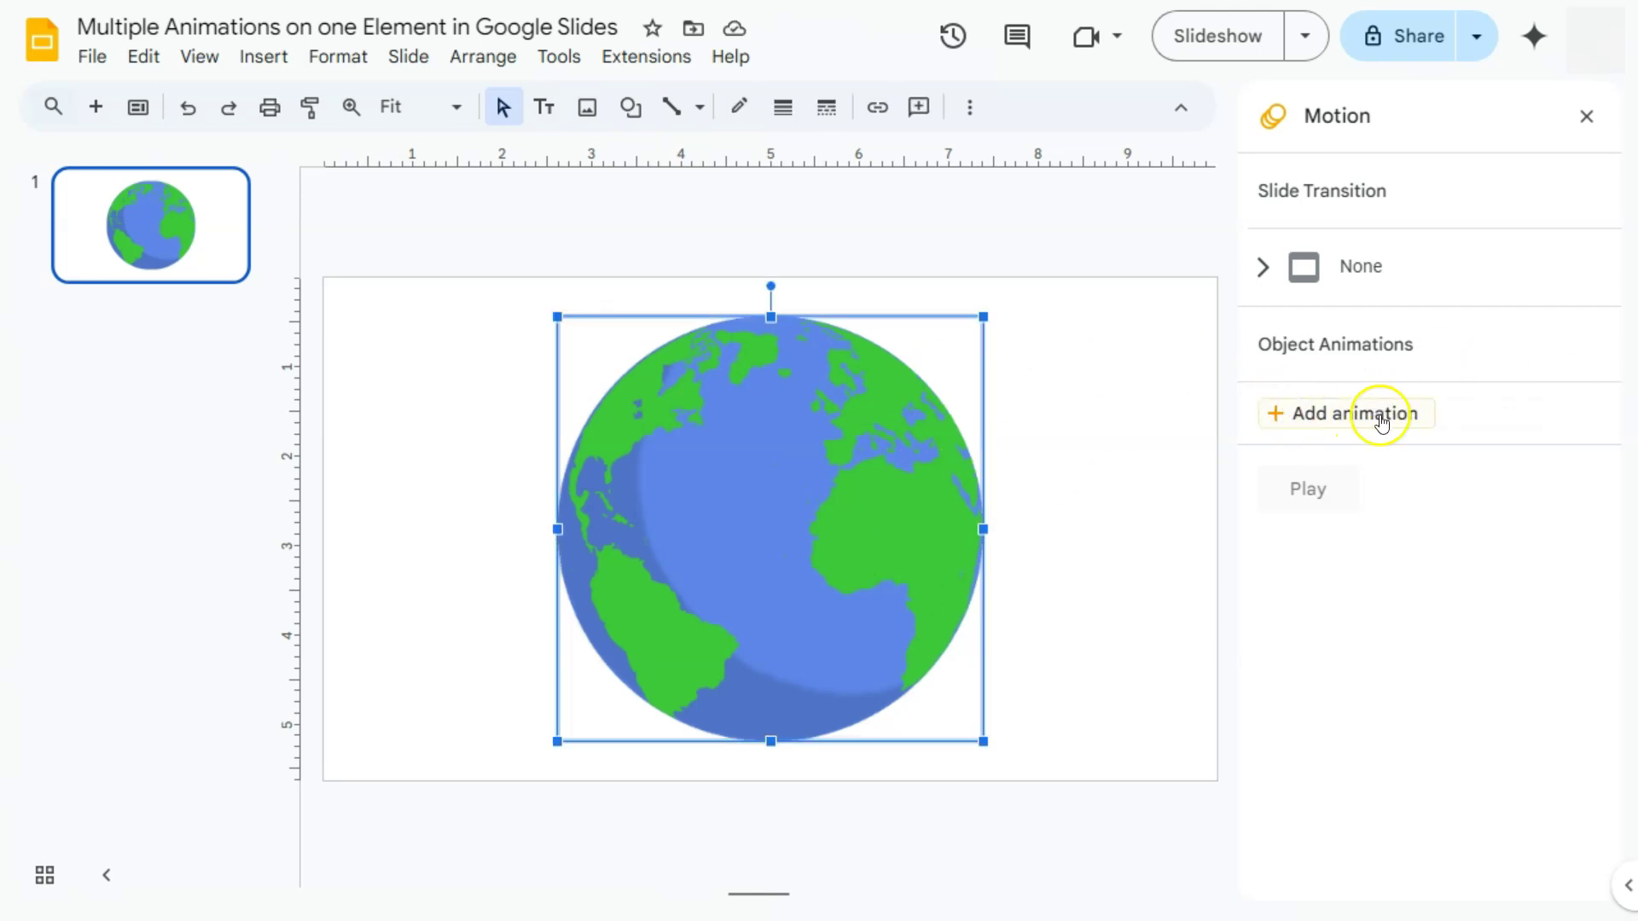
left_click(1306, 413)
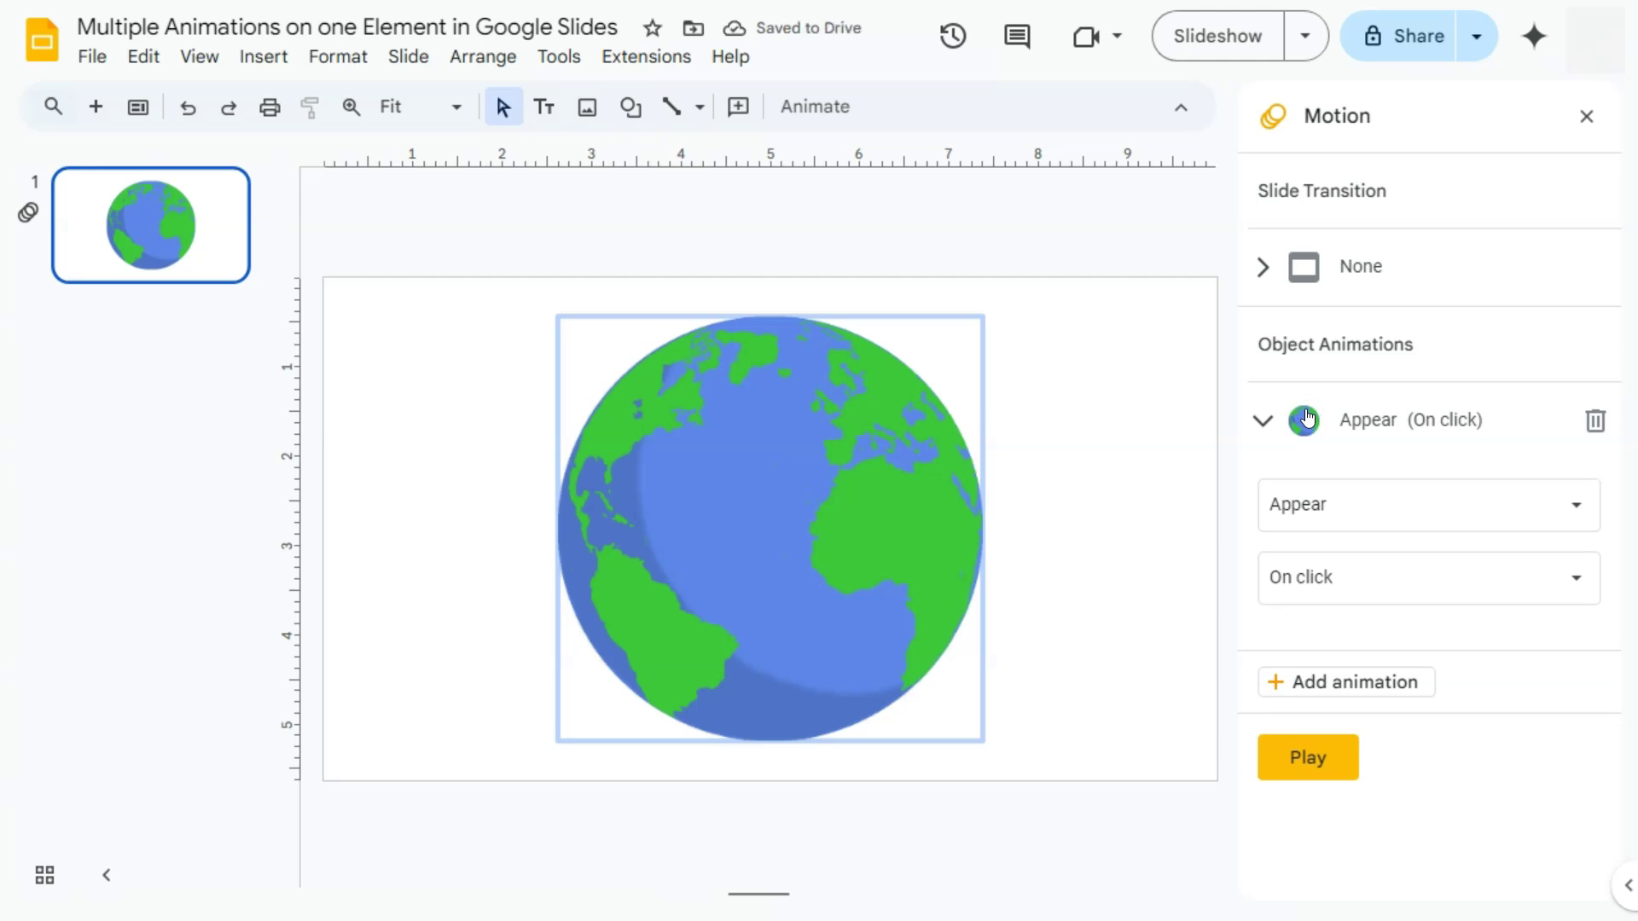
left_click(1574, 507)
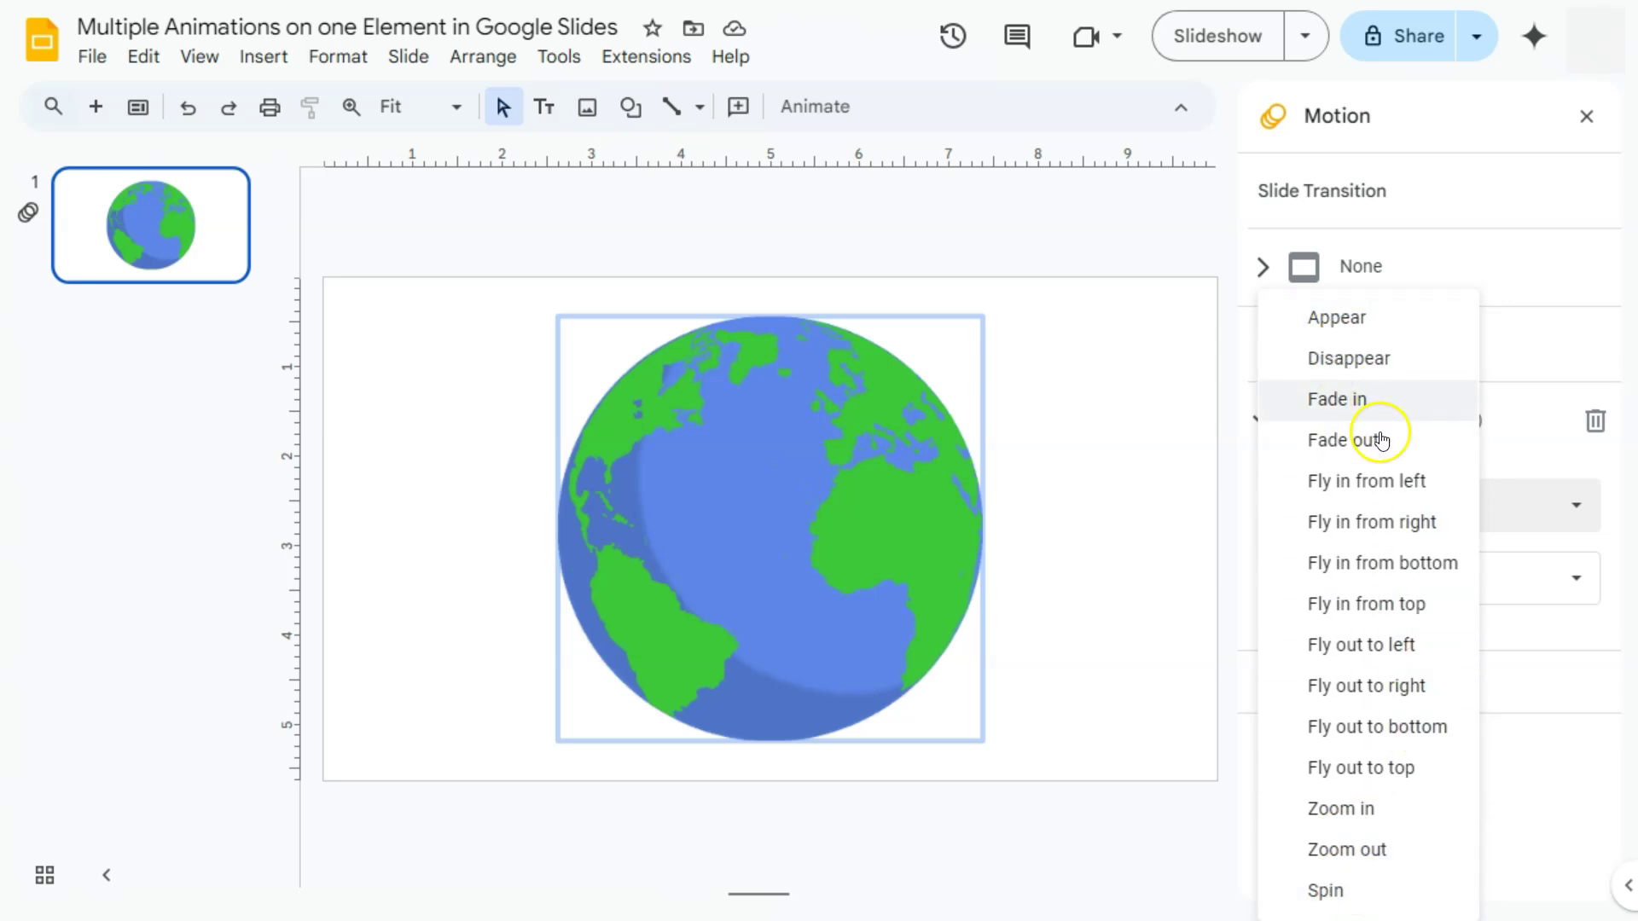
Set the globe's animation to Fly in from left, On click, at Medium speed.
left_click(1382, 482)
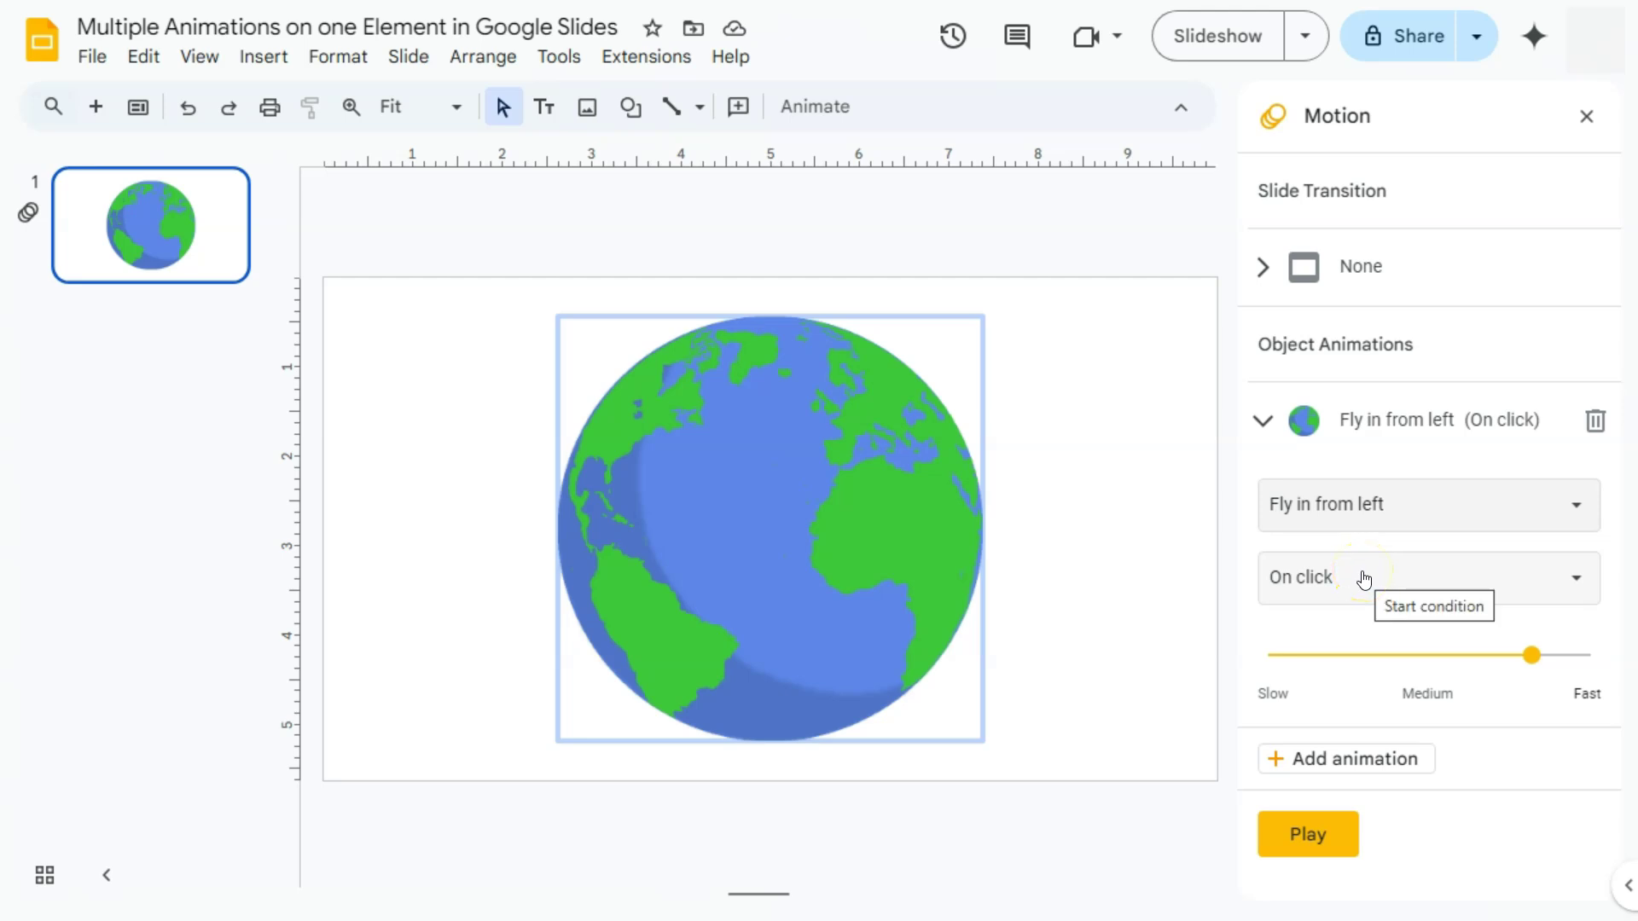
left_click(1531, 663)
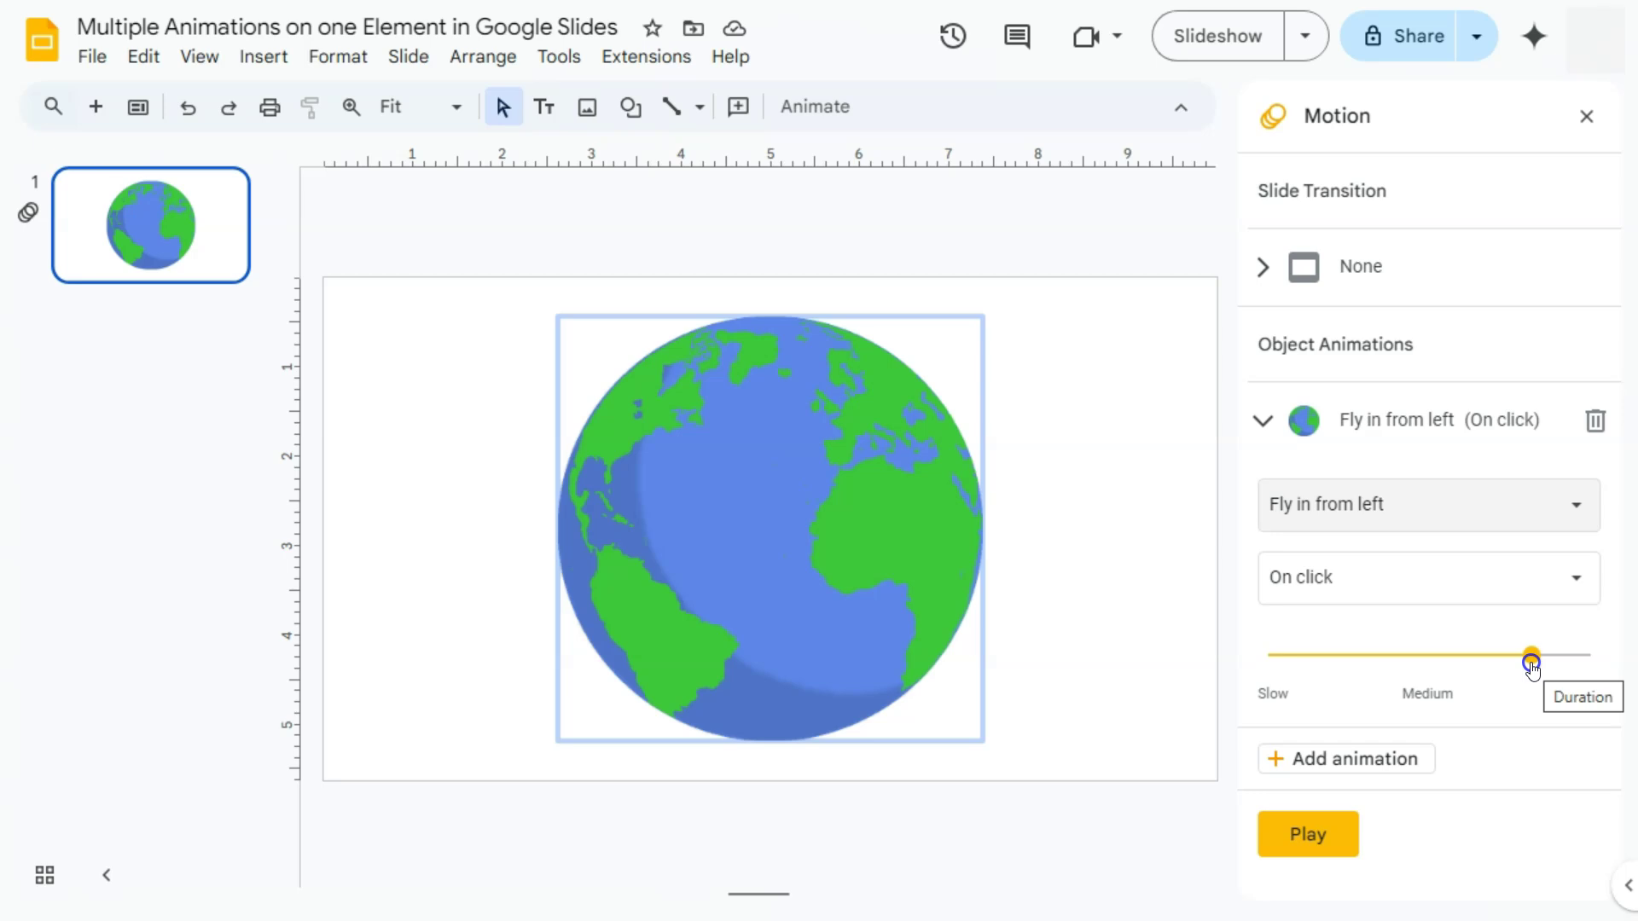
left_click_drag(1531, 664, 1398, 658)
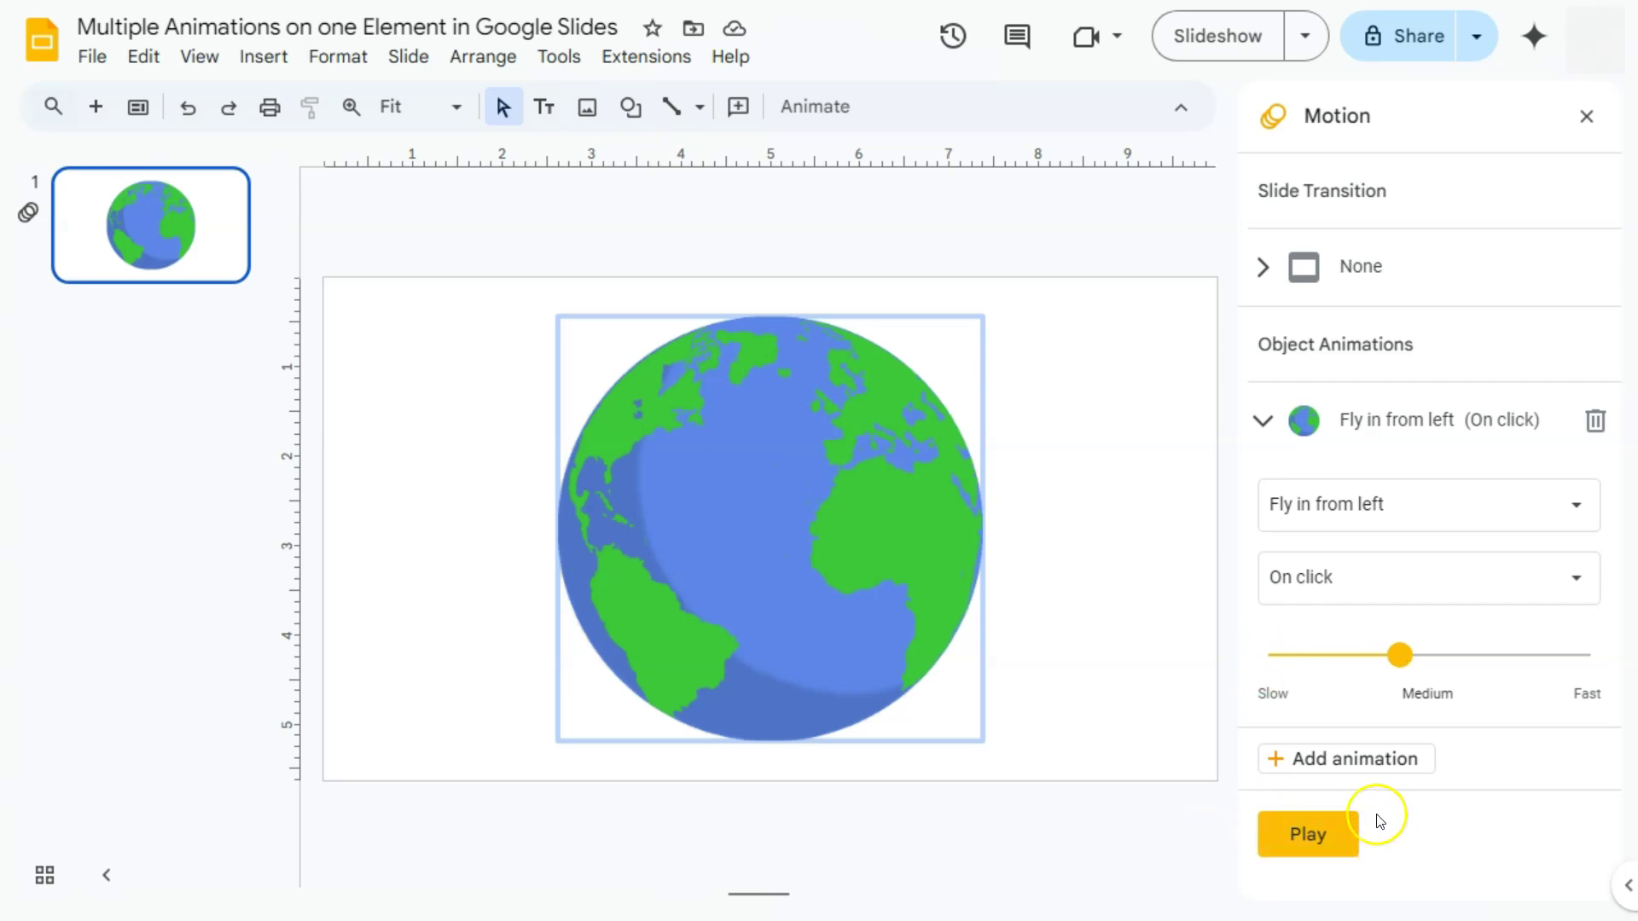
Preview the globe flying in from the left, then stop the preview.
left_click(1309, 838)
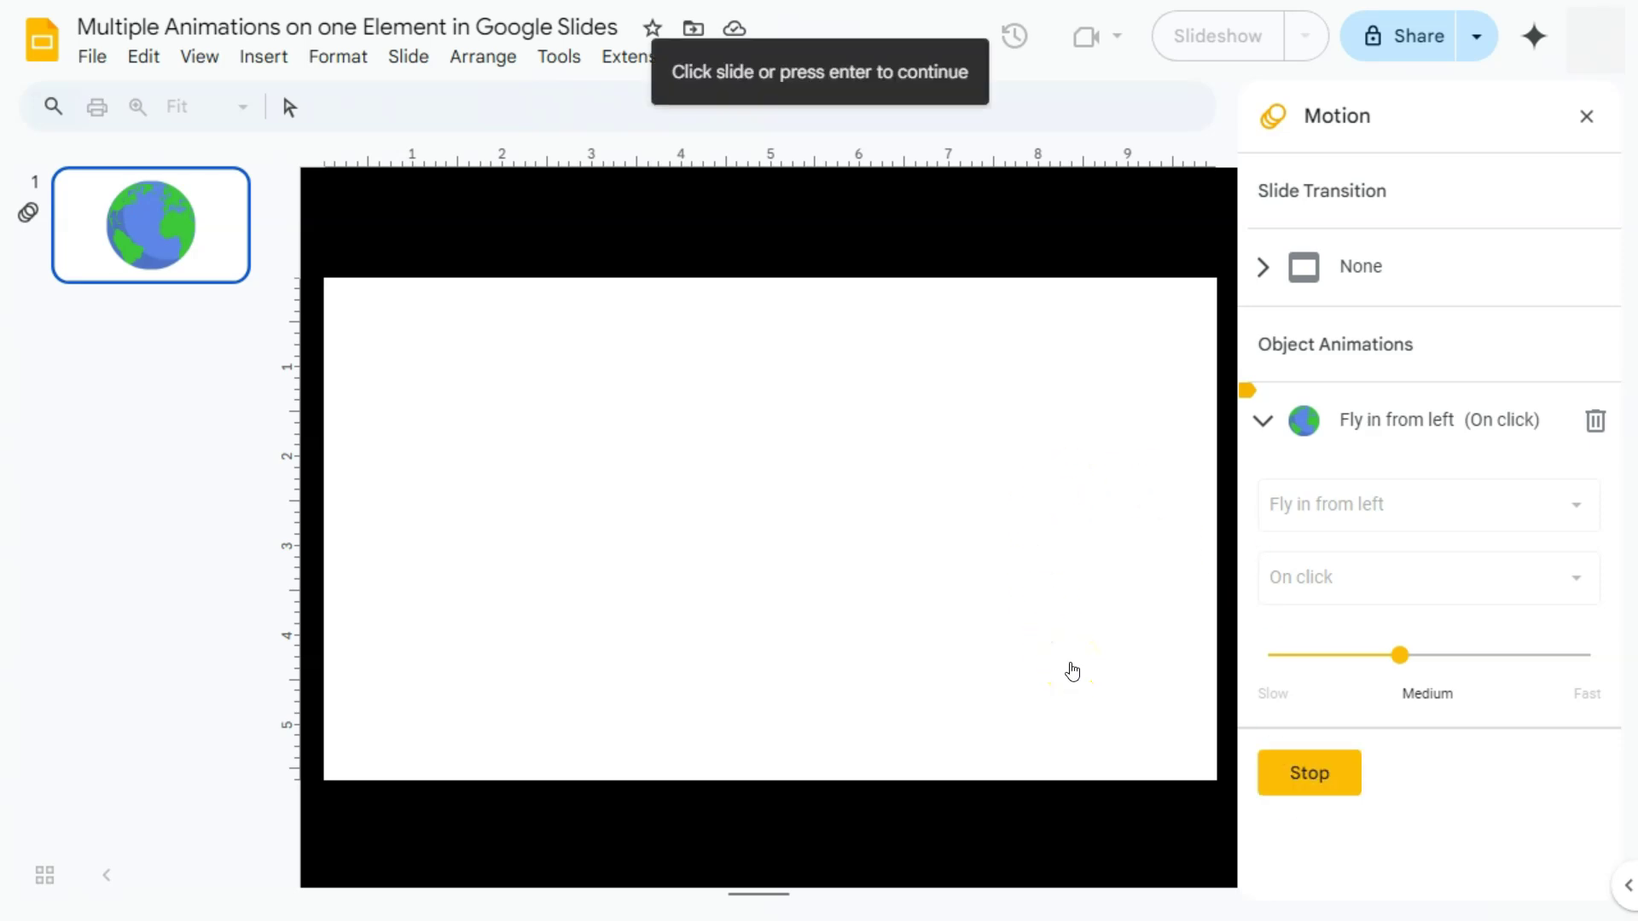
left_click(1072, 672)
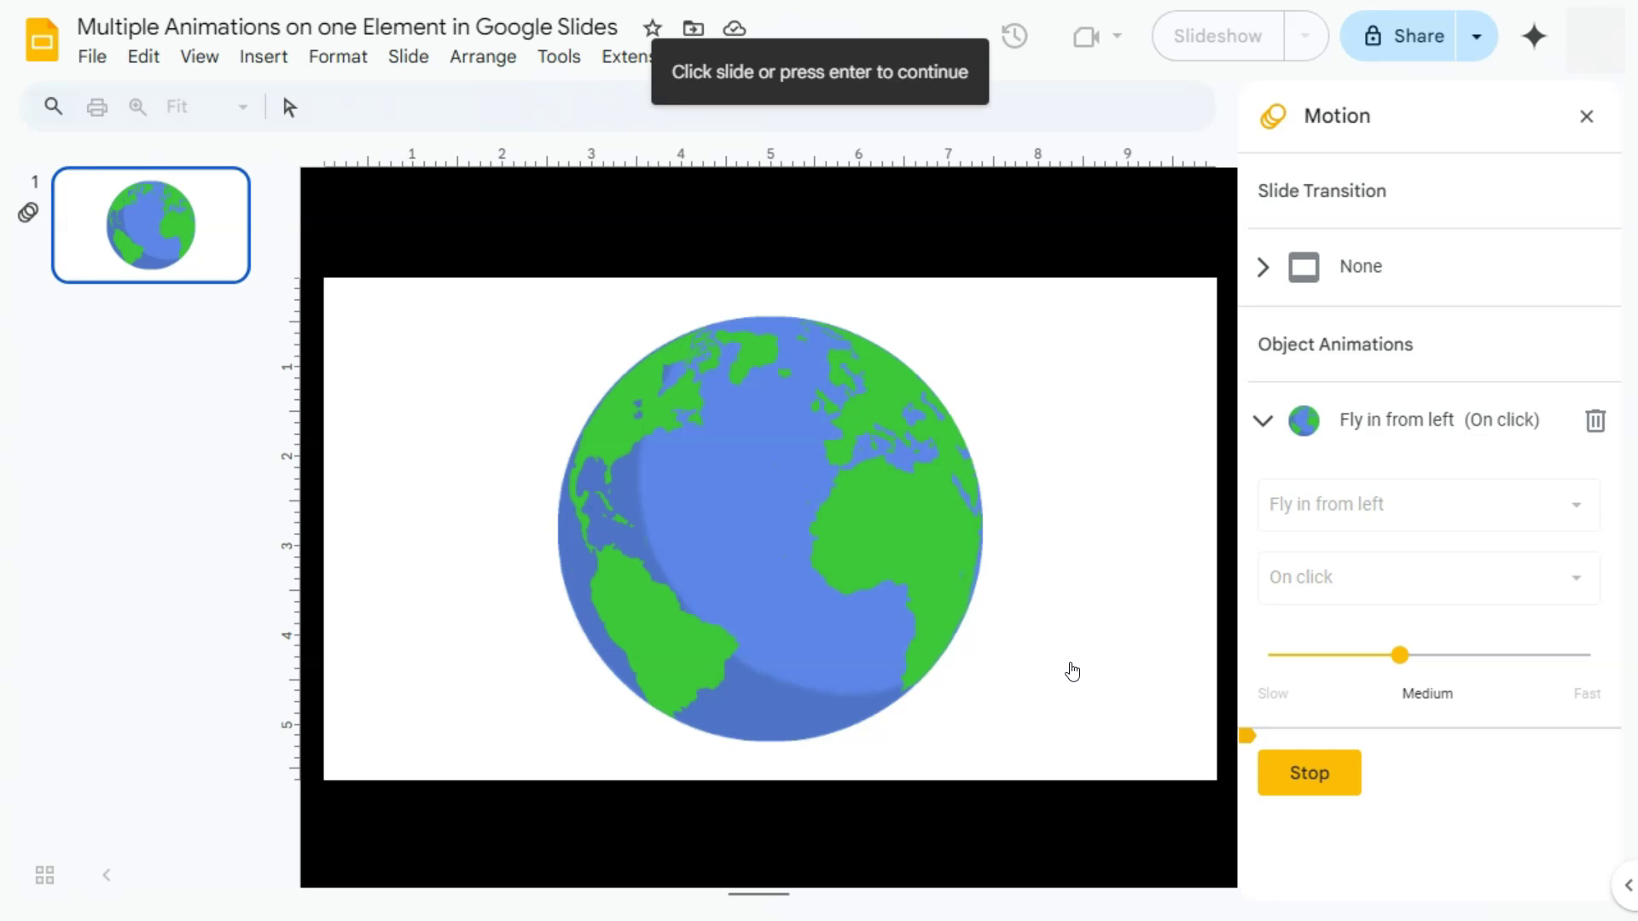
left_click(1085, 660)
left_click(1323, 779)
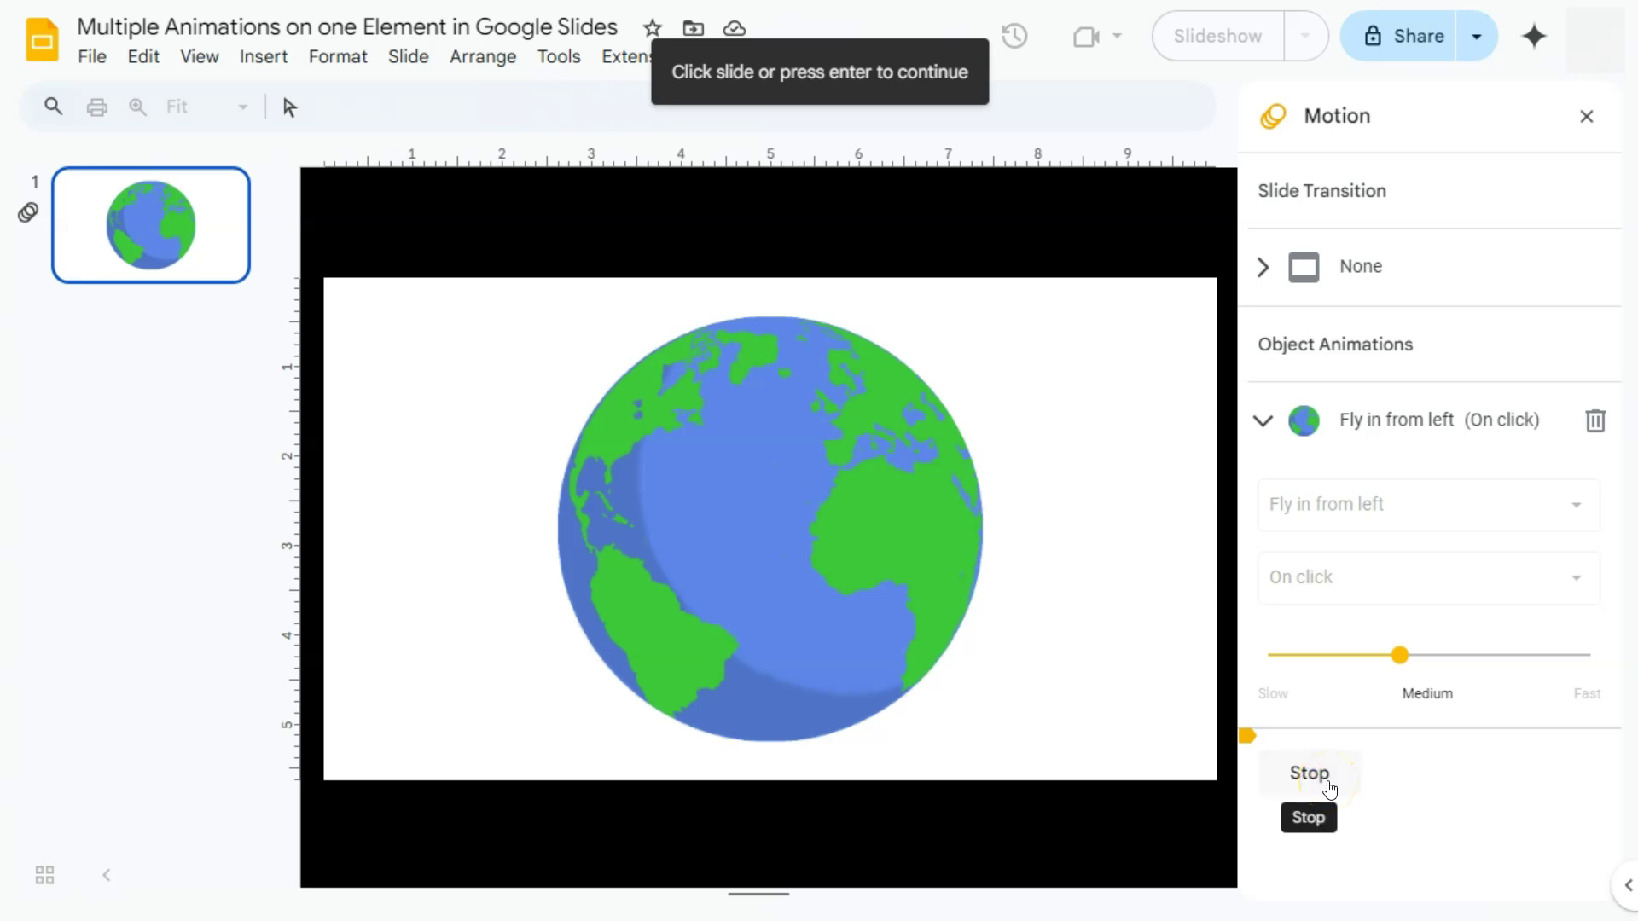
left_click(1310, 773)
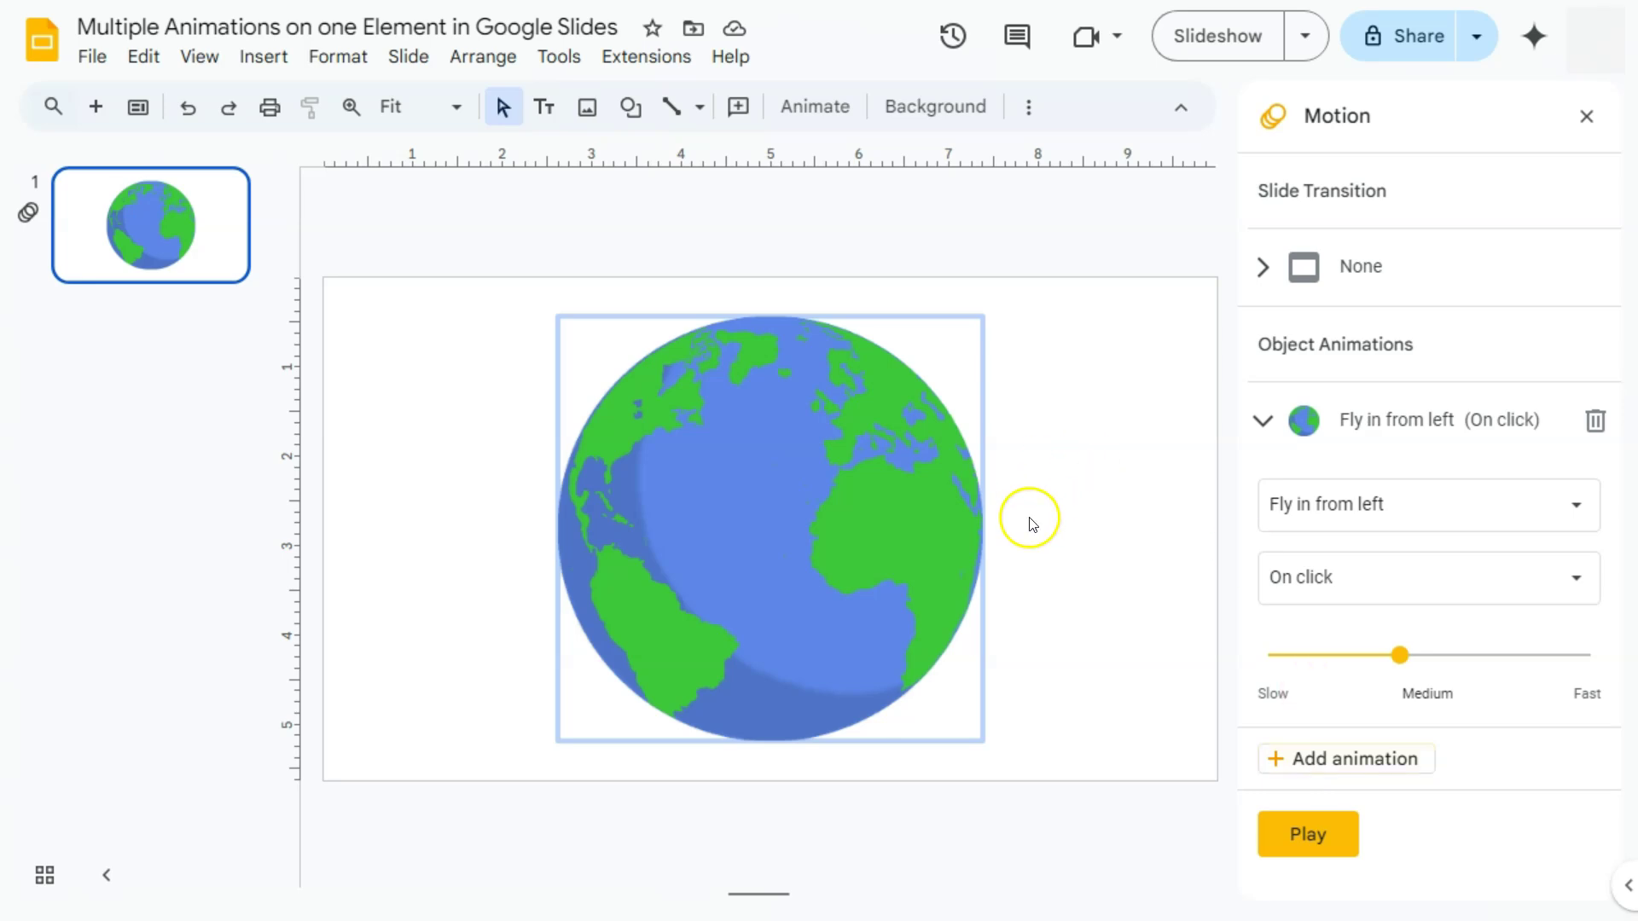
Add a second animation to the globe and set its effect to Spin.
left_click(827, 506)
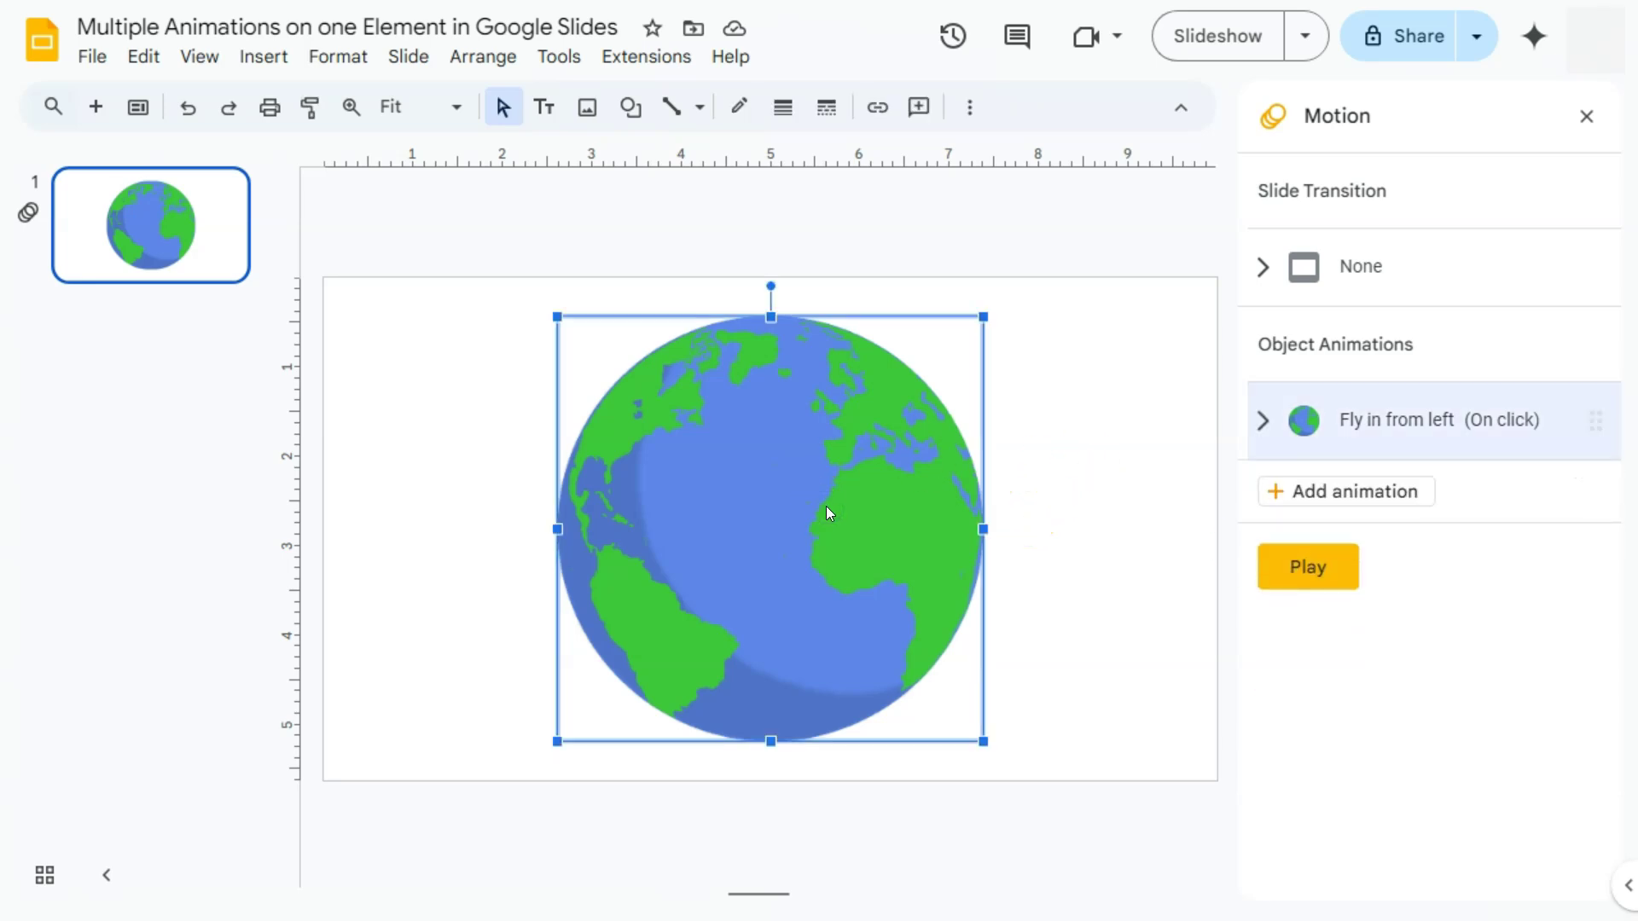
left_click(1360, 493)
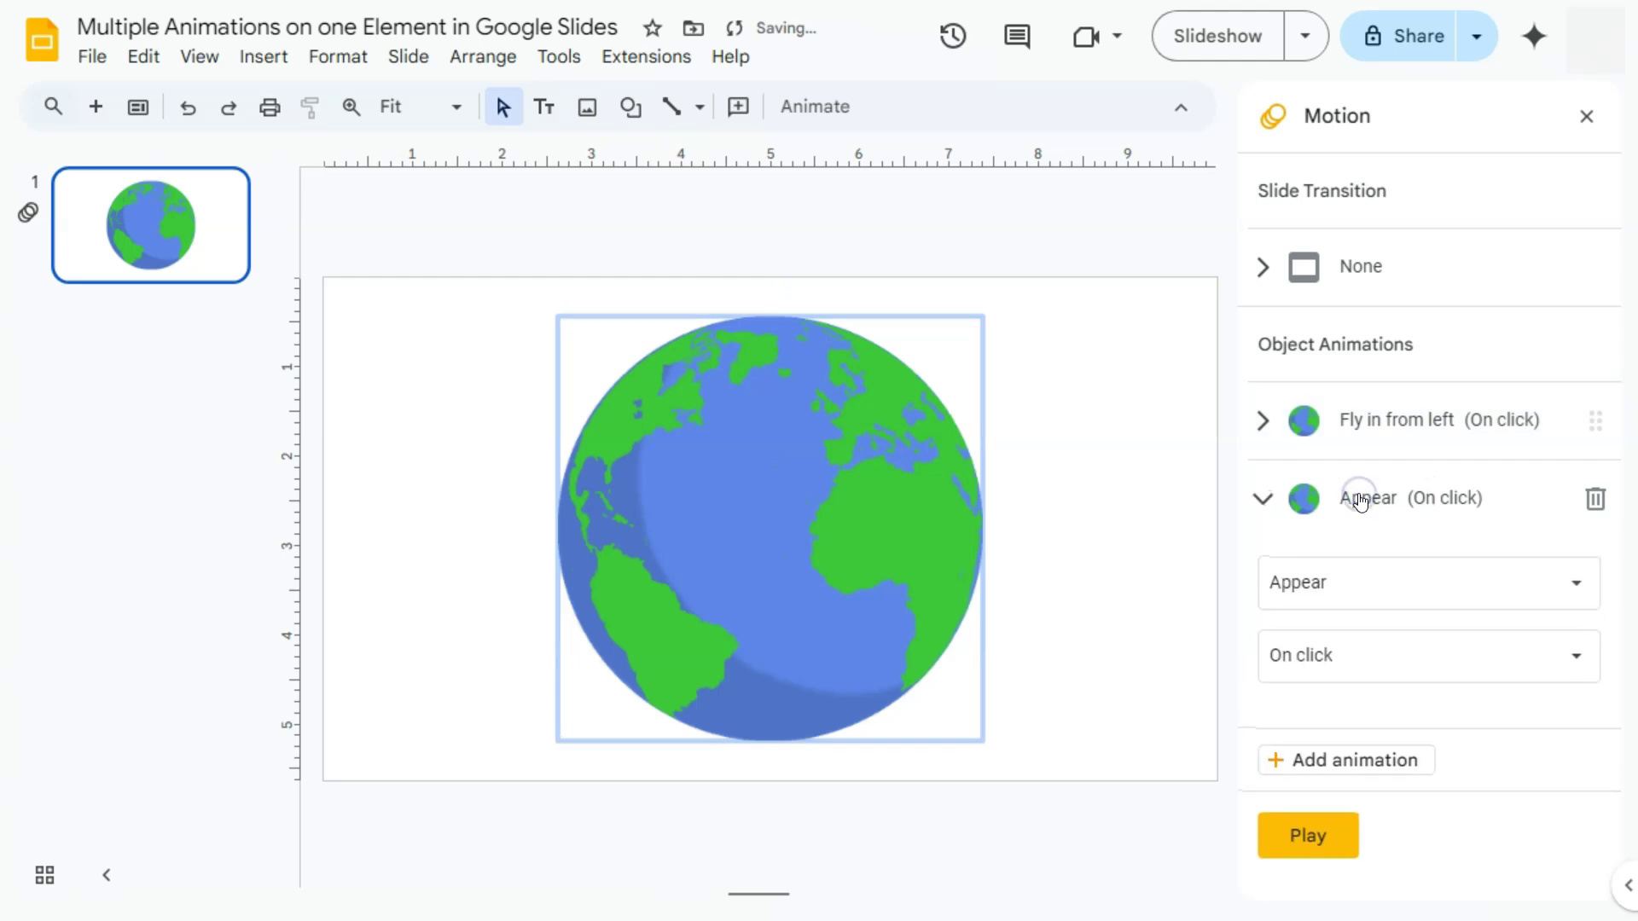
left_click(1329, 761)
left_click(1330, 759)
left_click(1575, 582)
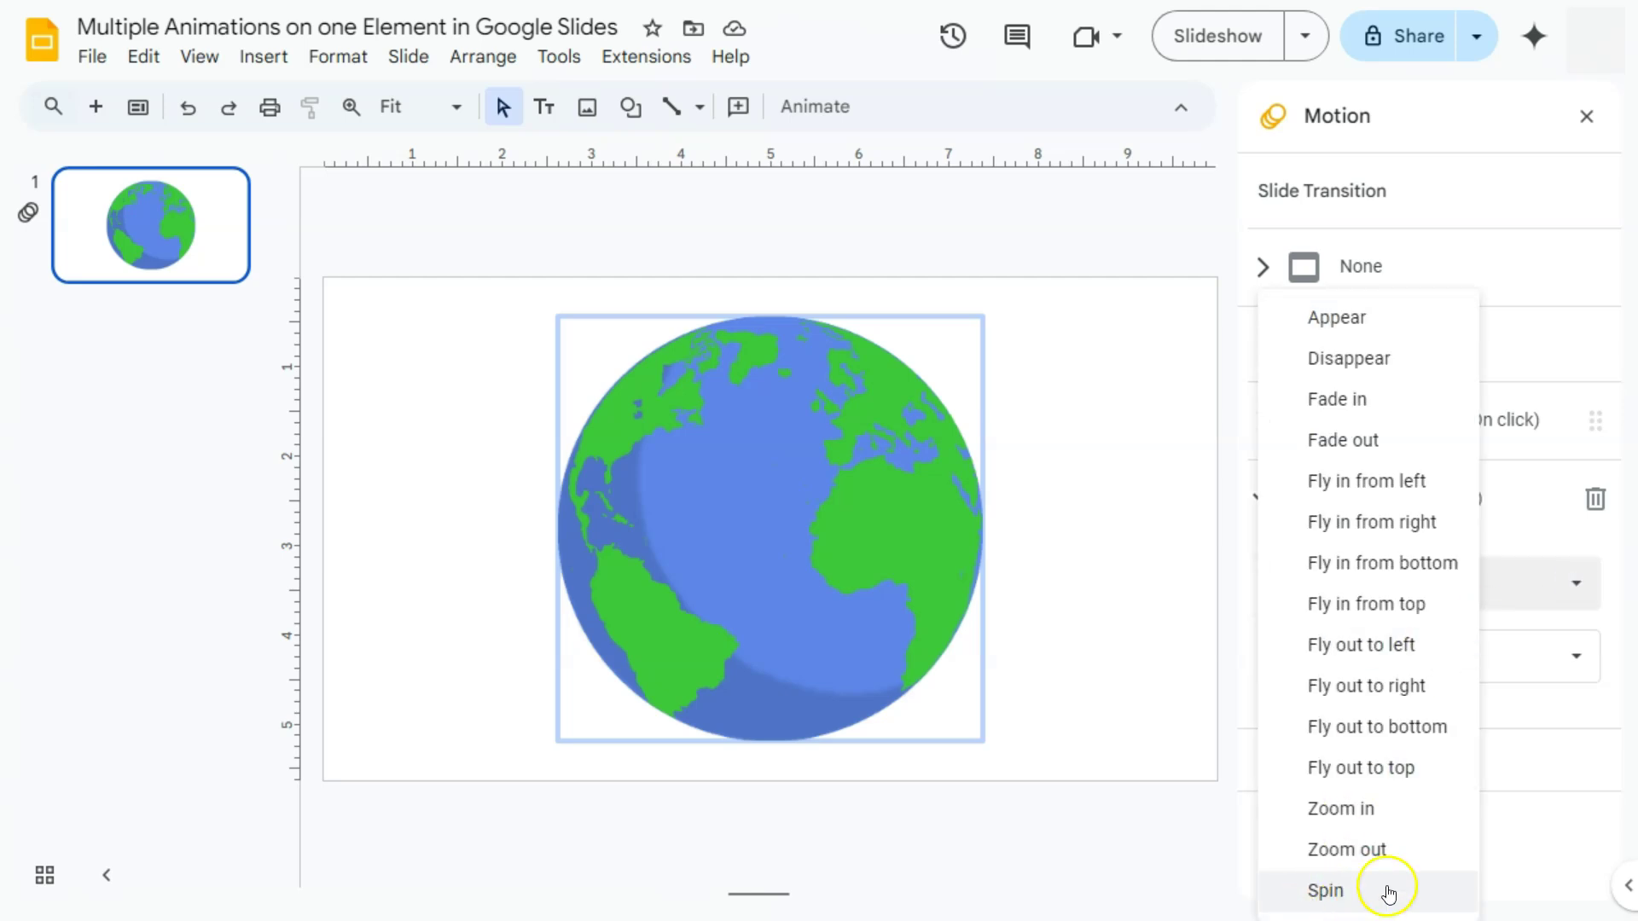
left_click(1346, 894)
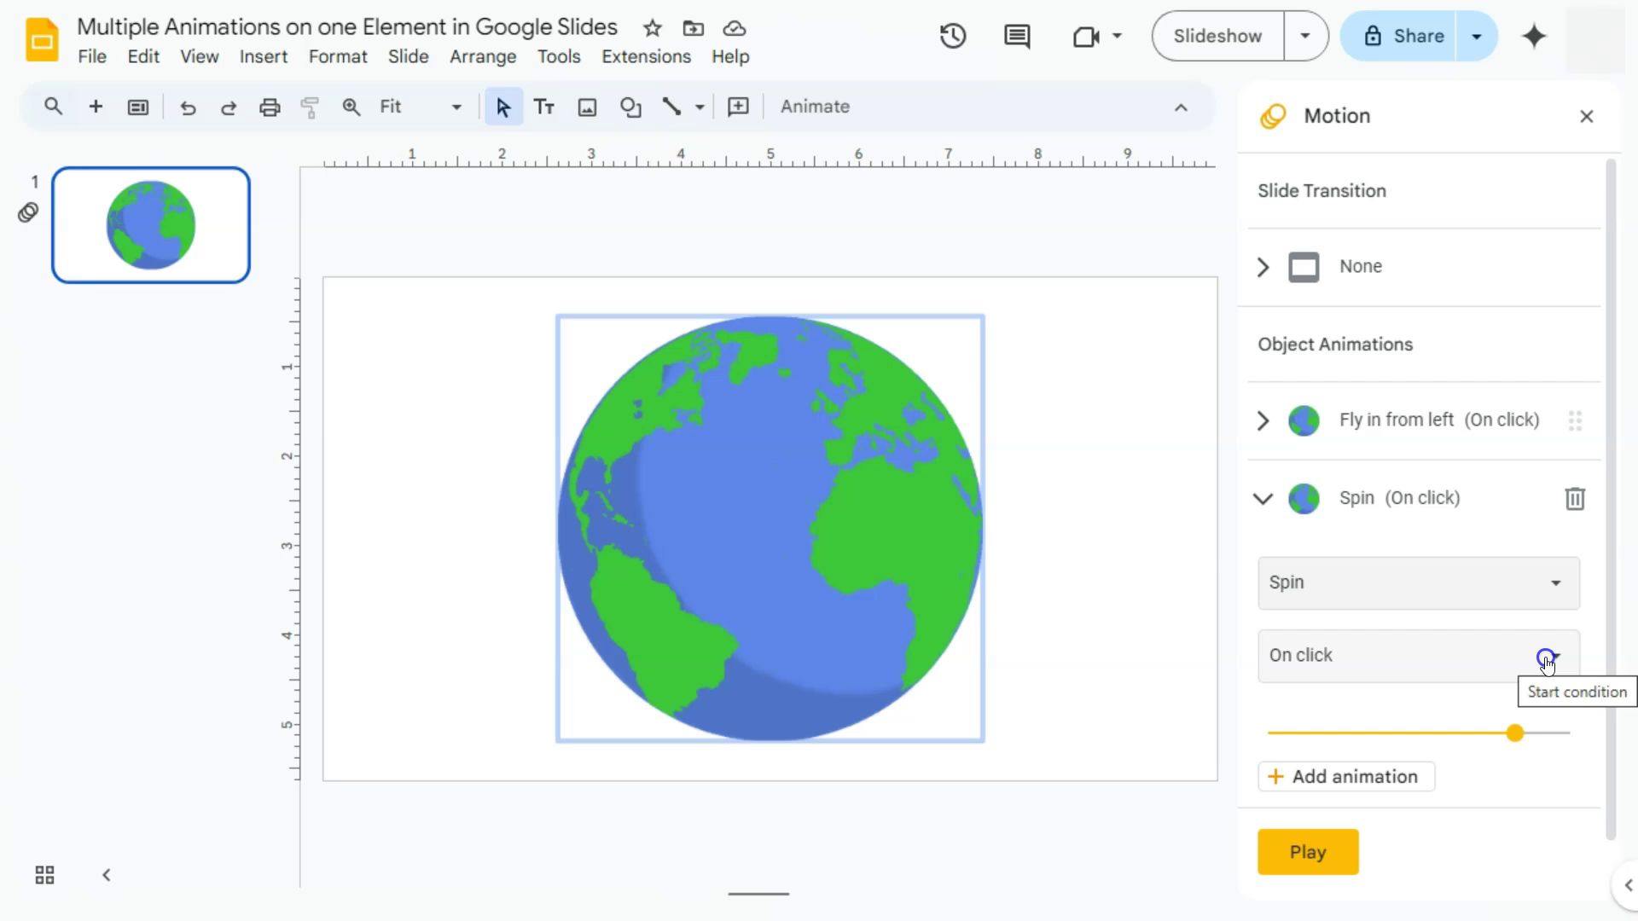
Set the Spin to start After previous with a duration of about 3.1 seconds.
left_click(1546, 659)
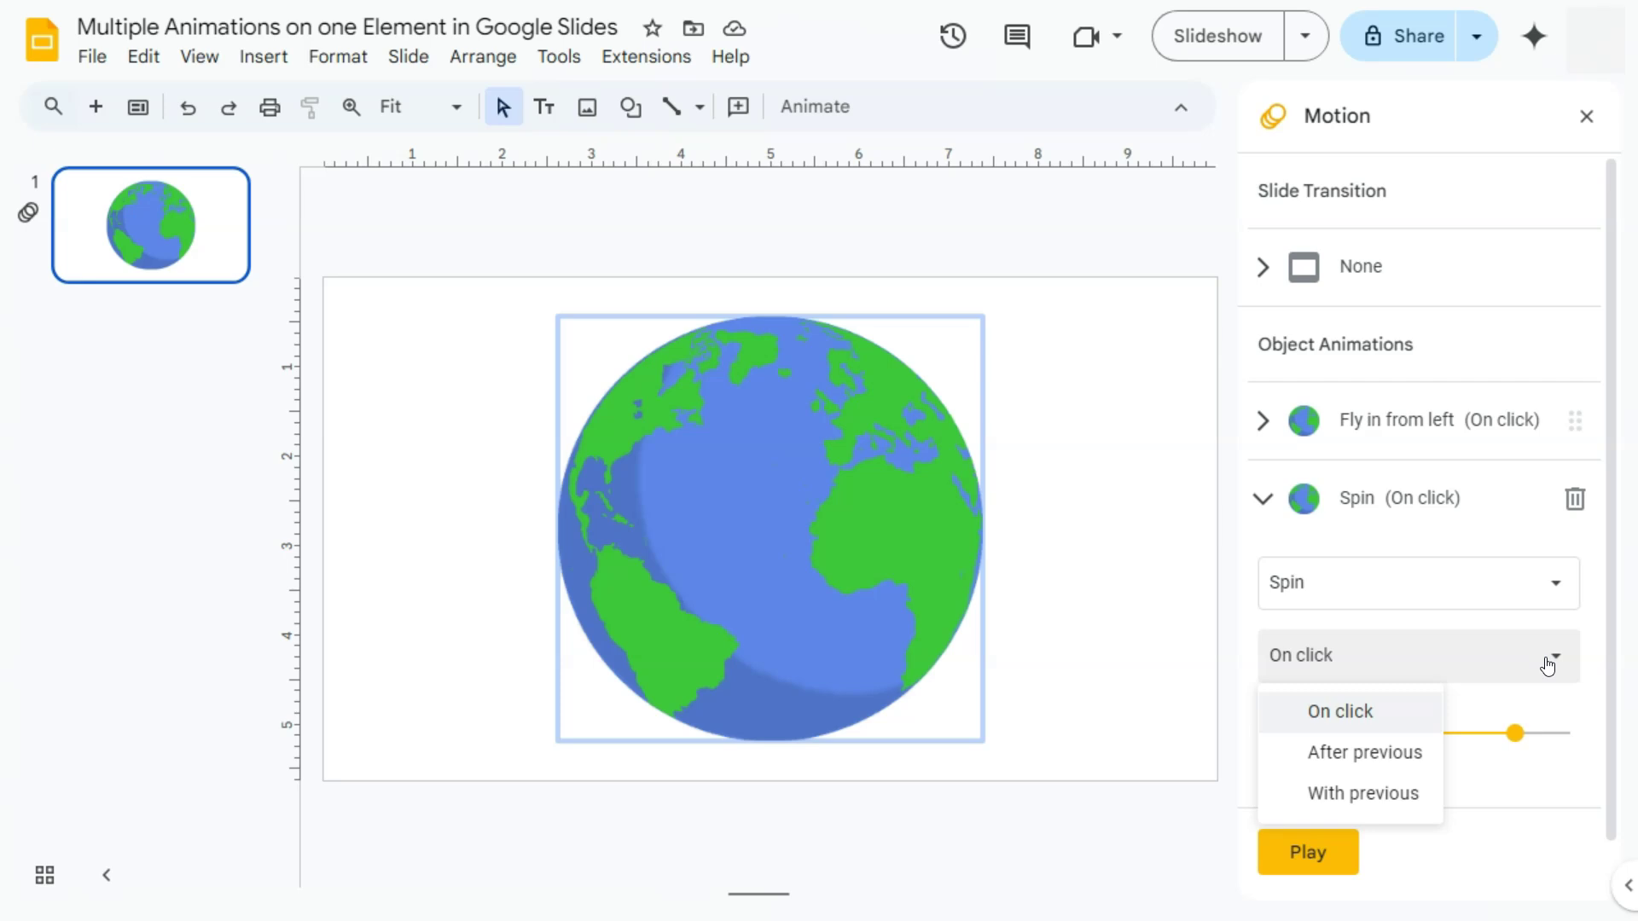
left_click(1355, 754)
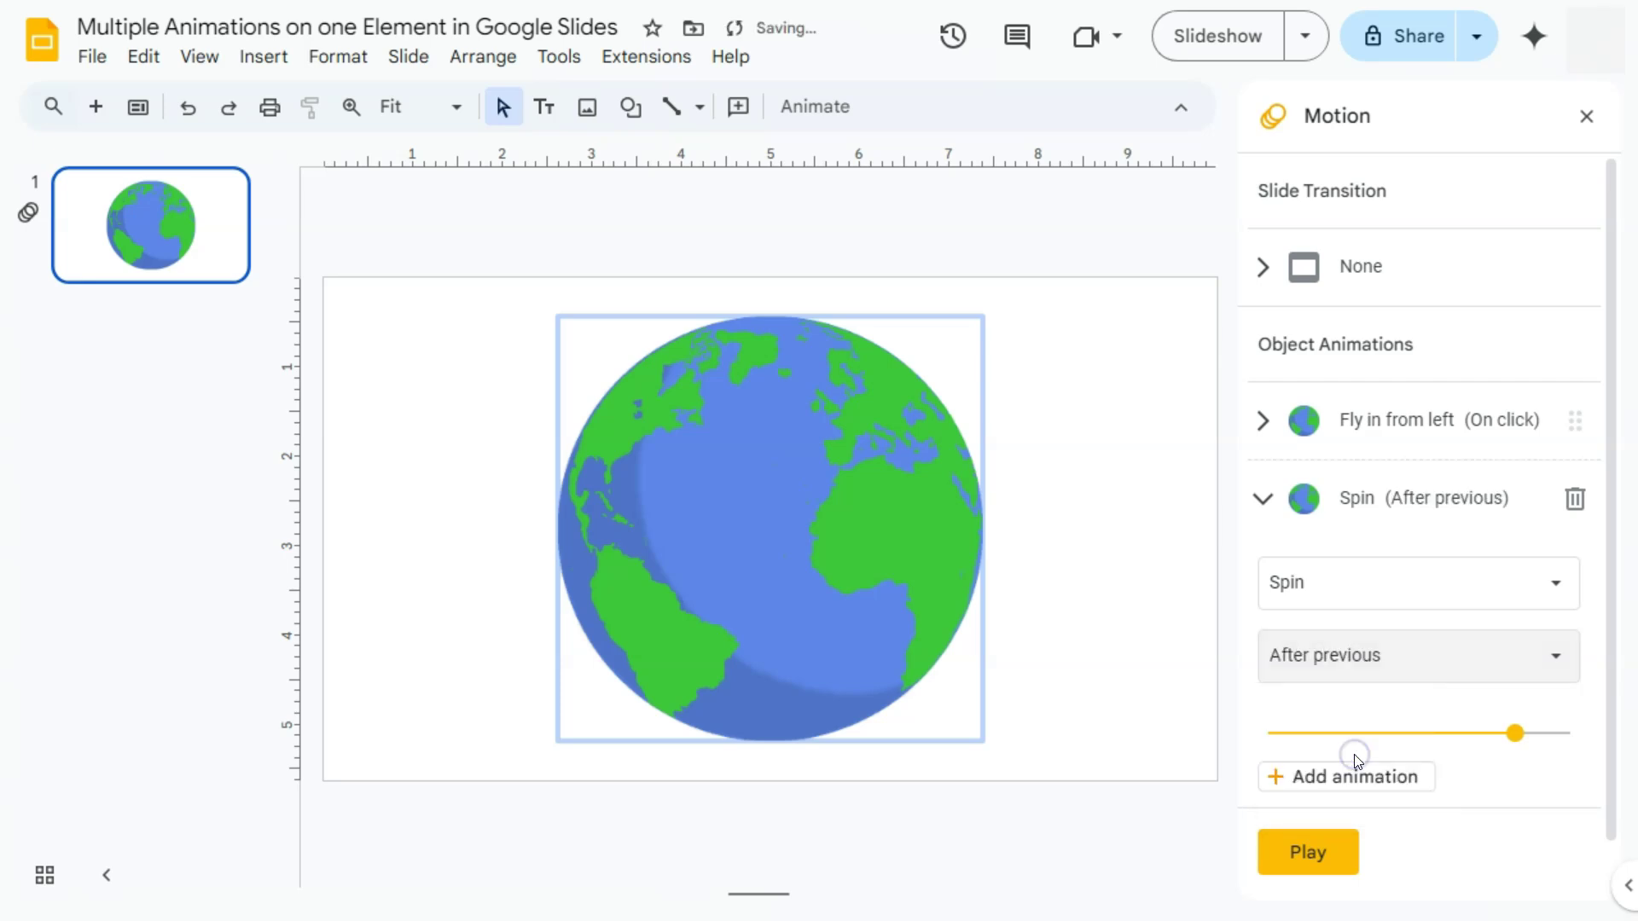
left_click(1526, 677)
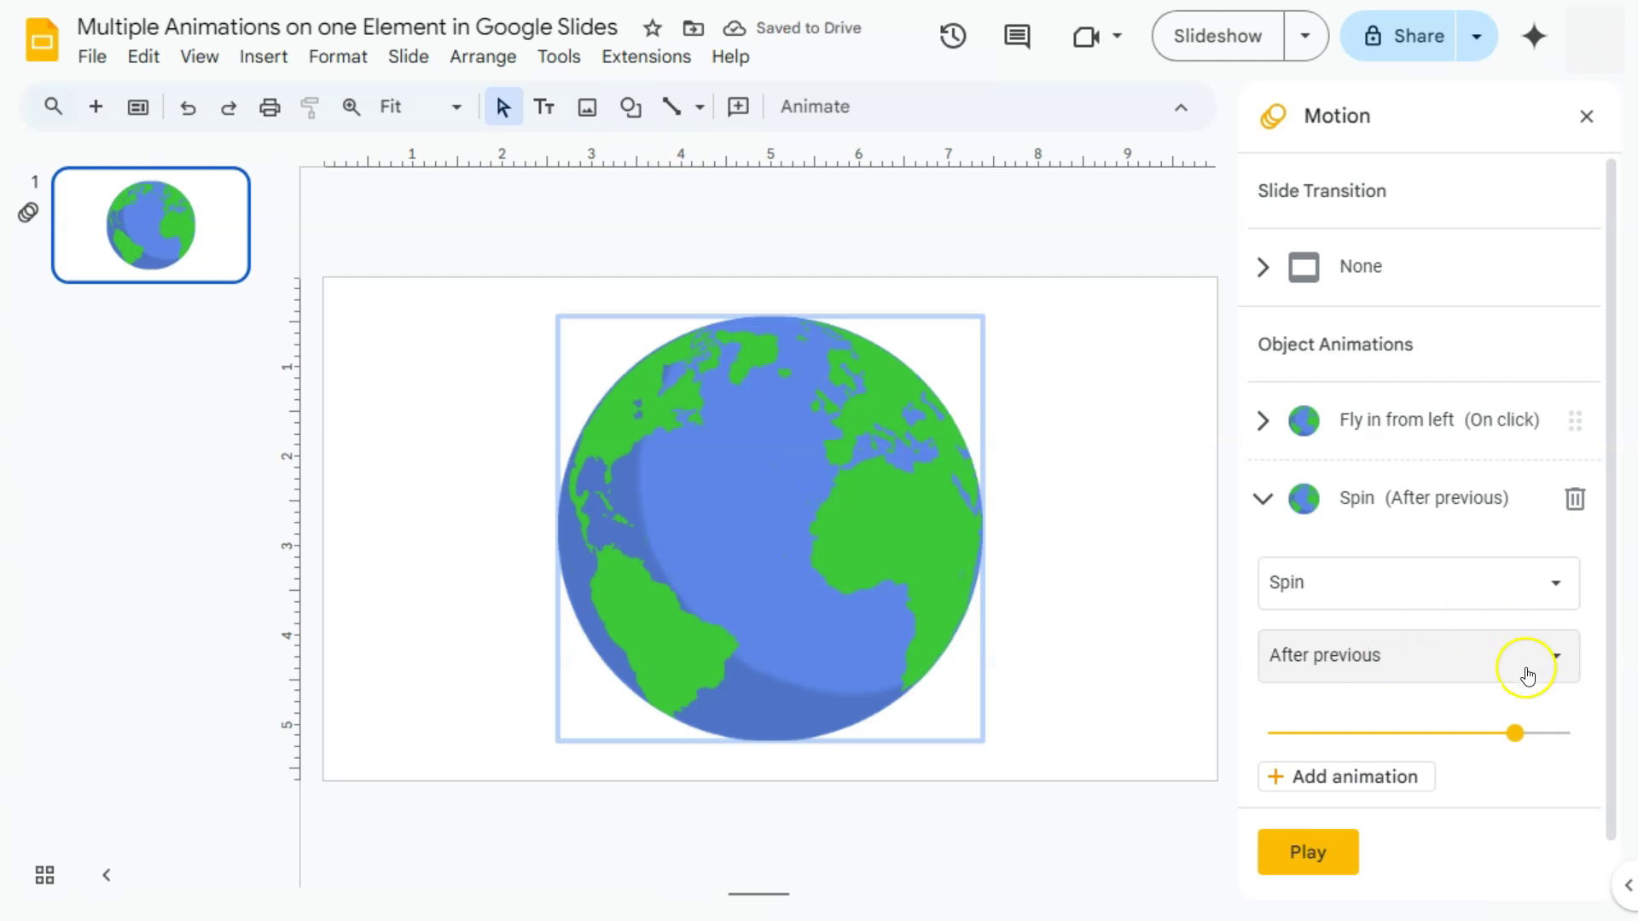
left_click_drag(1515, 734, 1390, 734)
left_click(1494, 857)
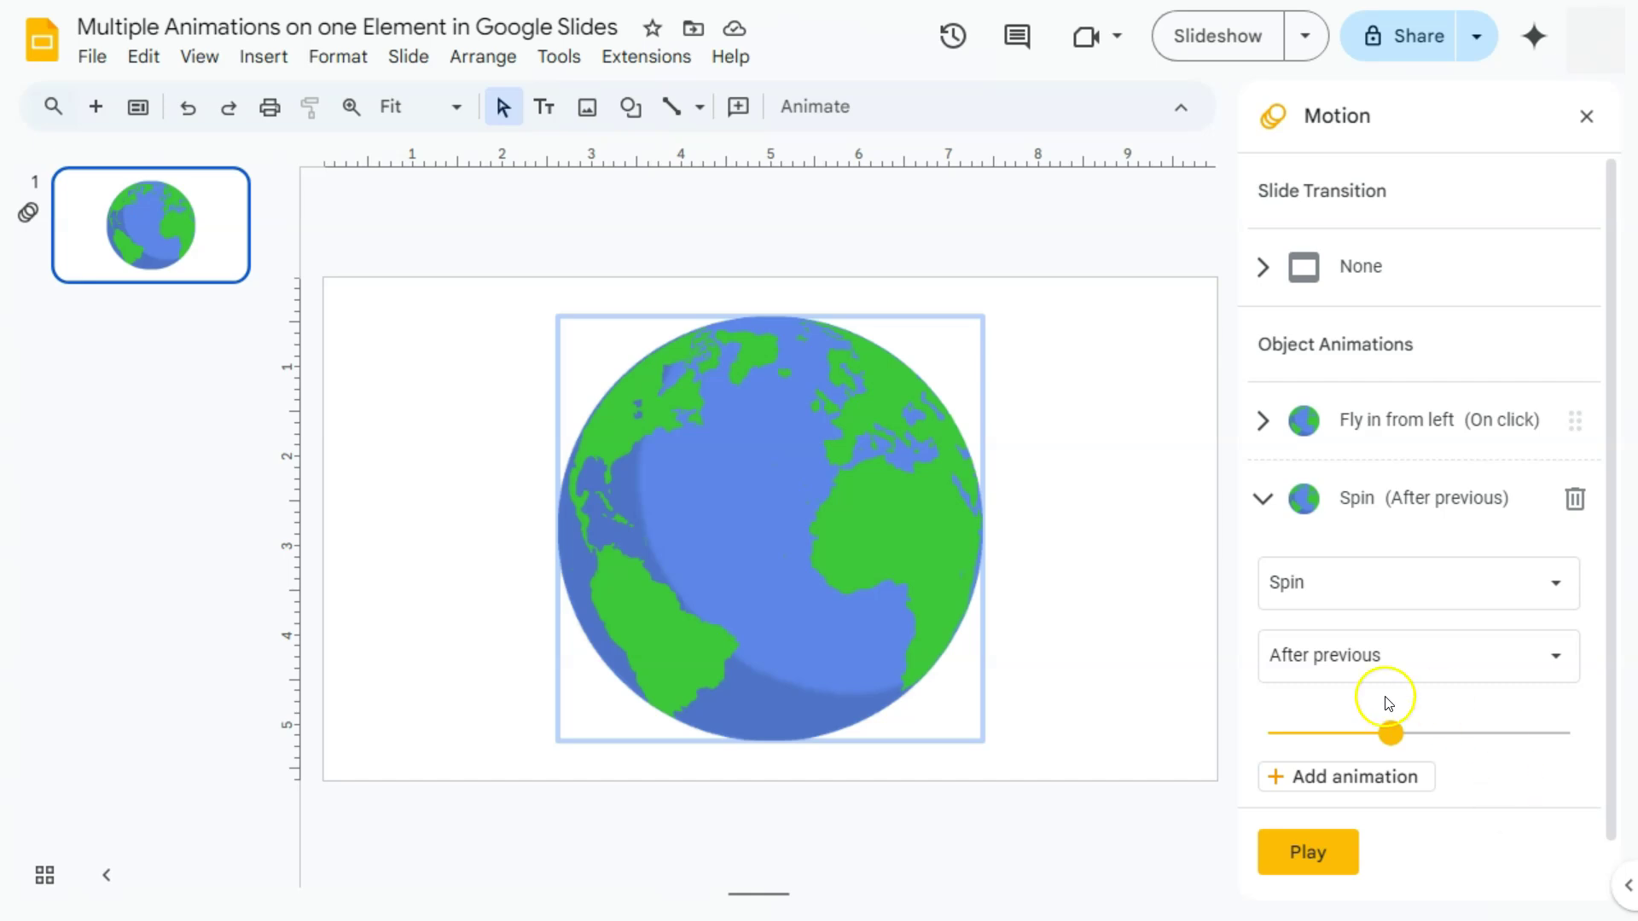
left_click(1319, 851)
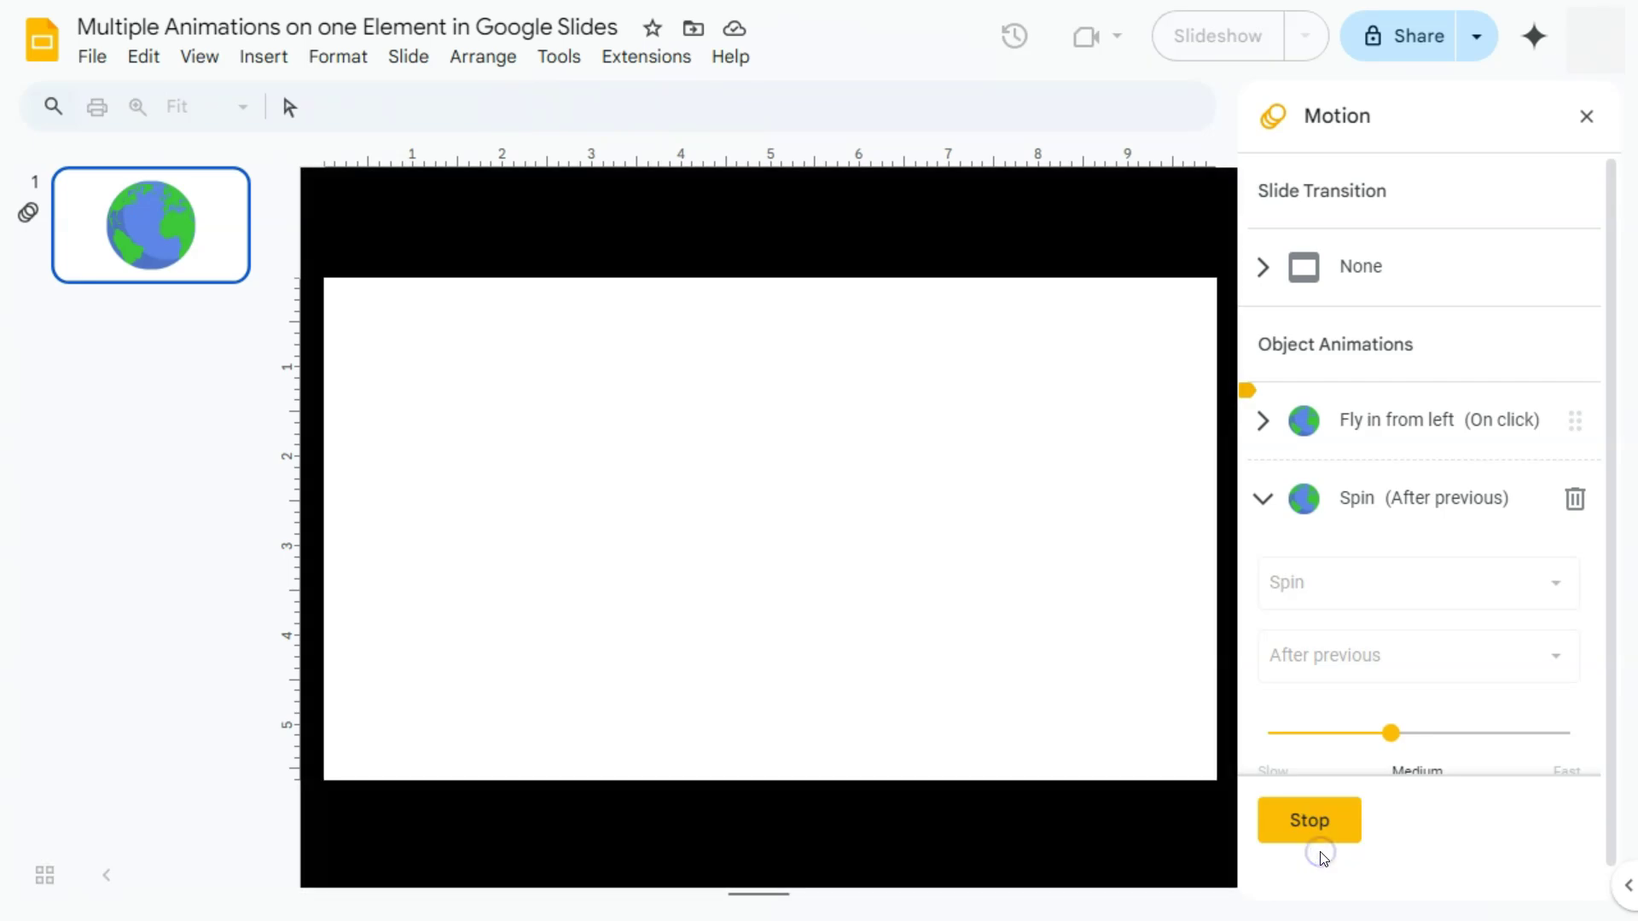
left_click(1035, 646)
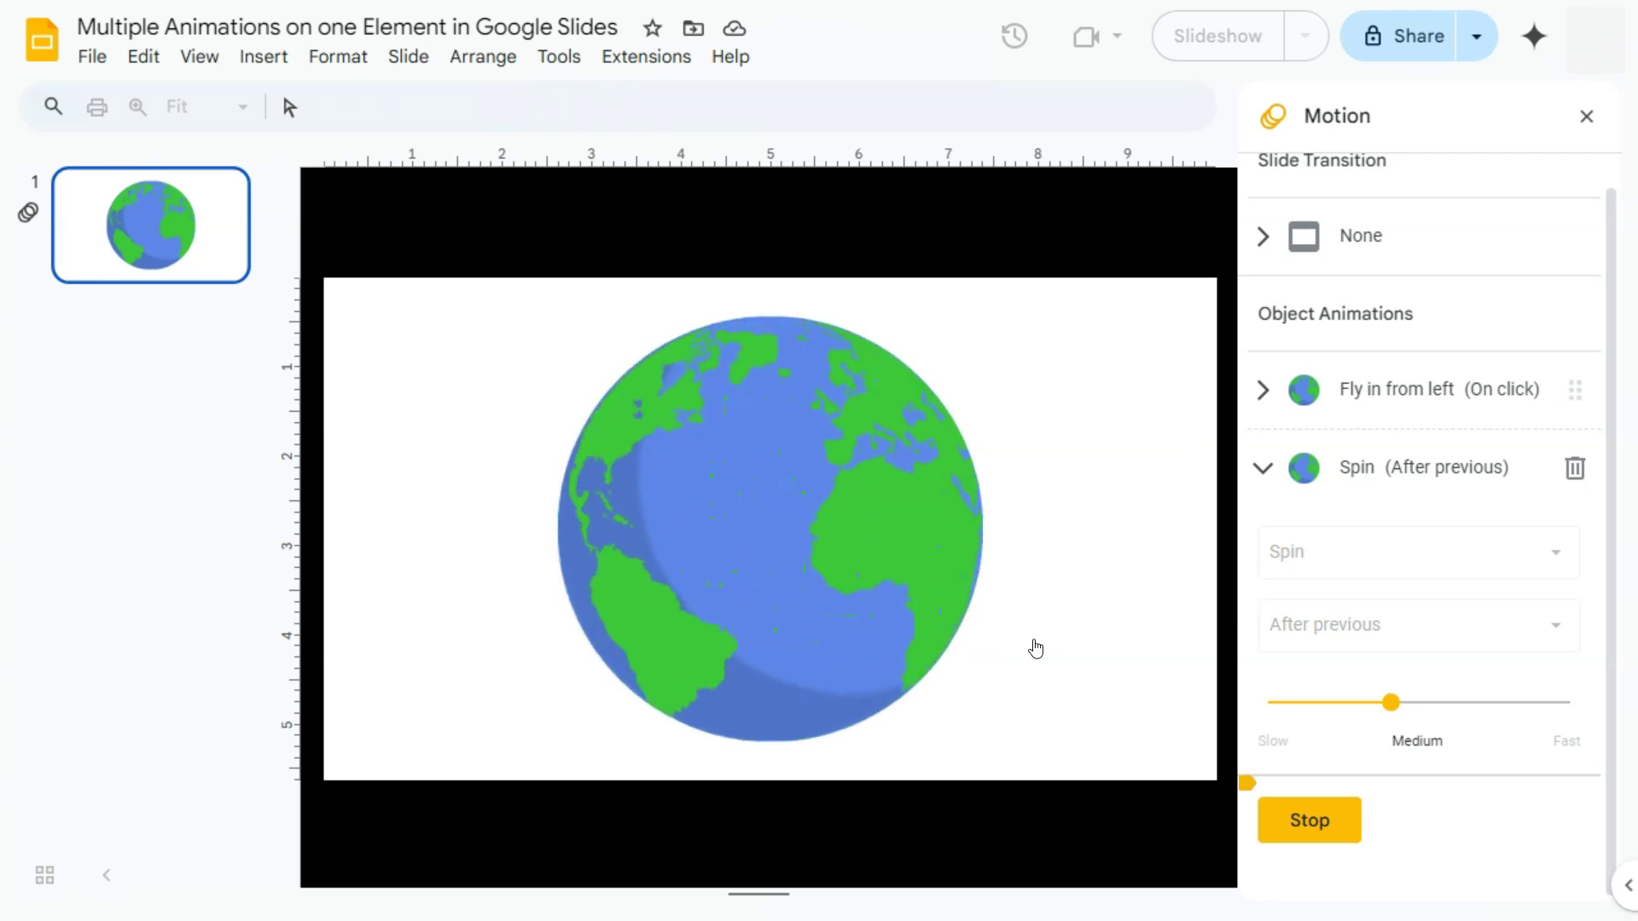
left_click(1304, 823)
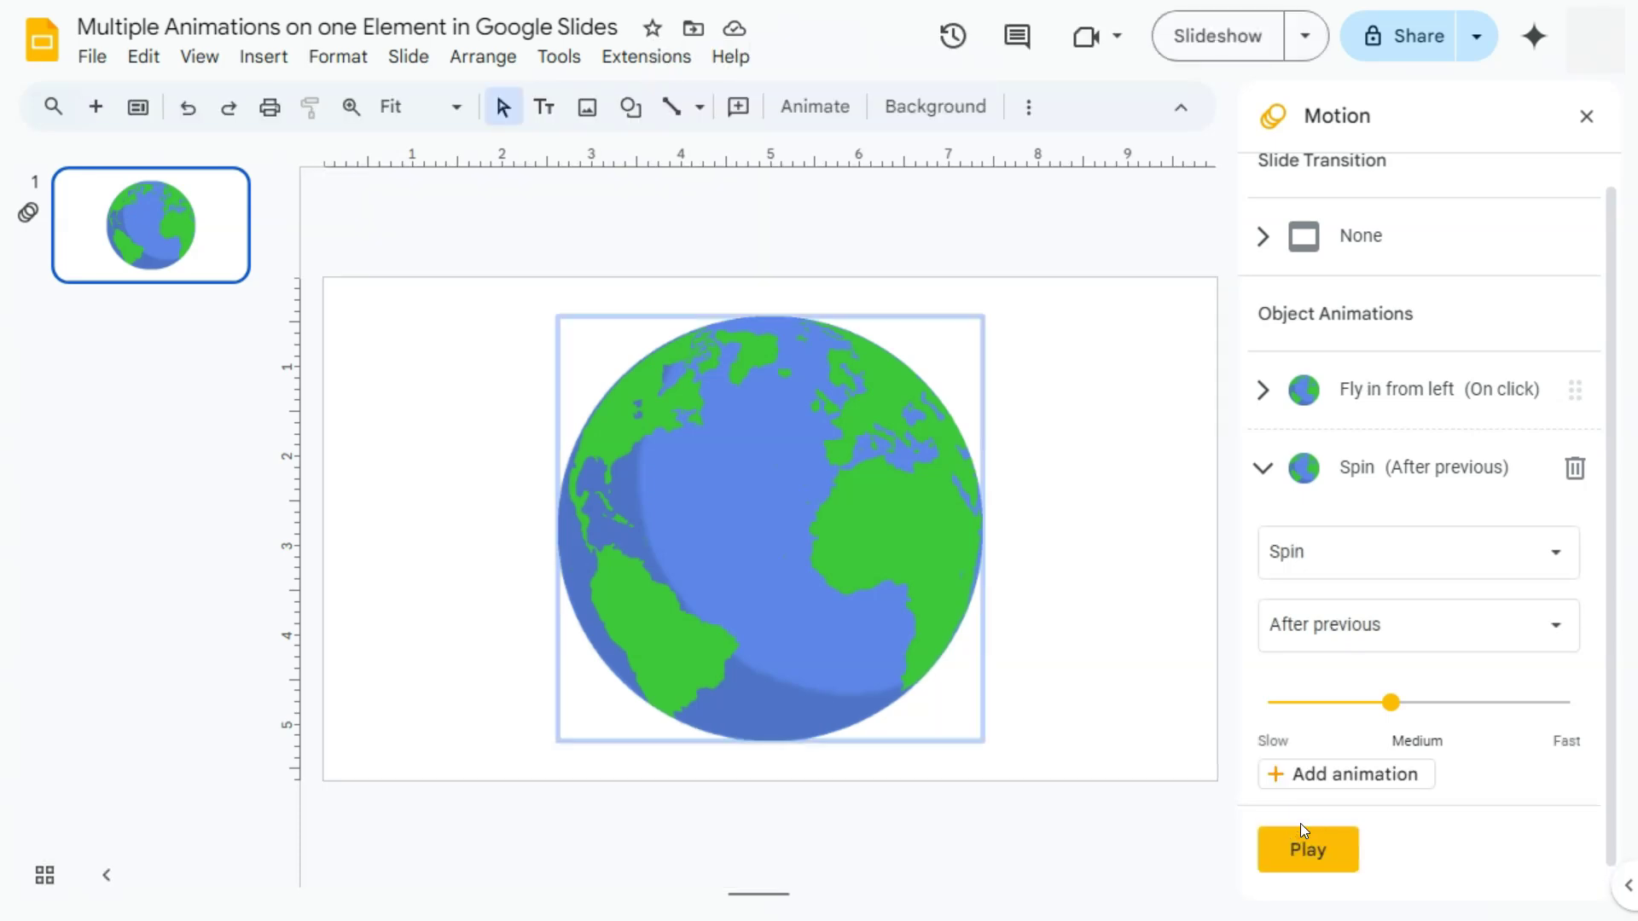
Add a third globe animation with the Fly out to right effect.
left_click(1319, 784)
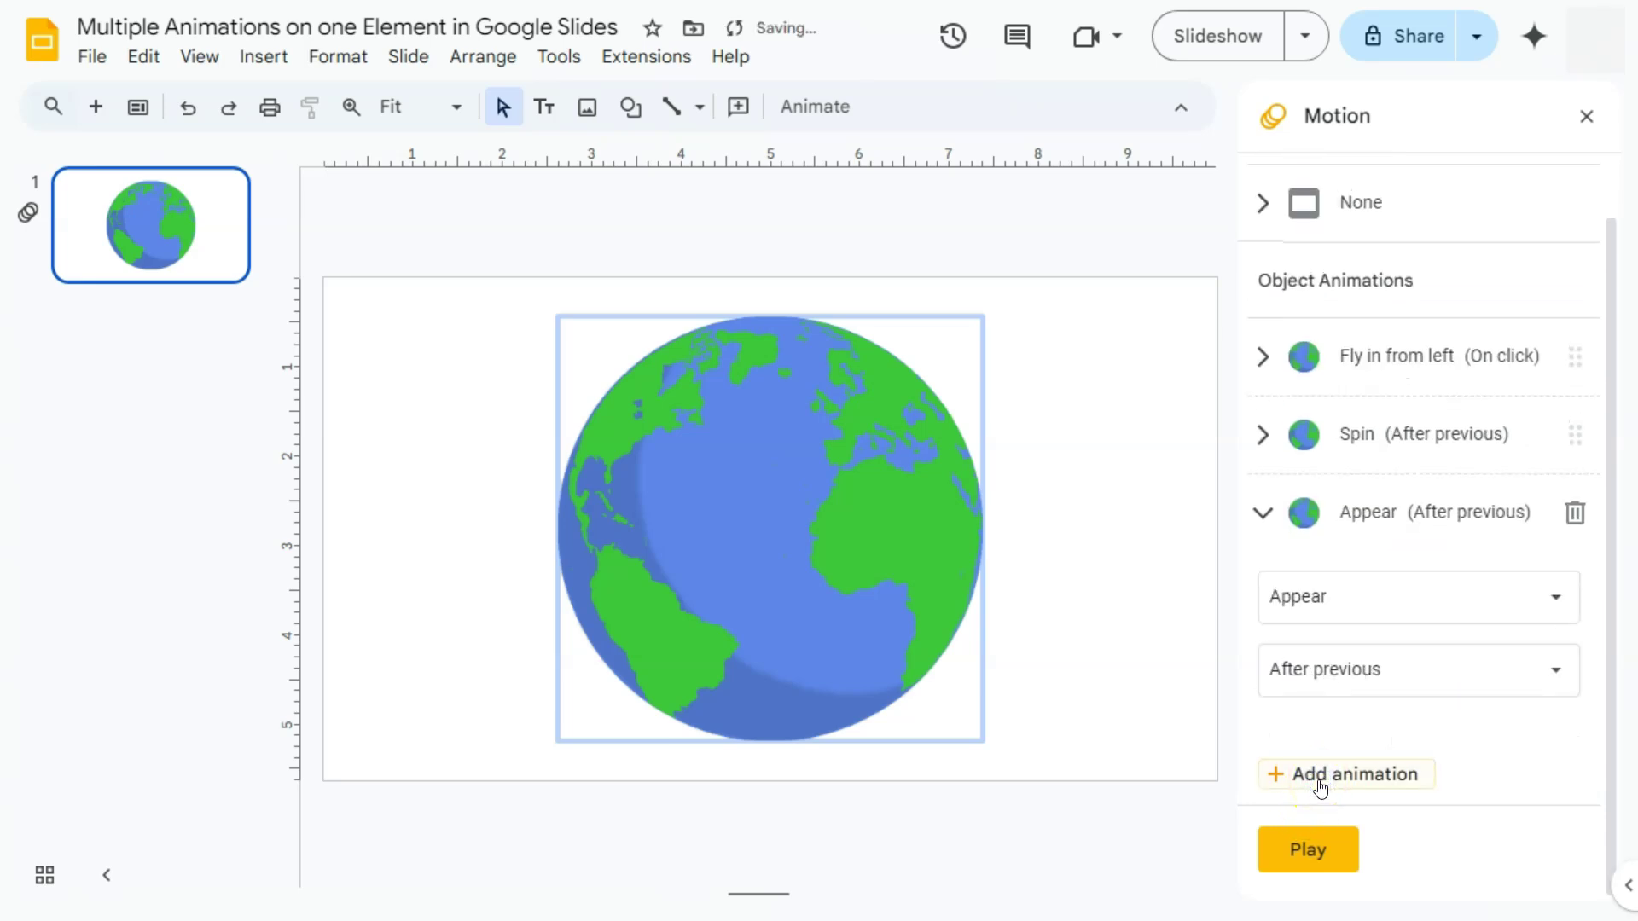
left_click(1540, 607)
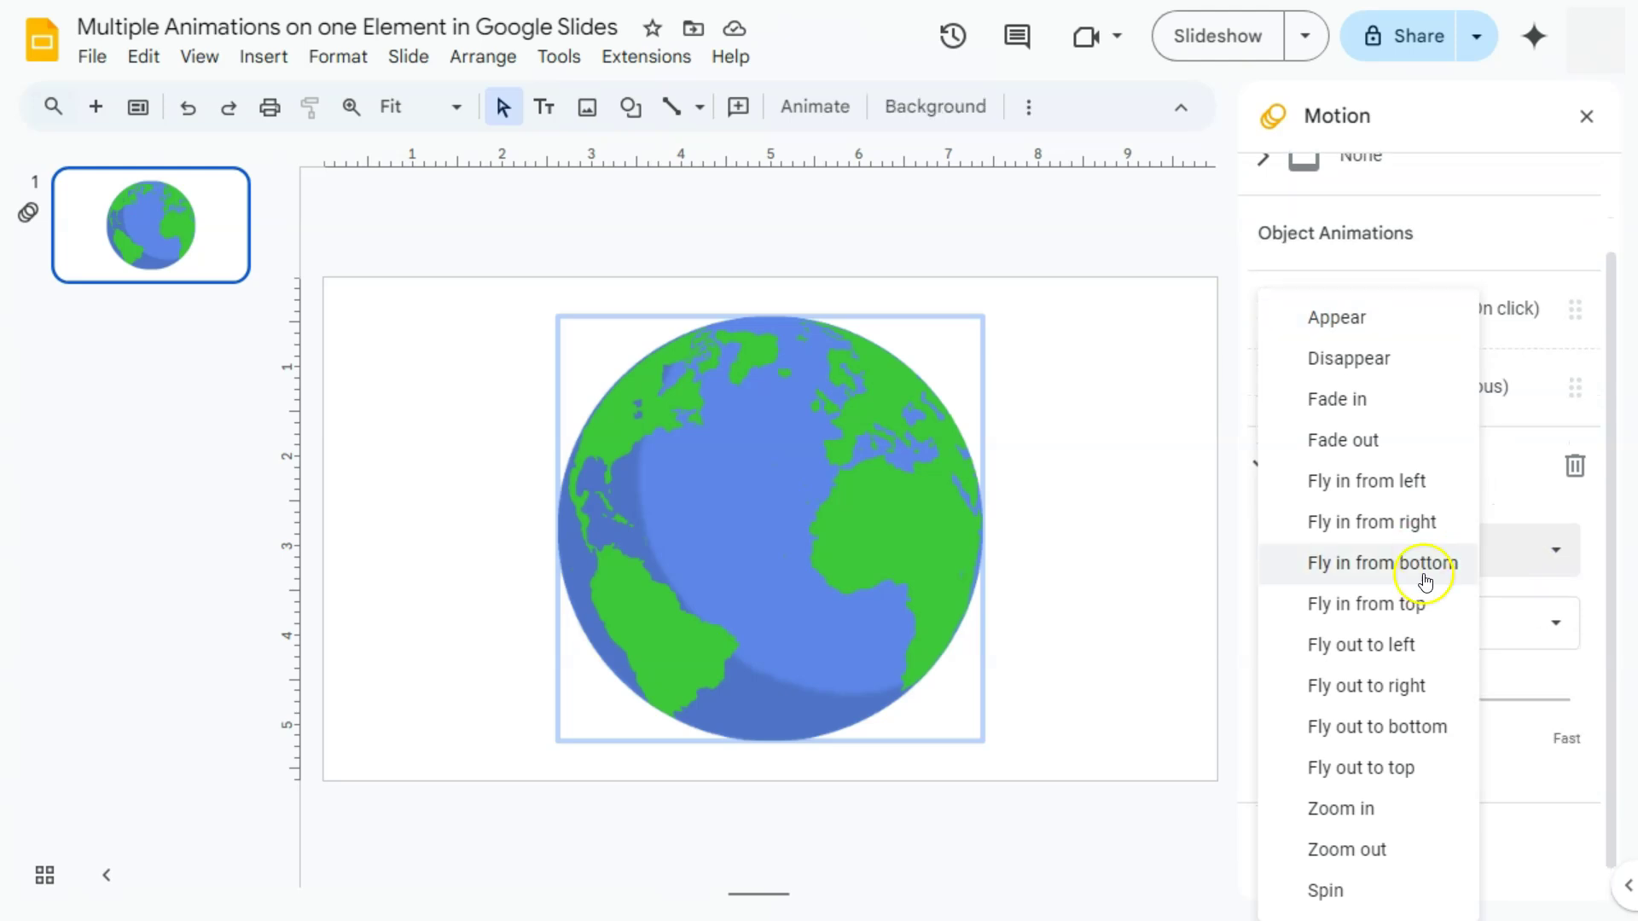
left_click(1408, 685)
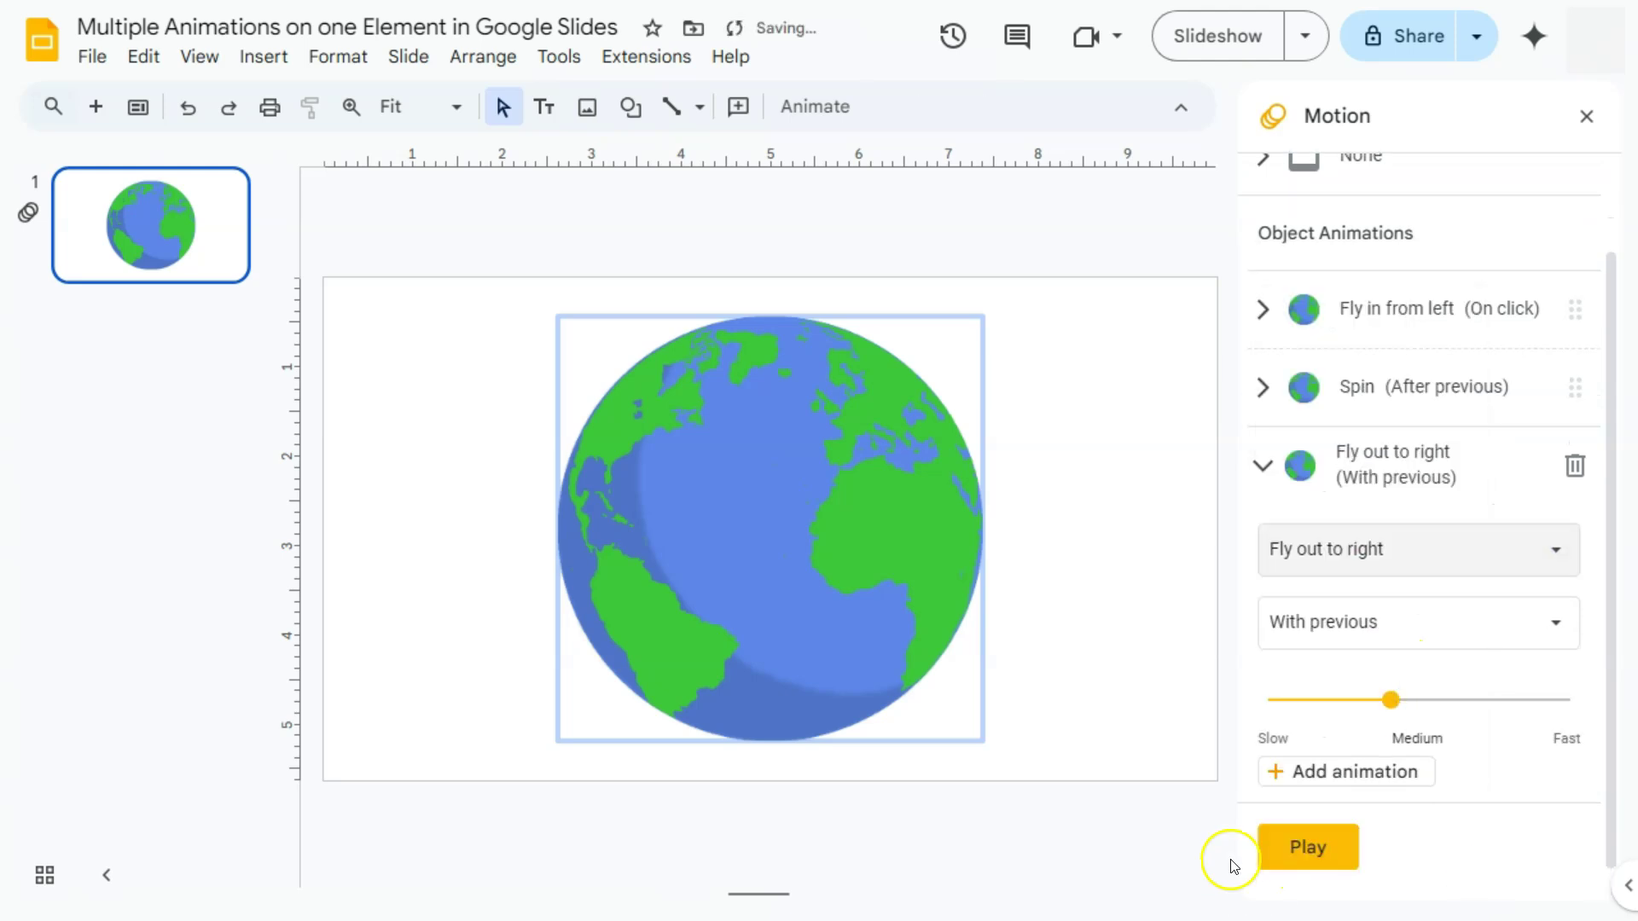
Preview the three-animation globe sequence, then stop the preview.
left_click(1308, 847)
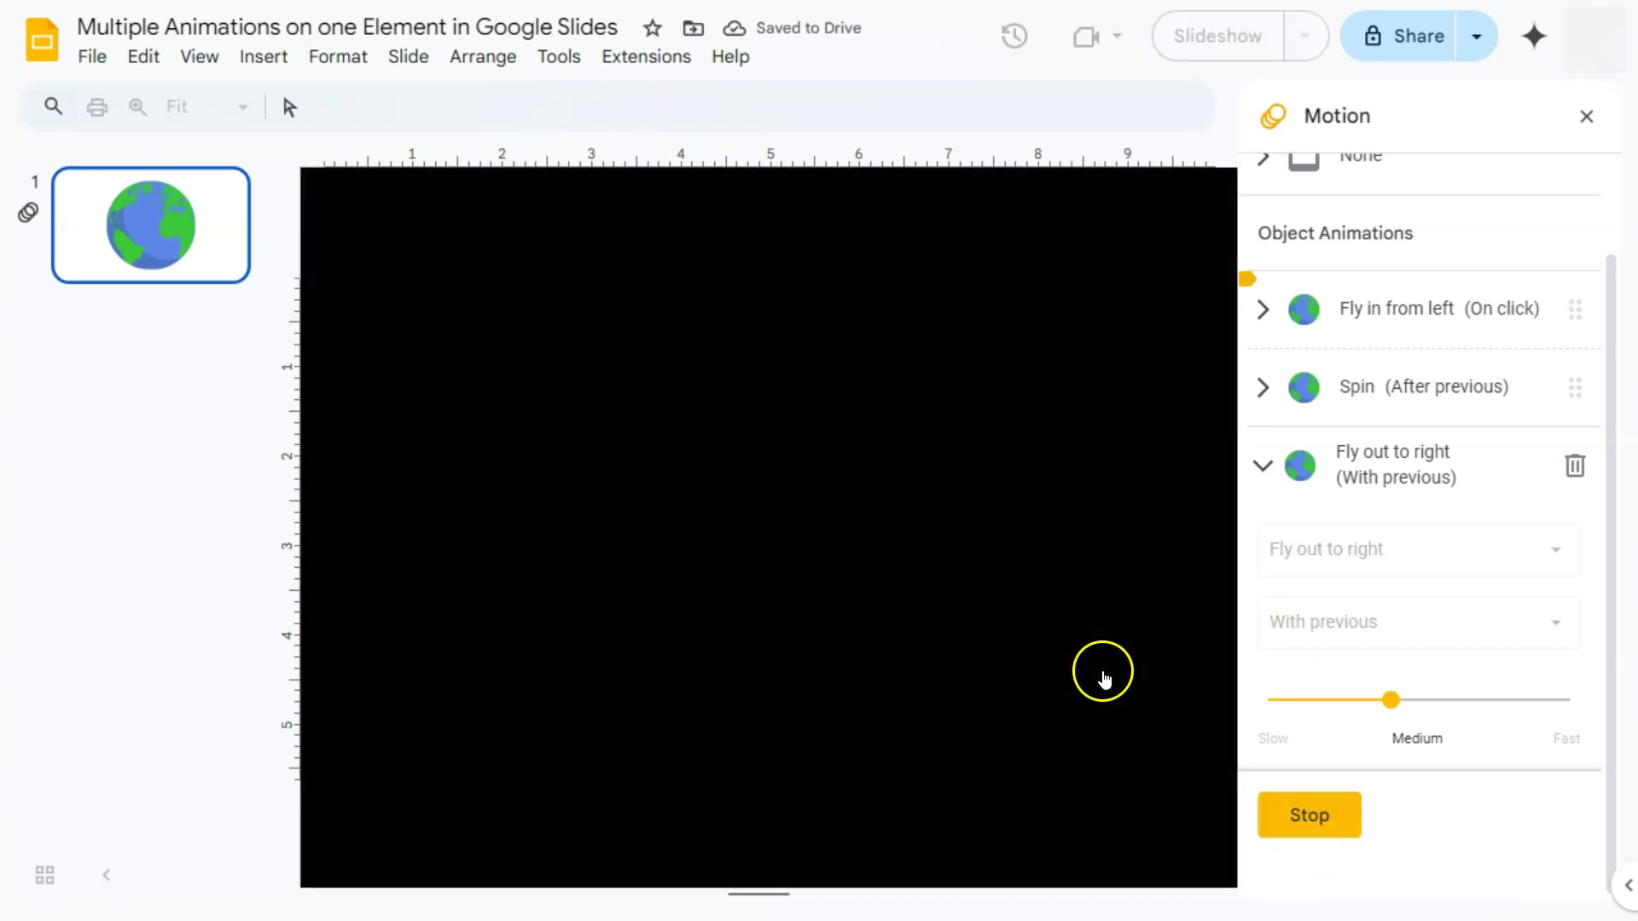
left_click(1119, 700)
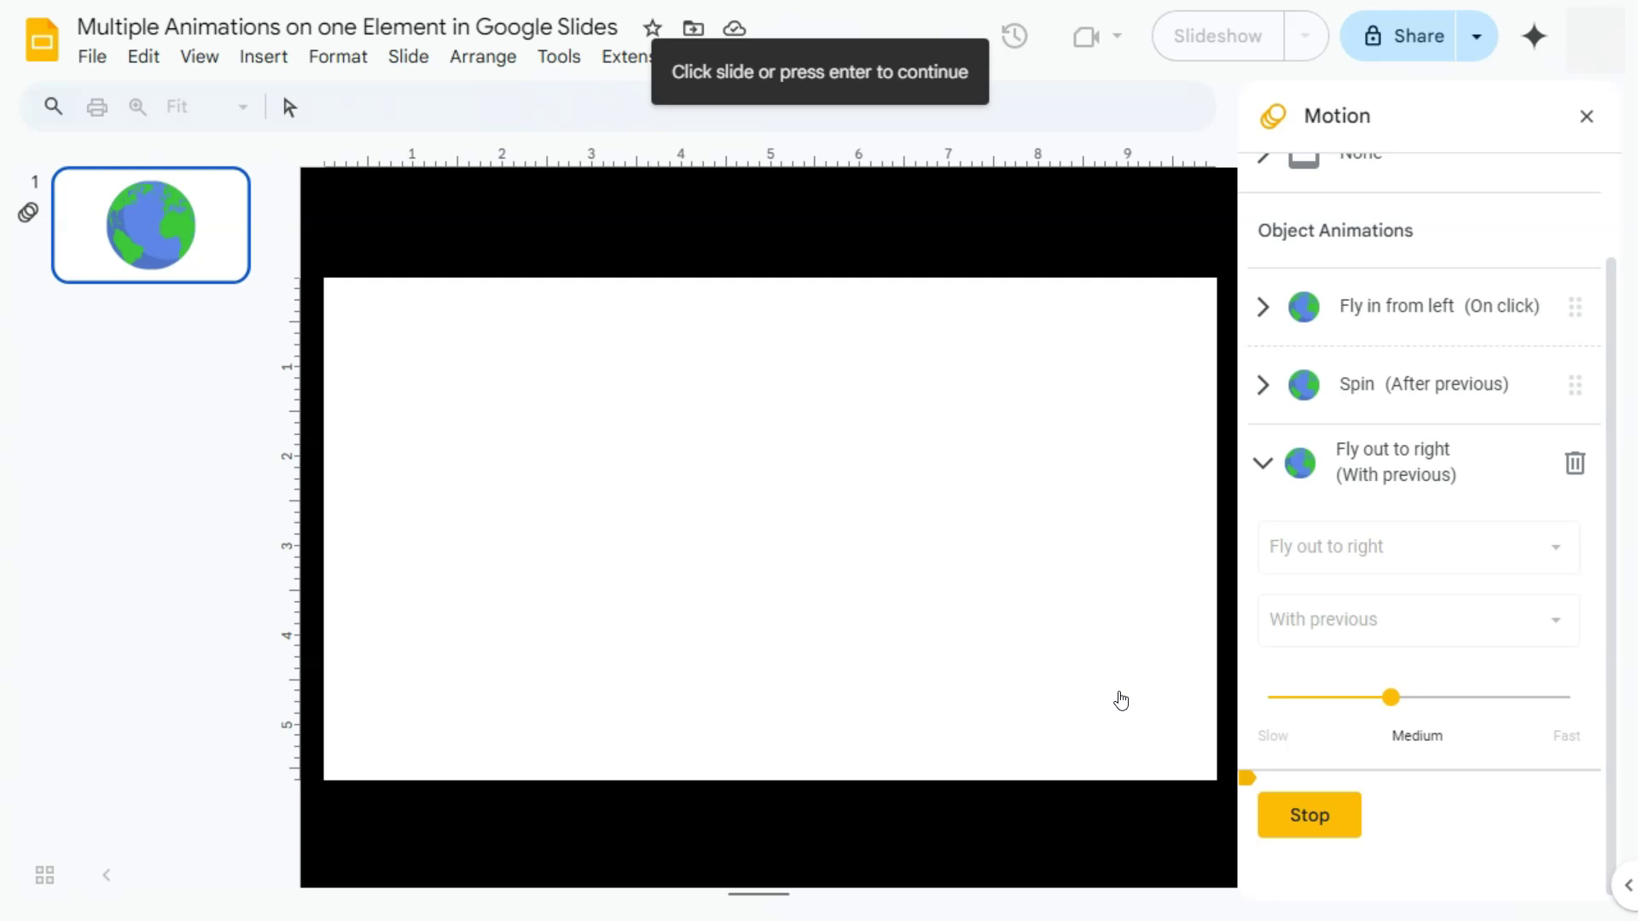
left_click(1305, 832)
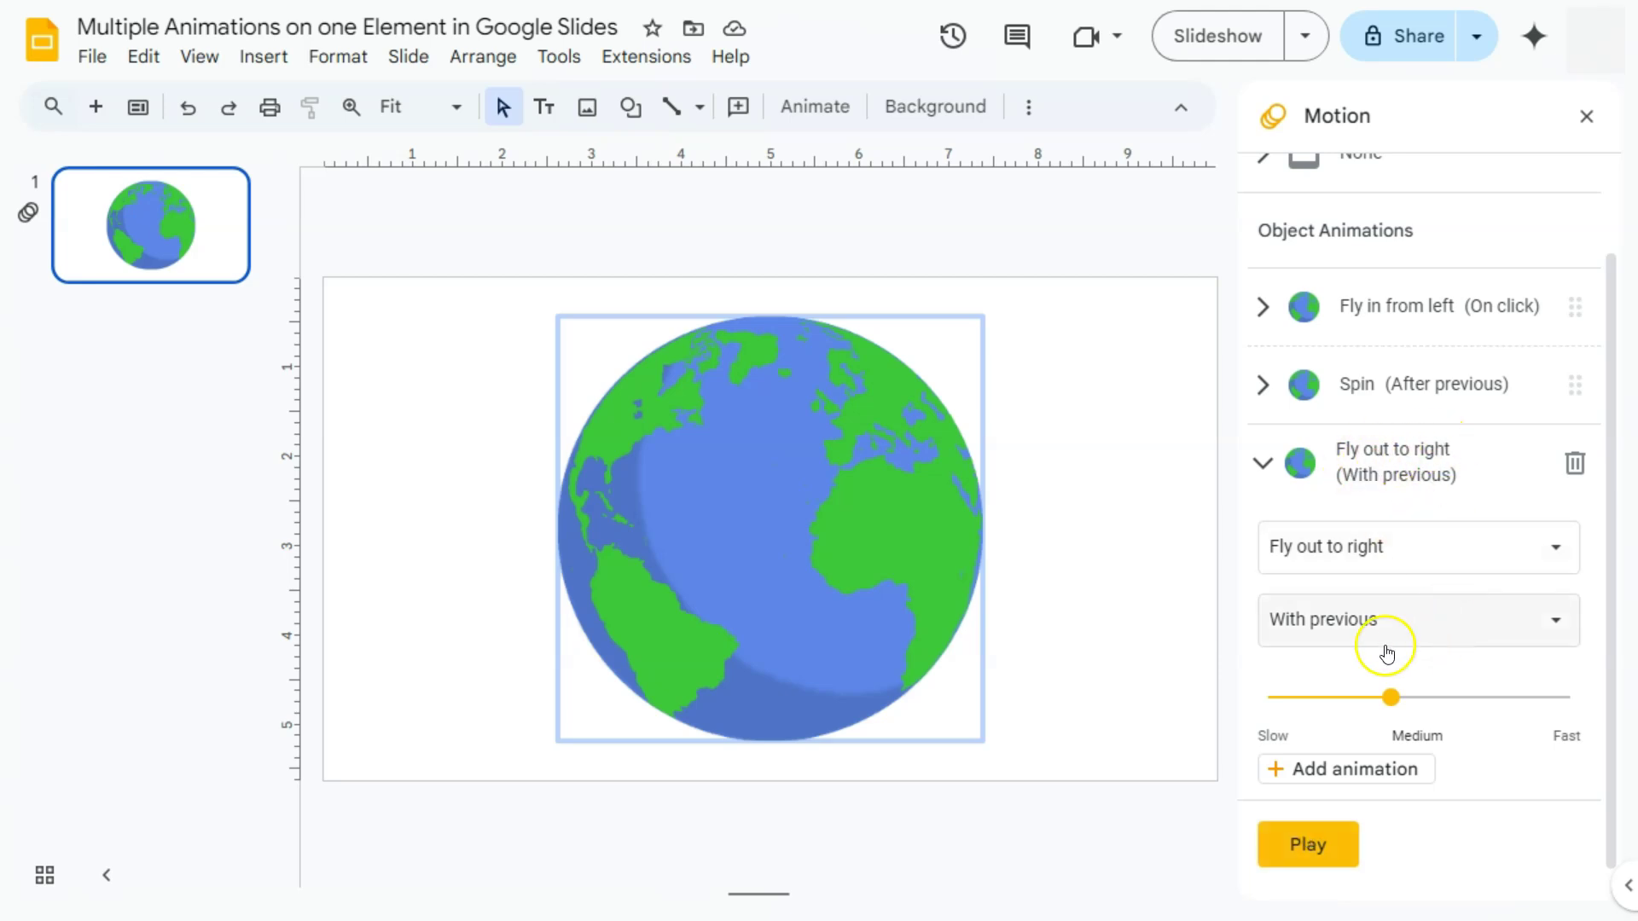
Set Fly out to right to start After previous, preview the sequence, and collapse its card.
left_click(1433, 628)
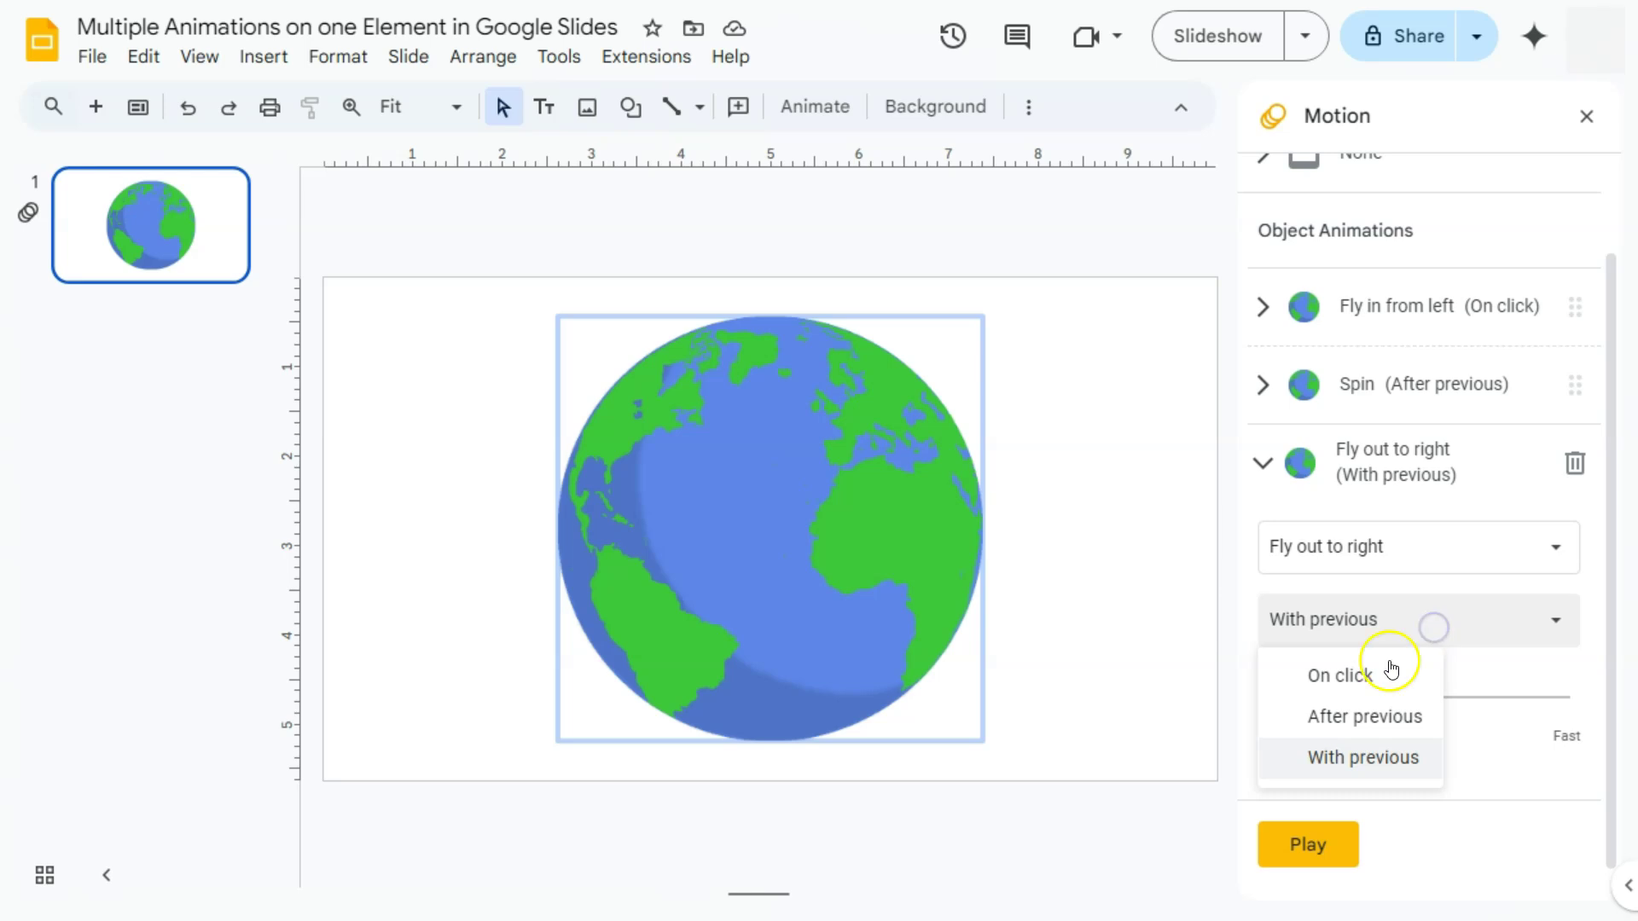
left_click(1369, 717)
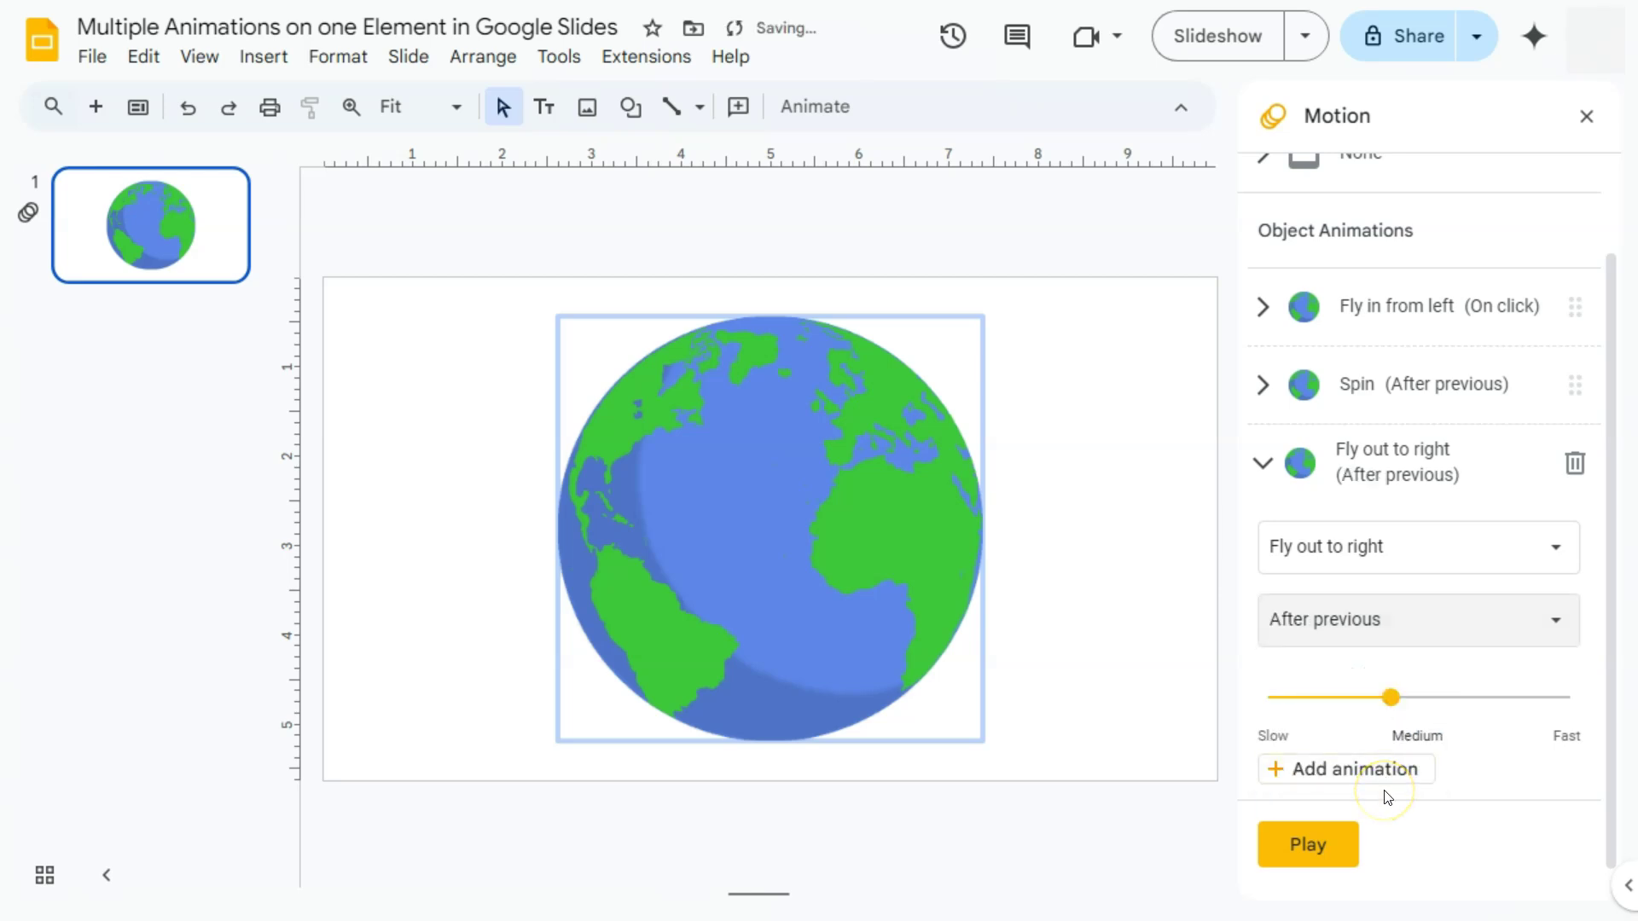
left_click(1313, 849)
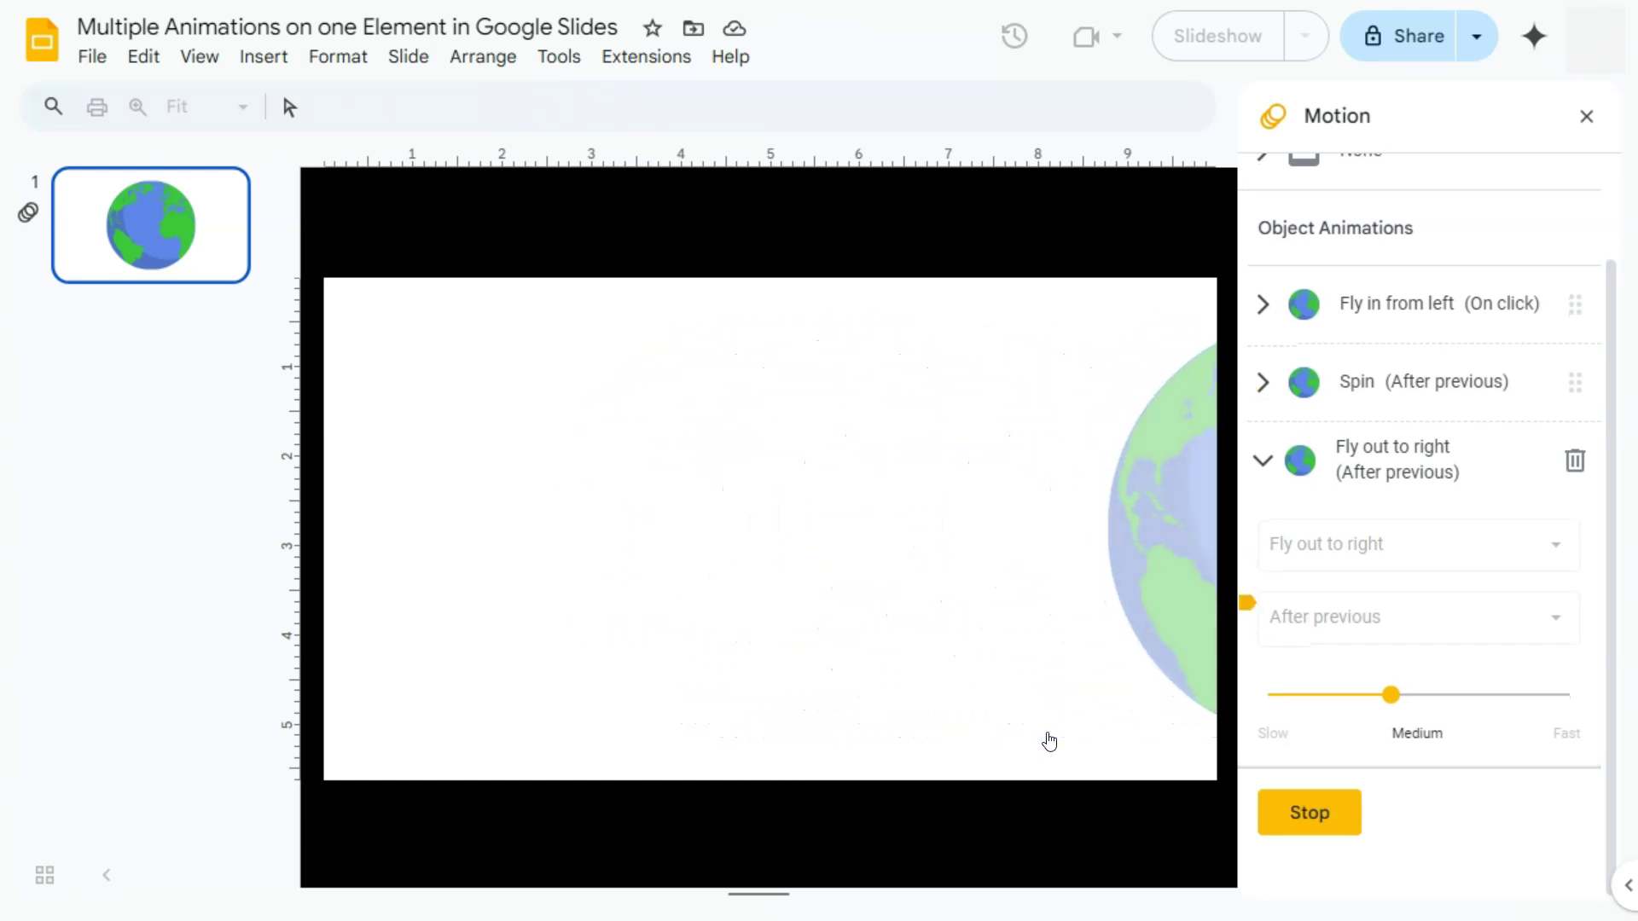
left_click(1318, 817)
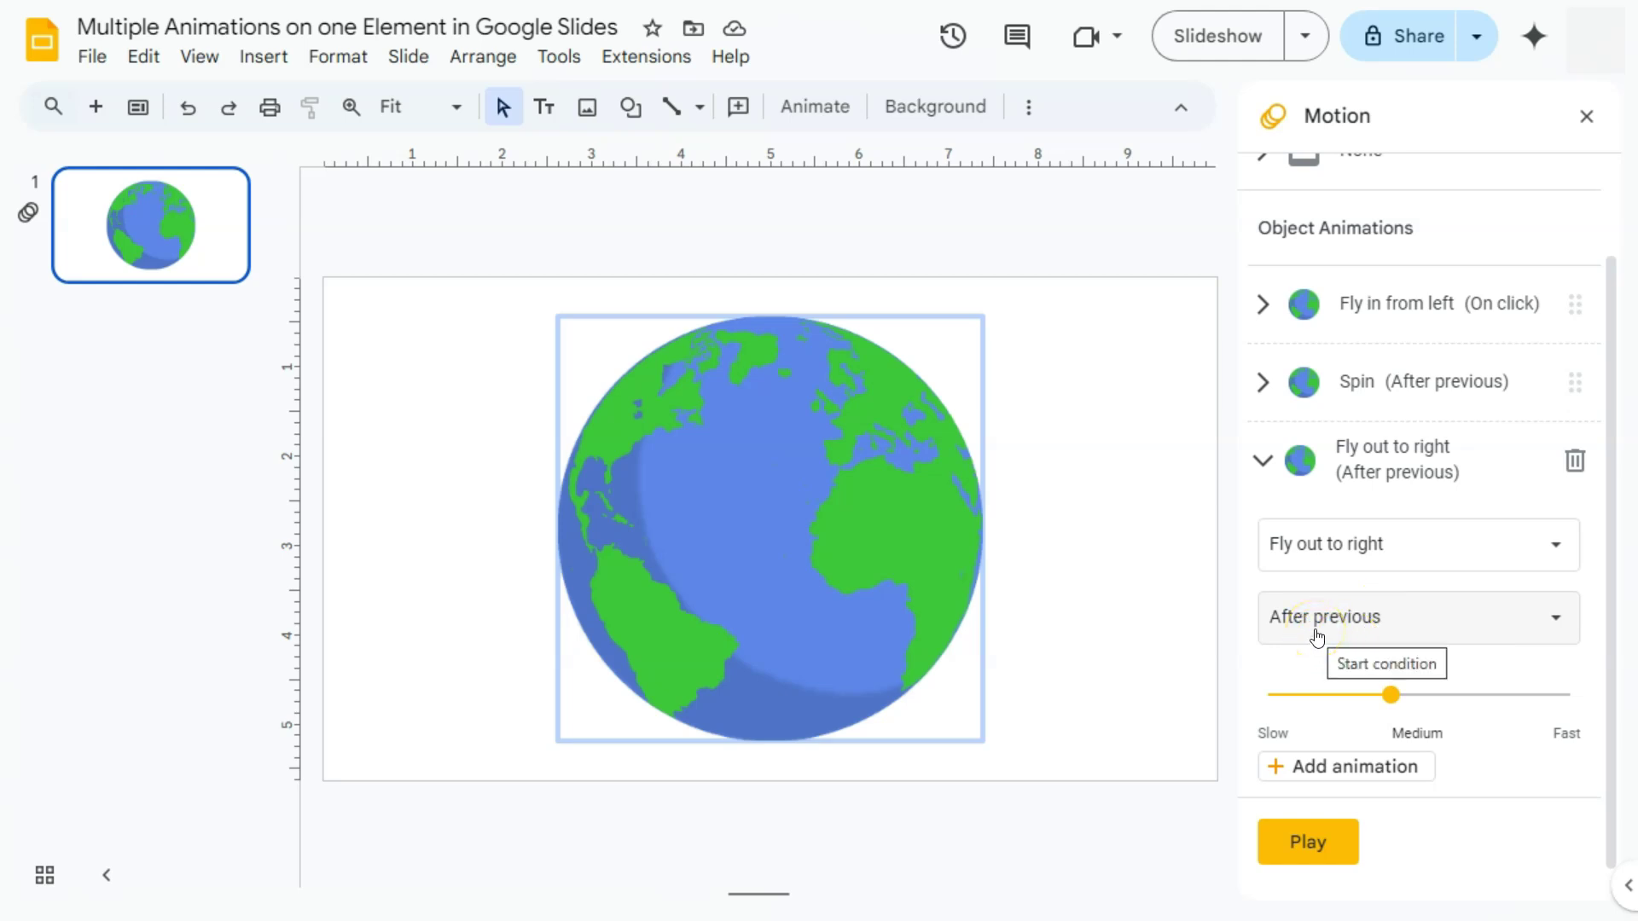
left_click(1346, 476)
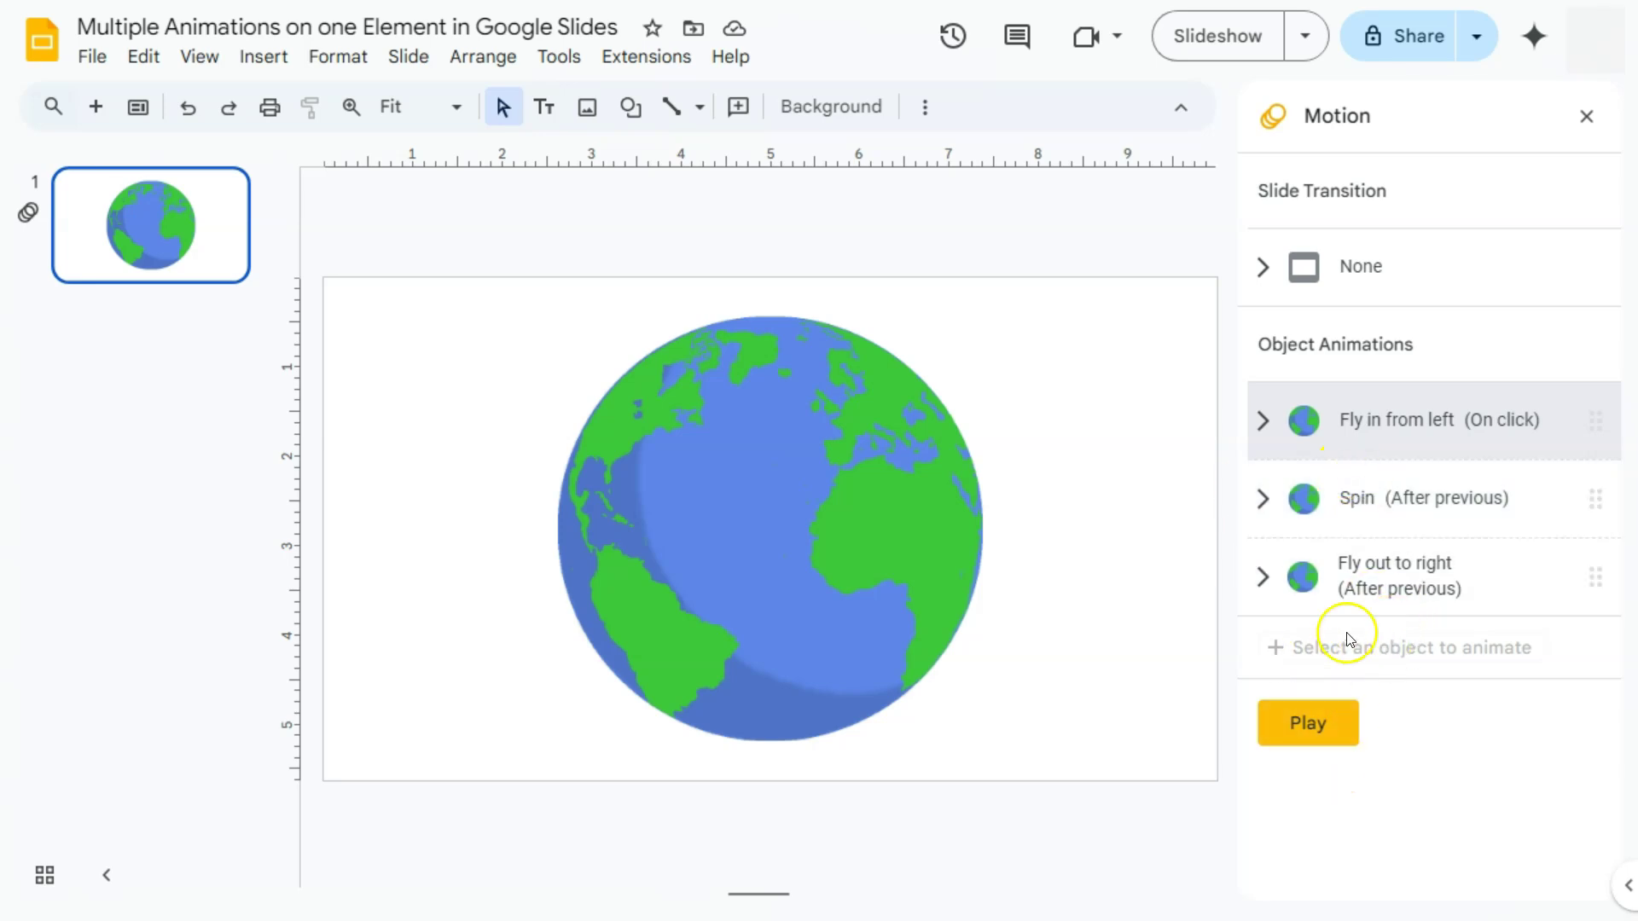
Add a fourth globe animation: Spin starting With previous, slowed to Medium (about 3.1 seconds).
left_click(806, 529)
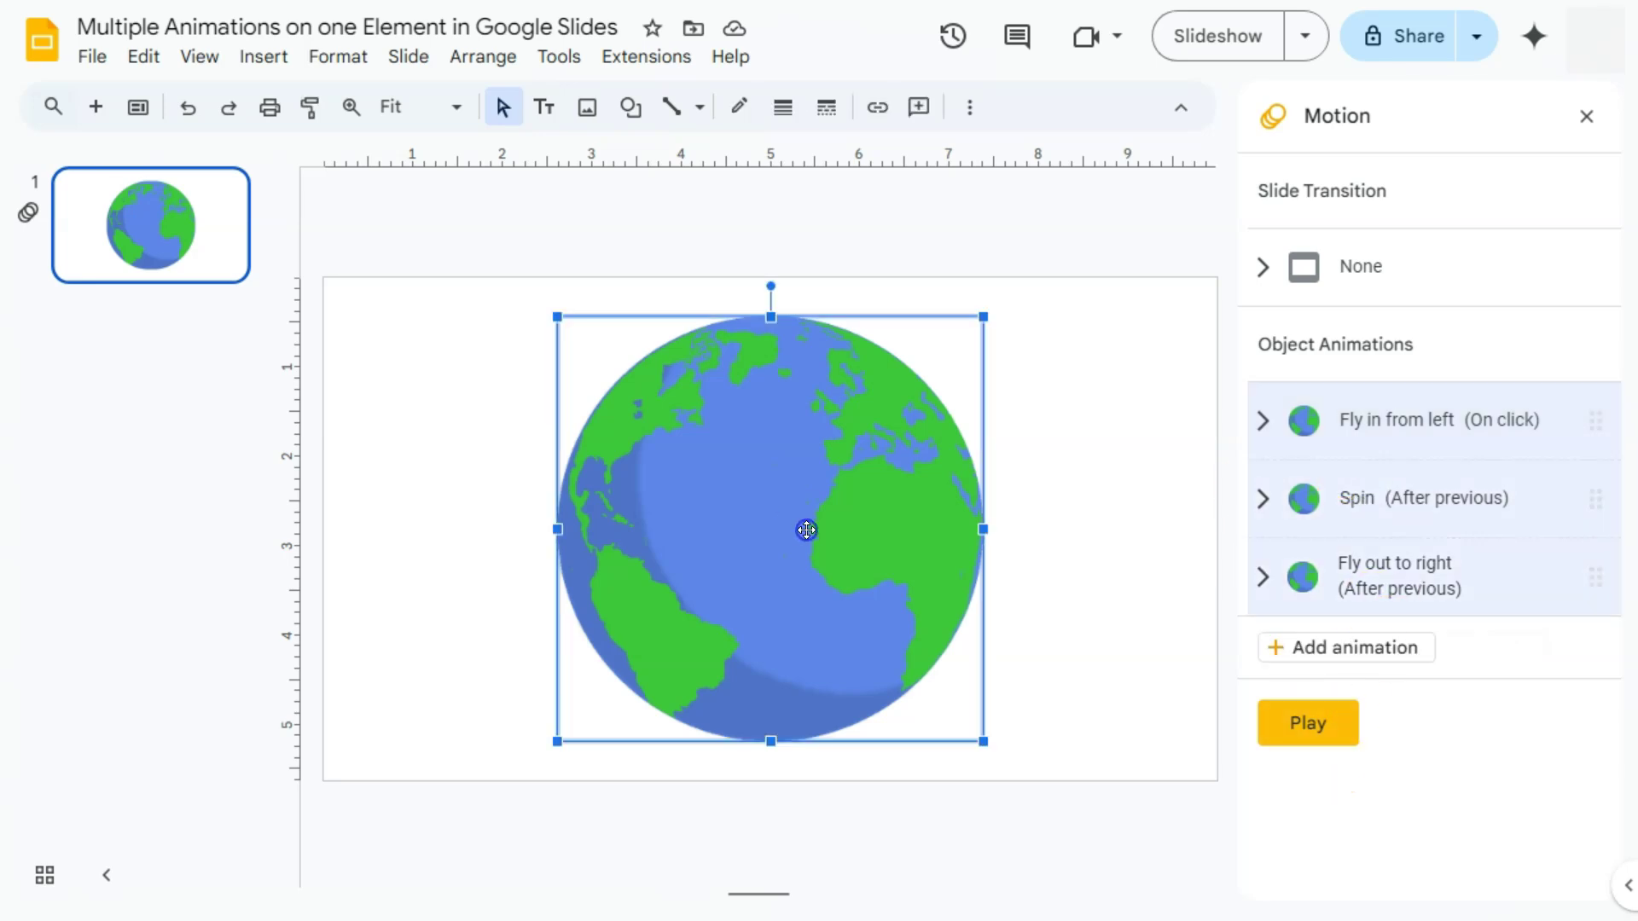
left_click(1357, 650)
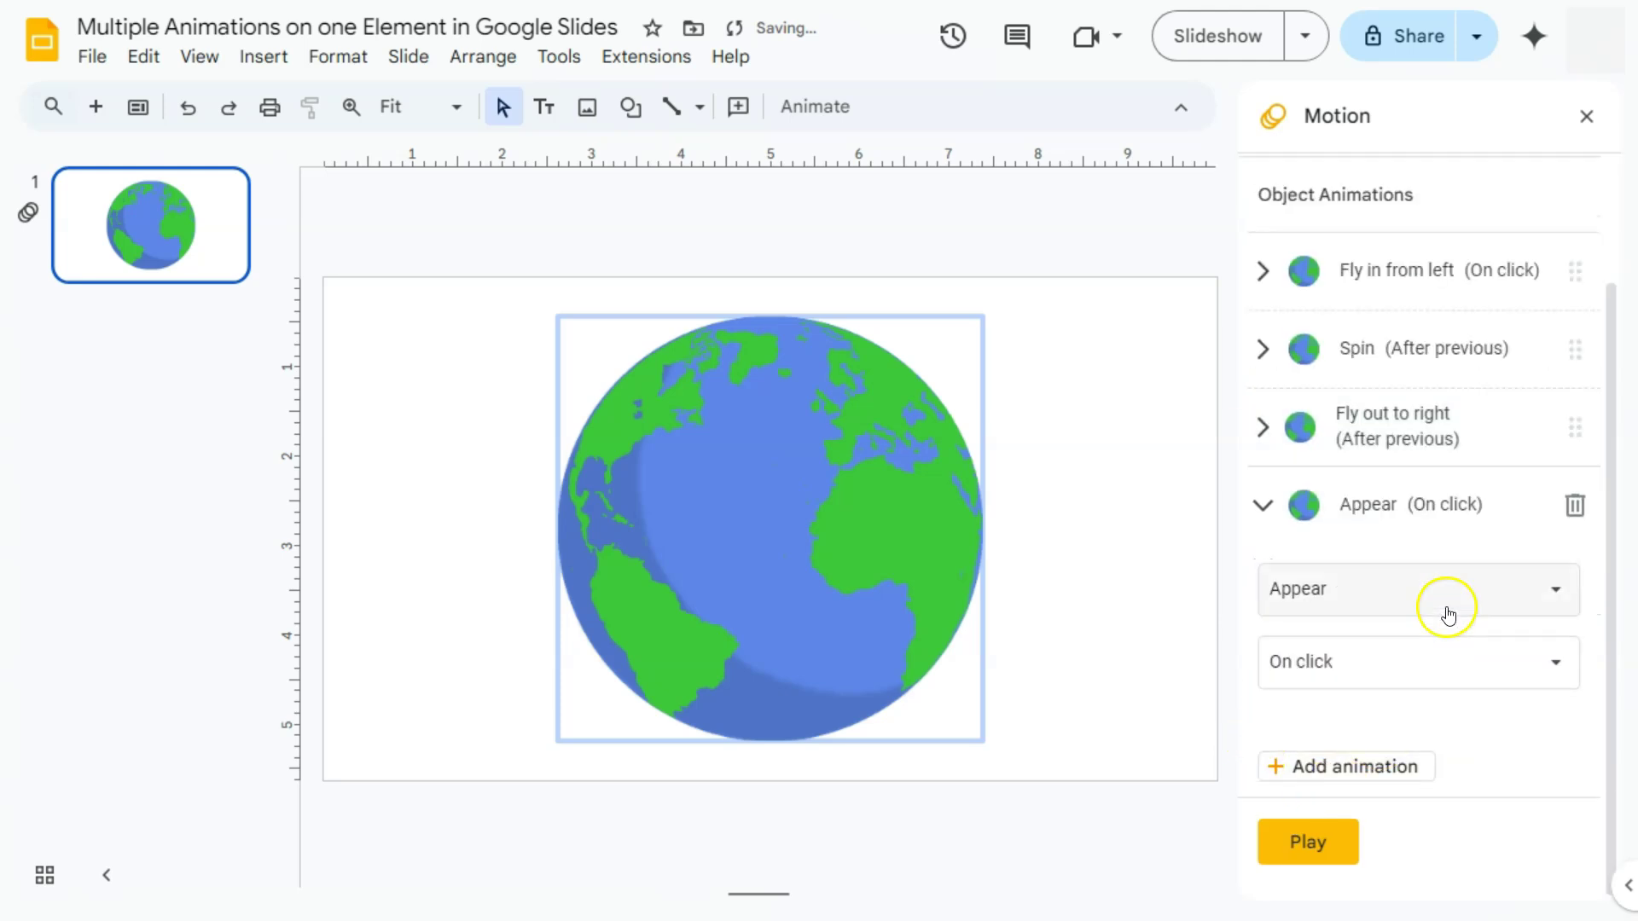
left_click(1535, 604)
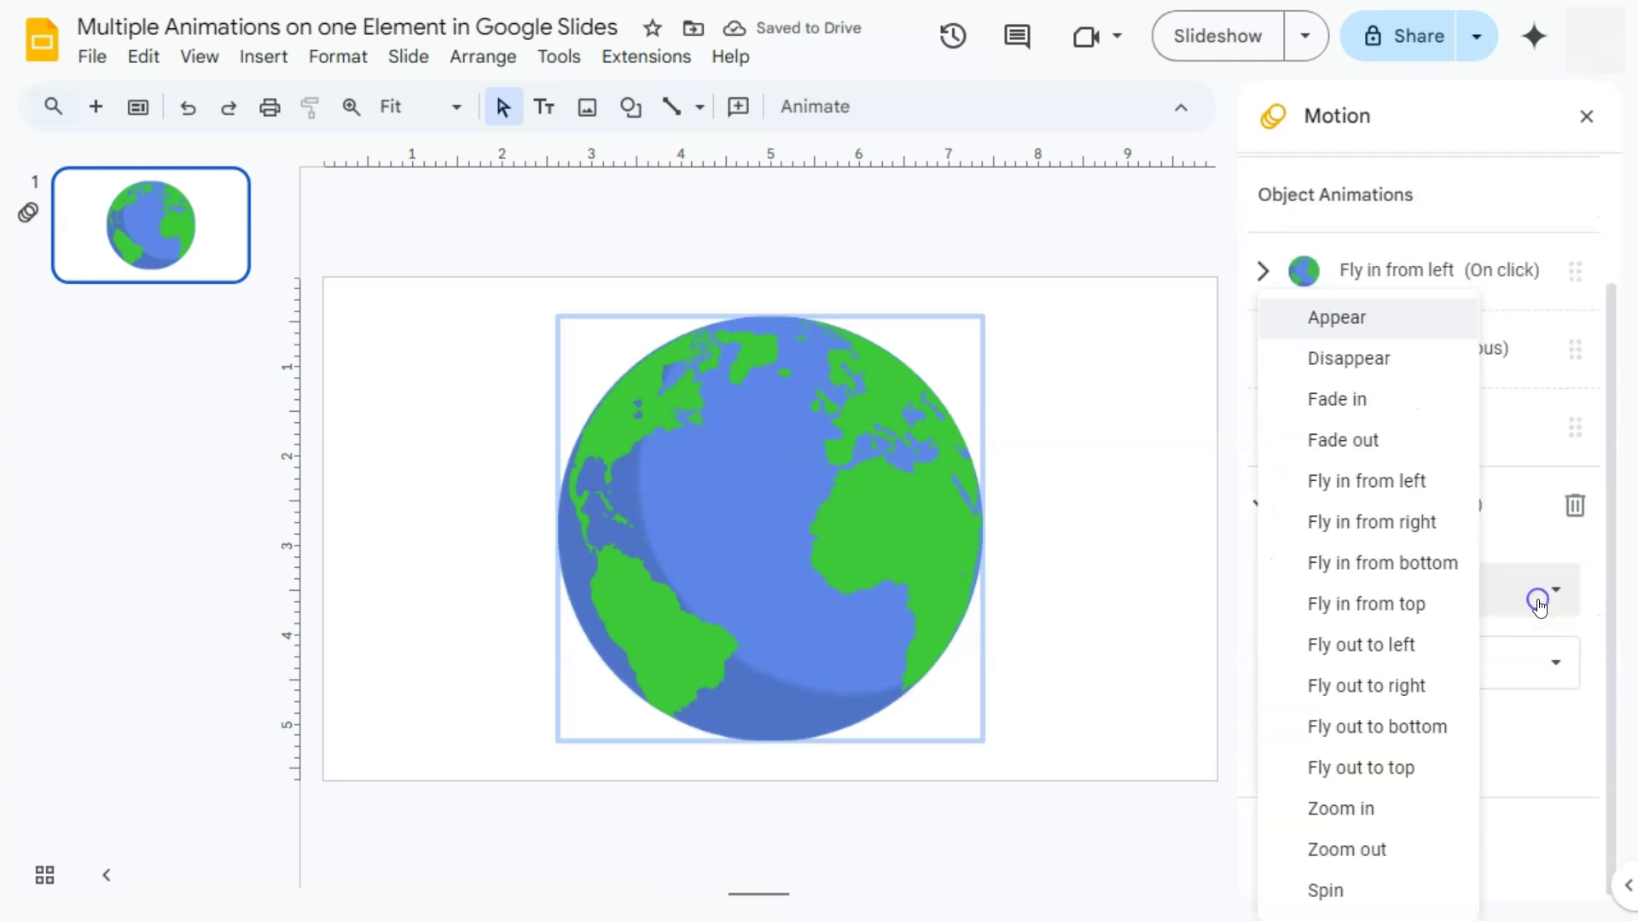
left_click(1327, 889)
left_click(1329, 662)
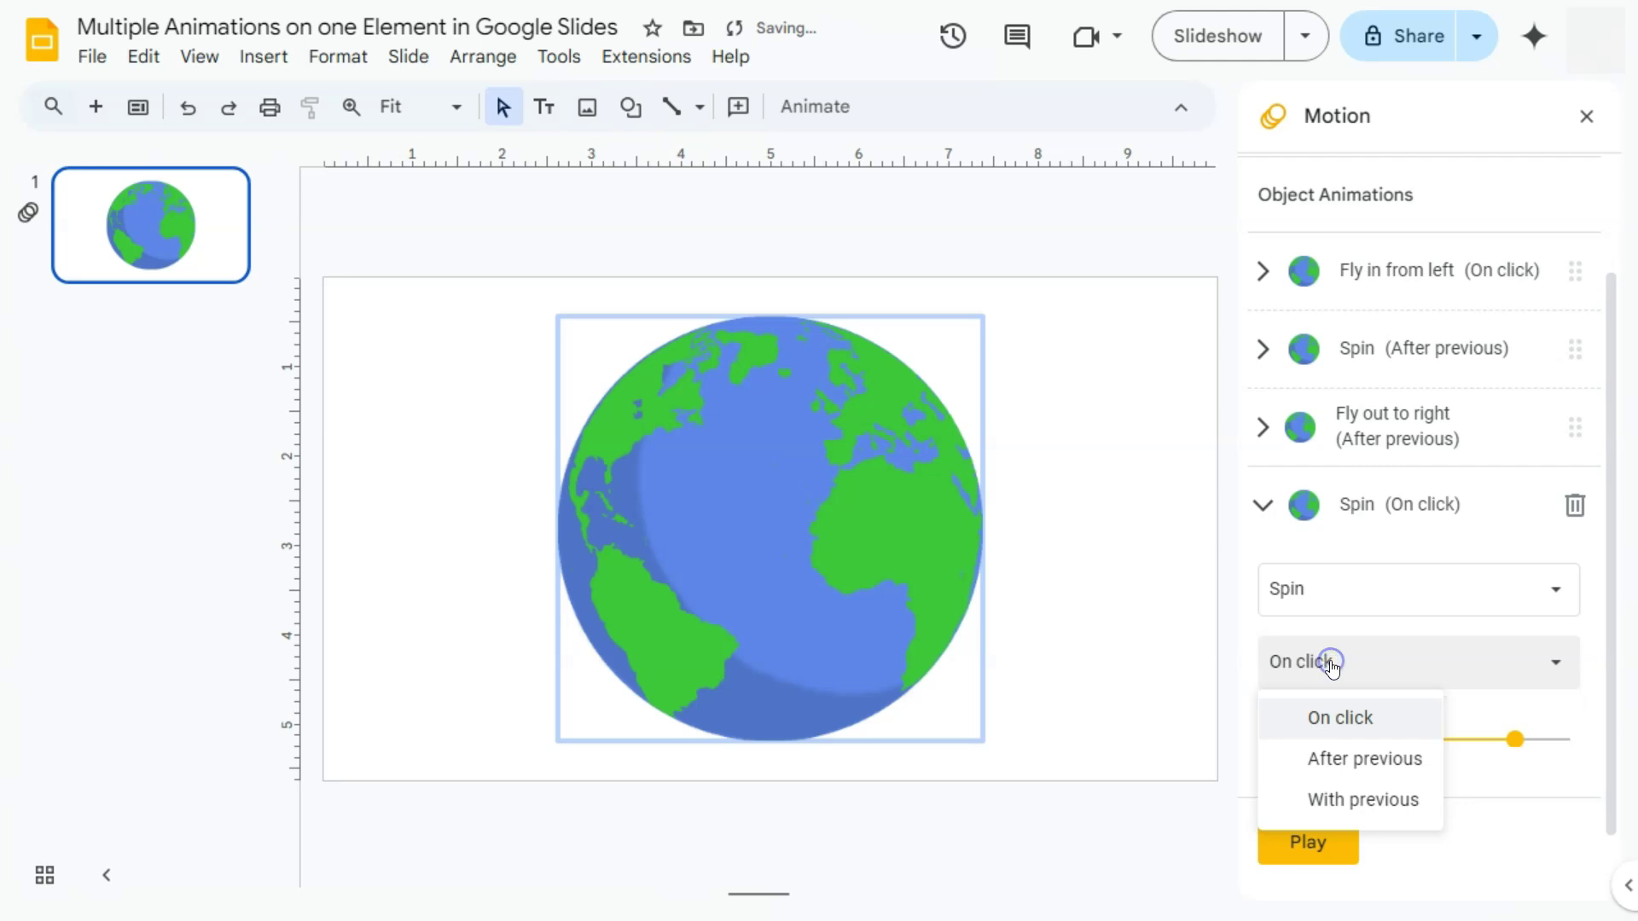
left_click(1360, 798)
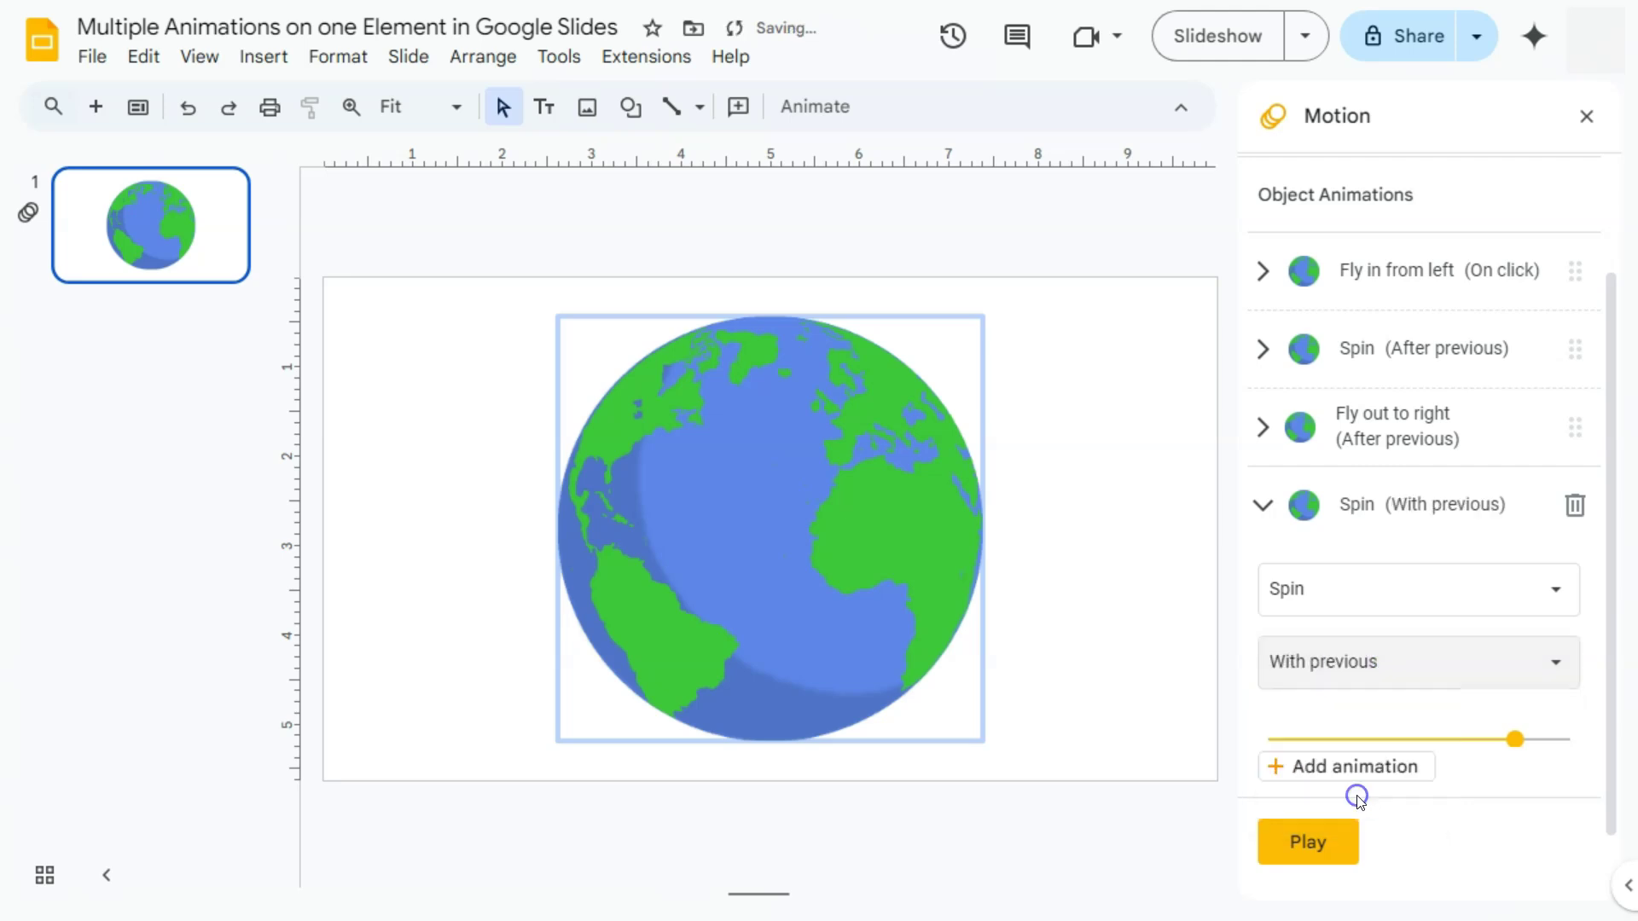
scroll(1520, 663, "down", 1)
left_click_drag(1521, 664, 1391, 670)
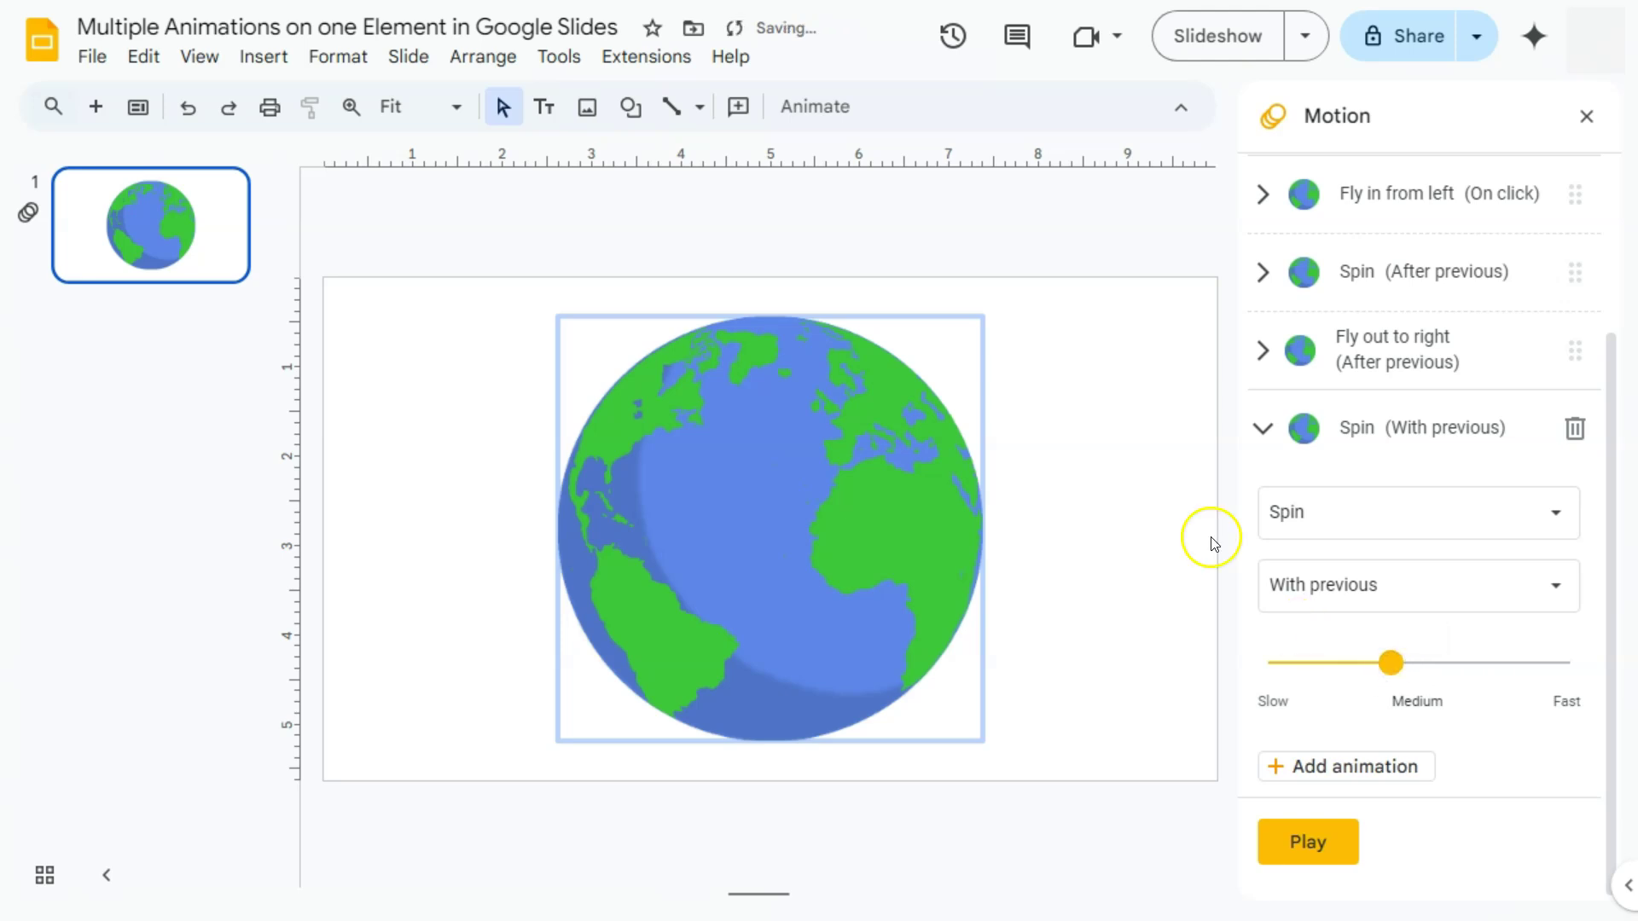
Move the With previous Spin up to sit directly under Fly in from left.
left_click(1263, 429)
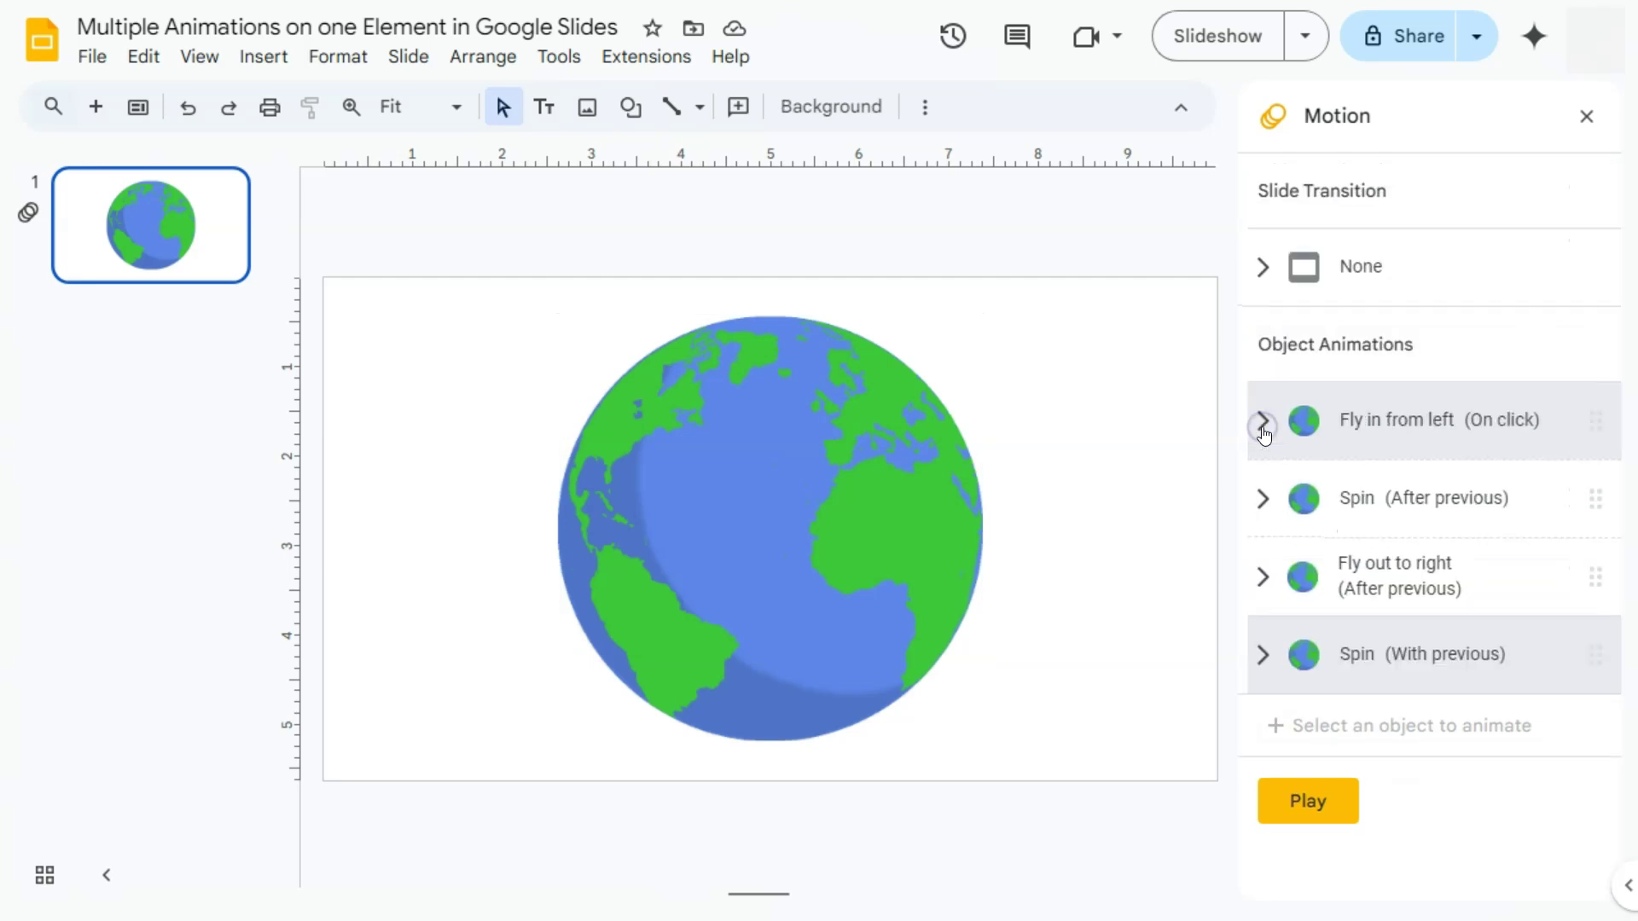
left_click_drag(1602, 654, 1579, 479)
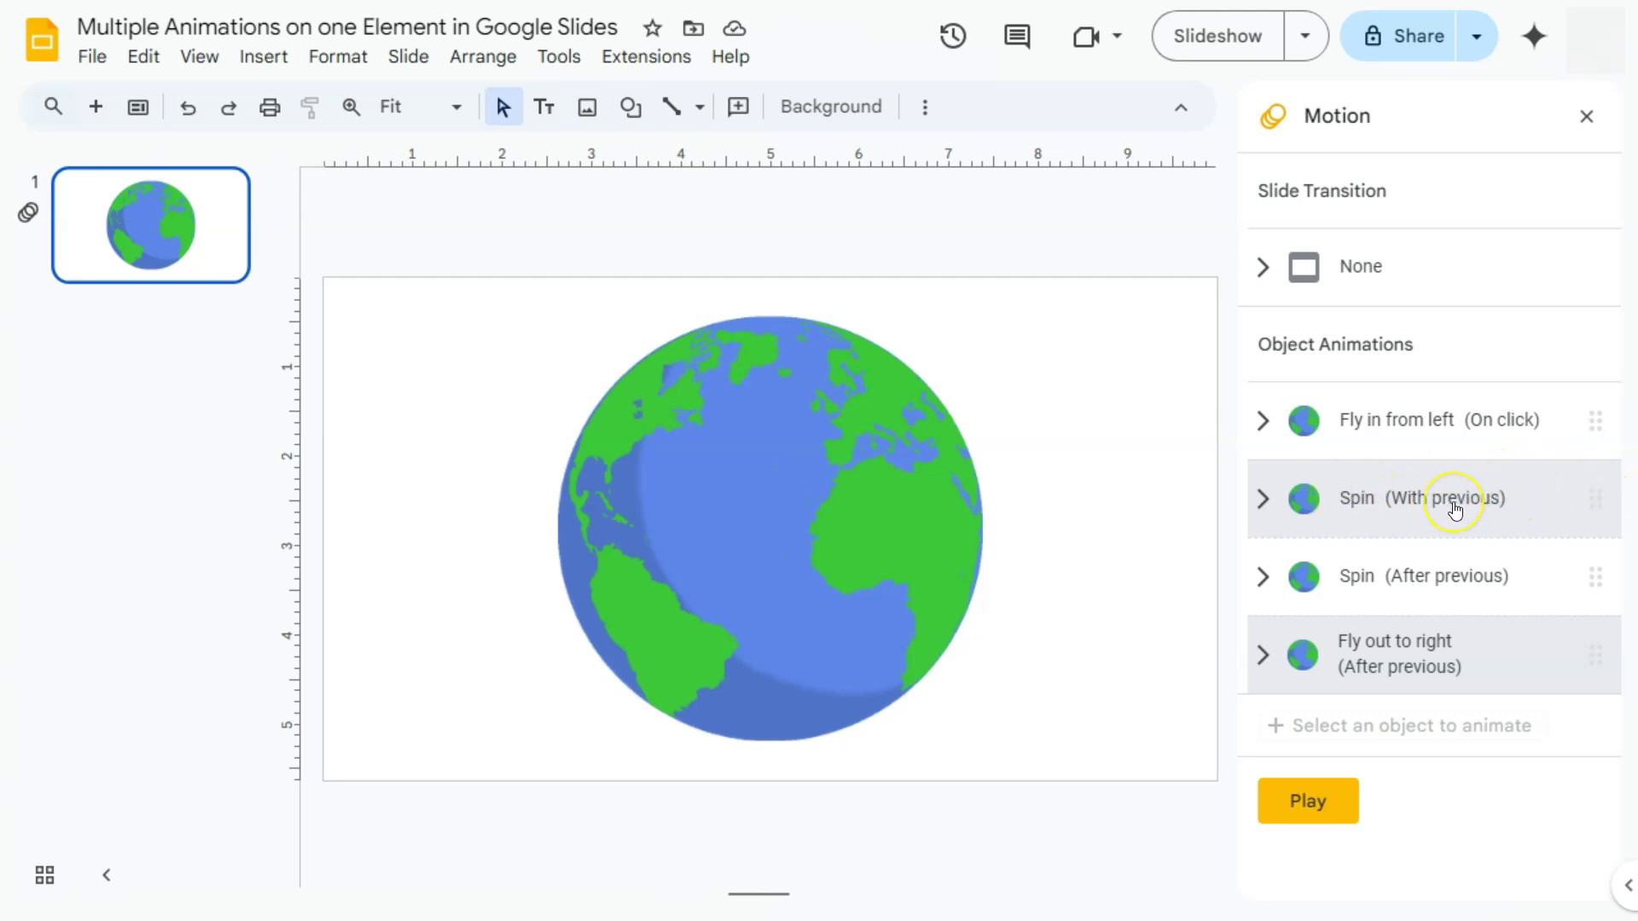
left_click(1367, 520)
Add a fifth globe animation: Spin starting With previous, slowed to Medium (about 2.9 seconds).
left_click(828, 511)
left_click(1350, 724)
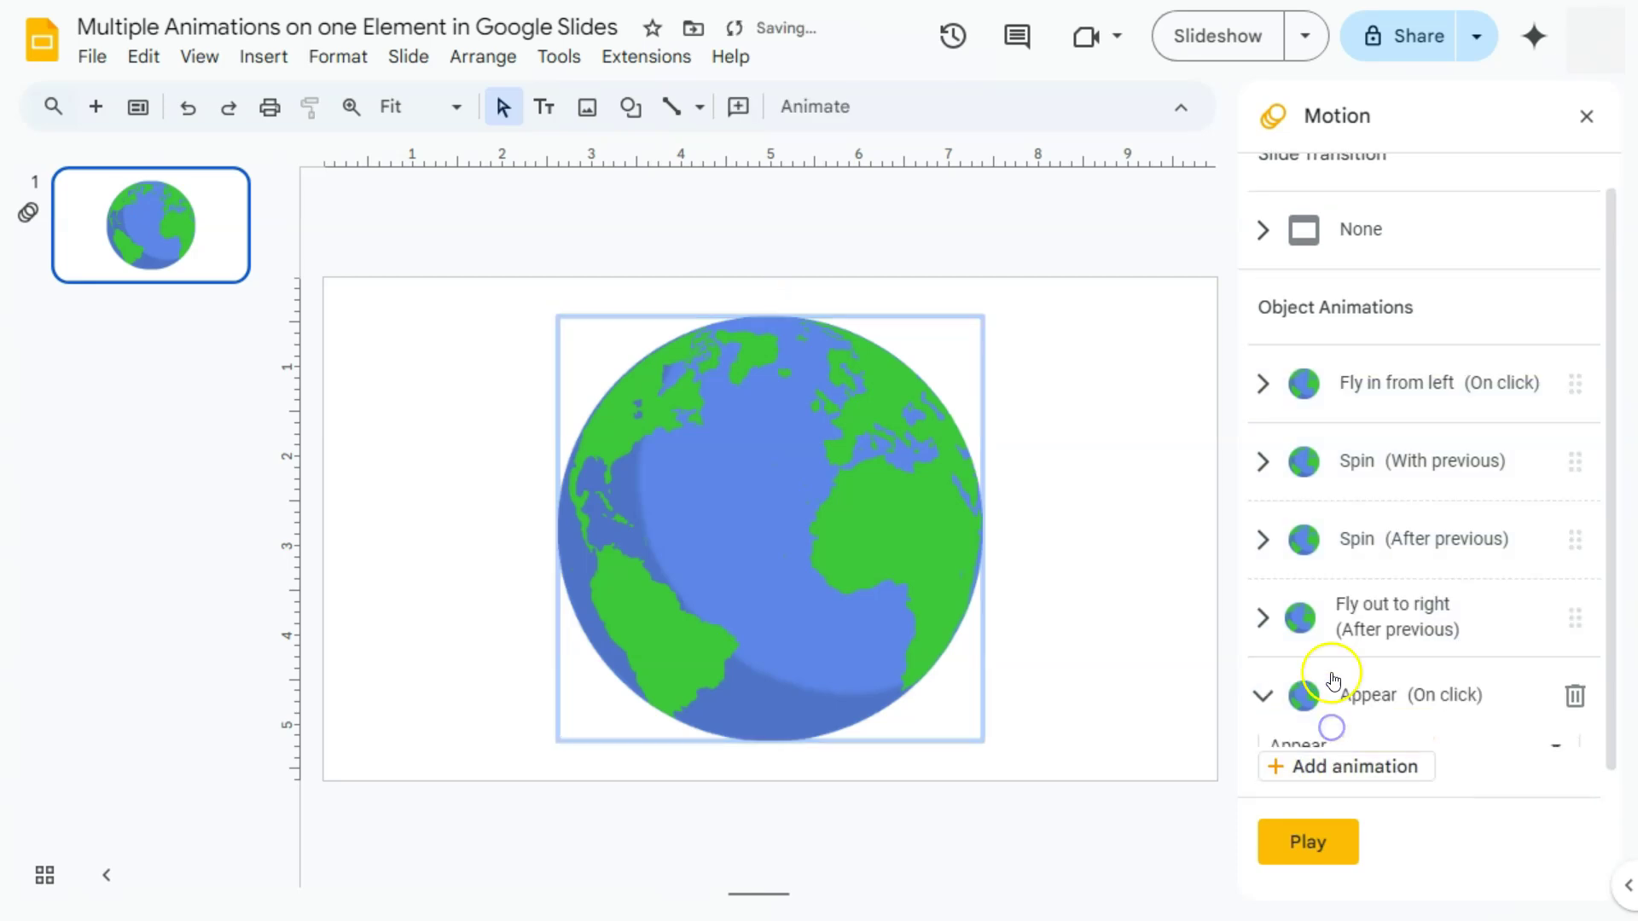
left_click(1372, 588)
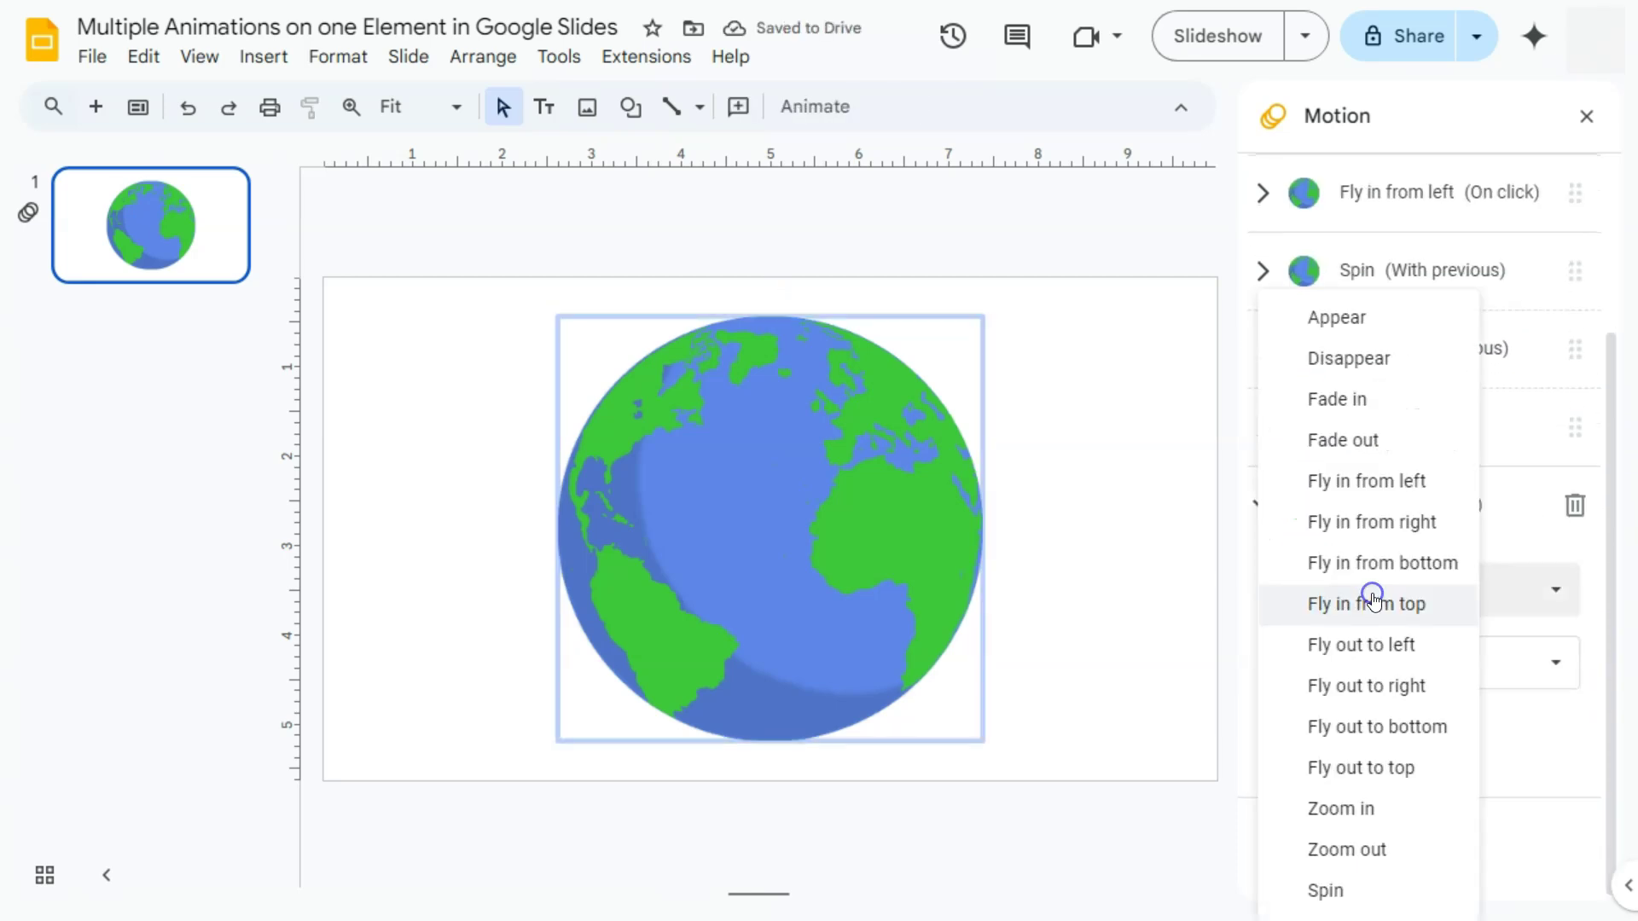
left_click(1326, 889)
left_click(1375, 665)
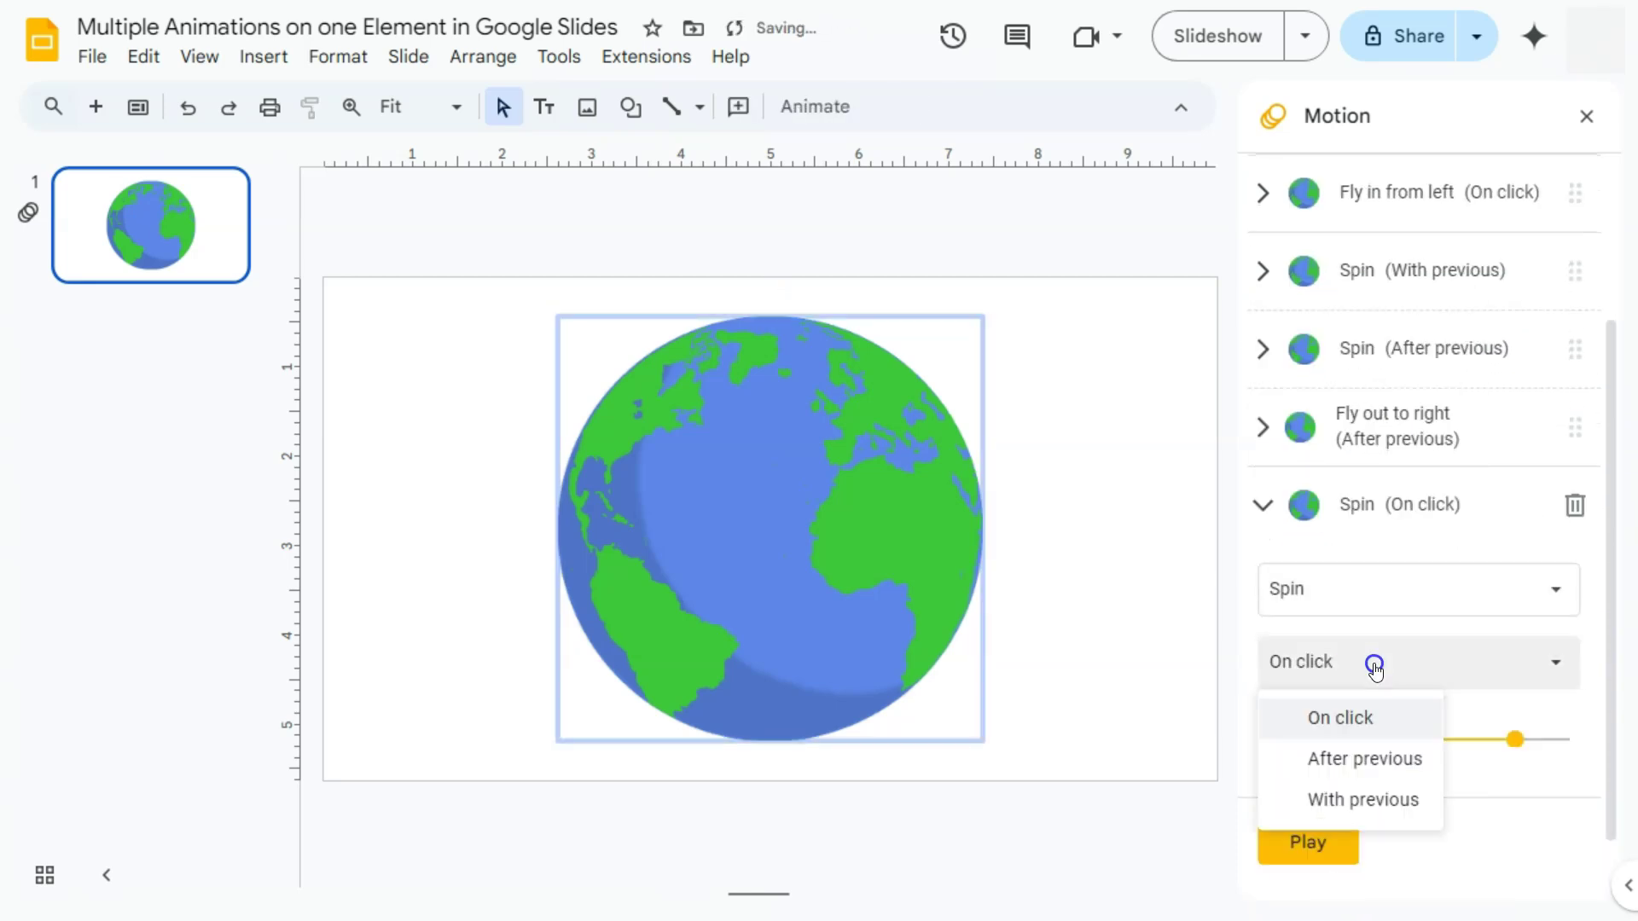
left_click(1361, 798)
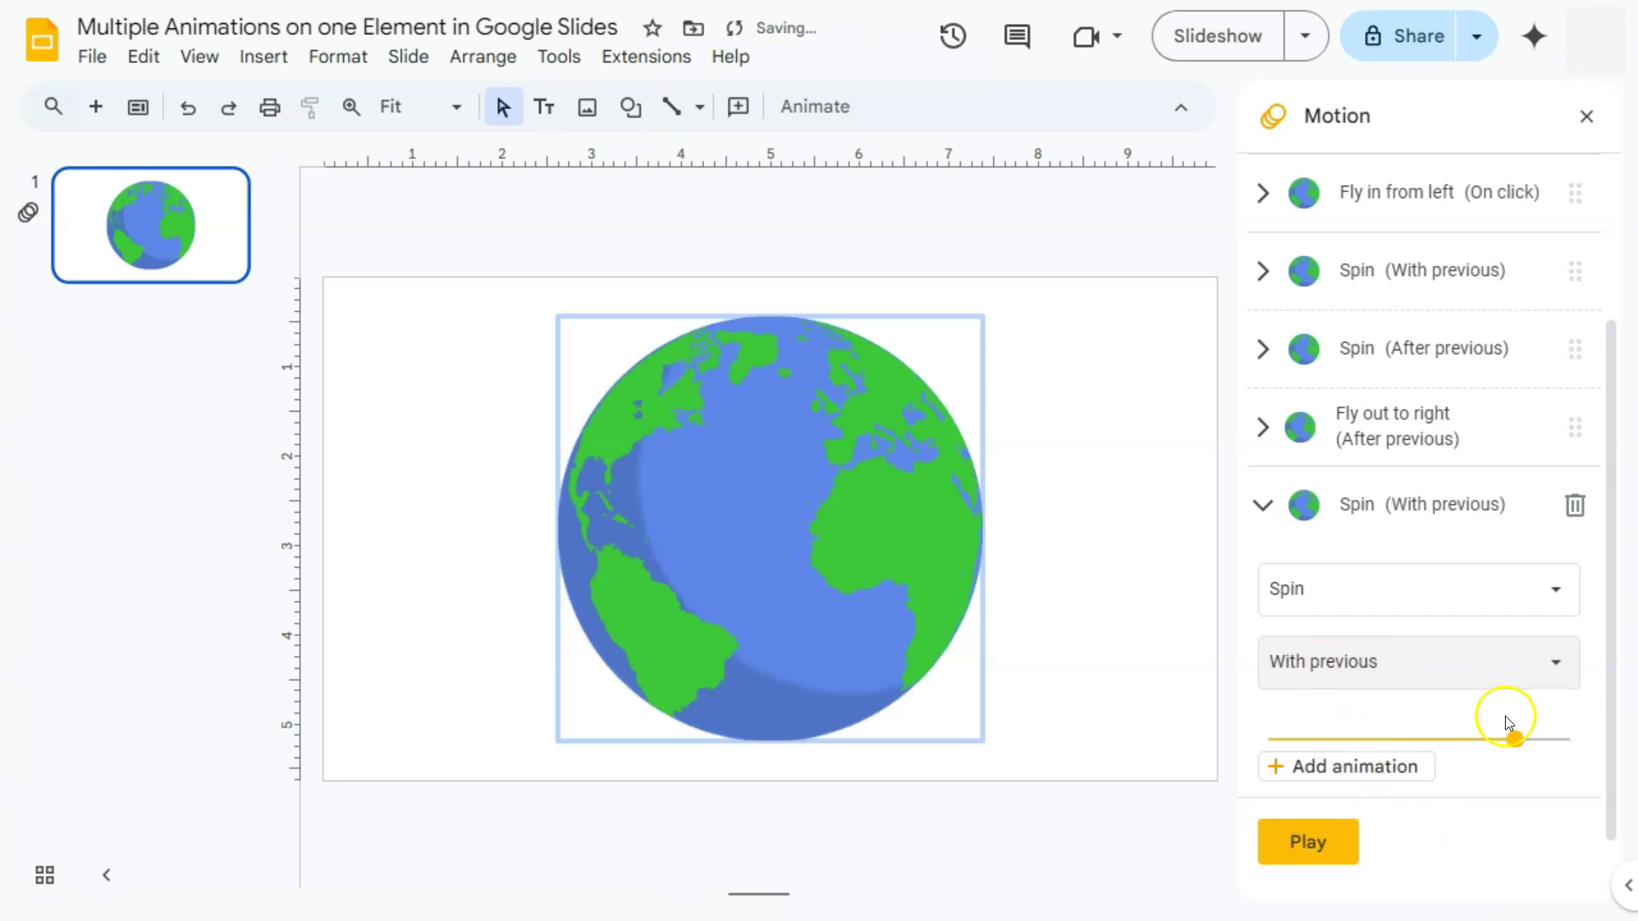
left_click_drag(1511, 664, 1391, 662)
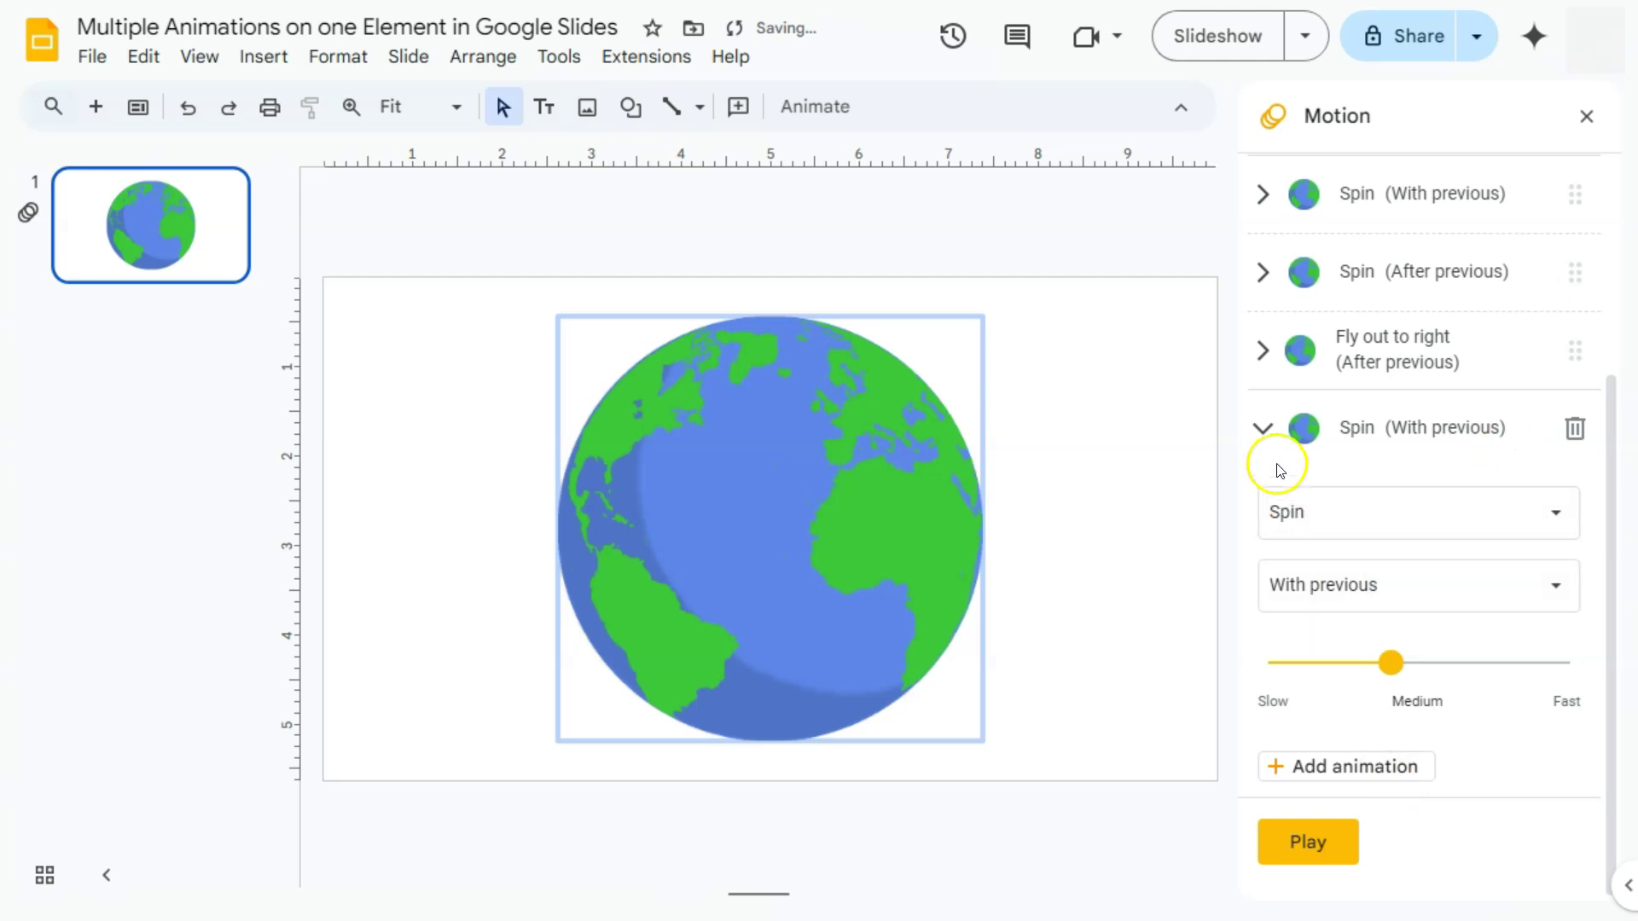
left_click(1264, 431)
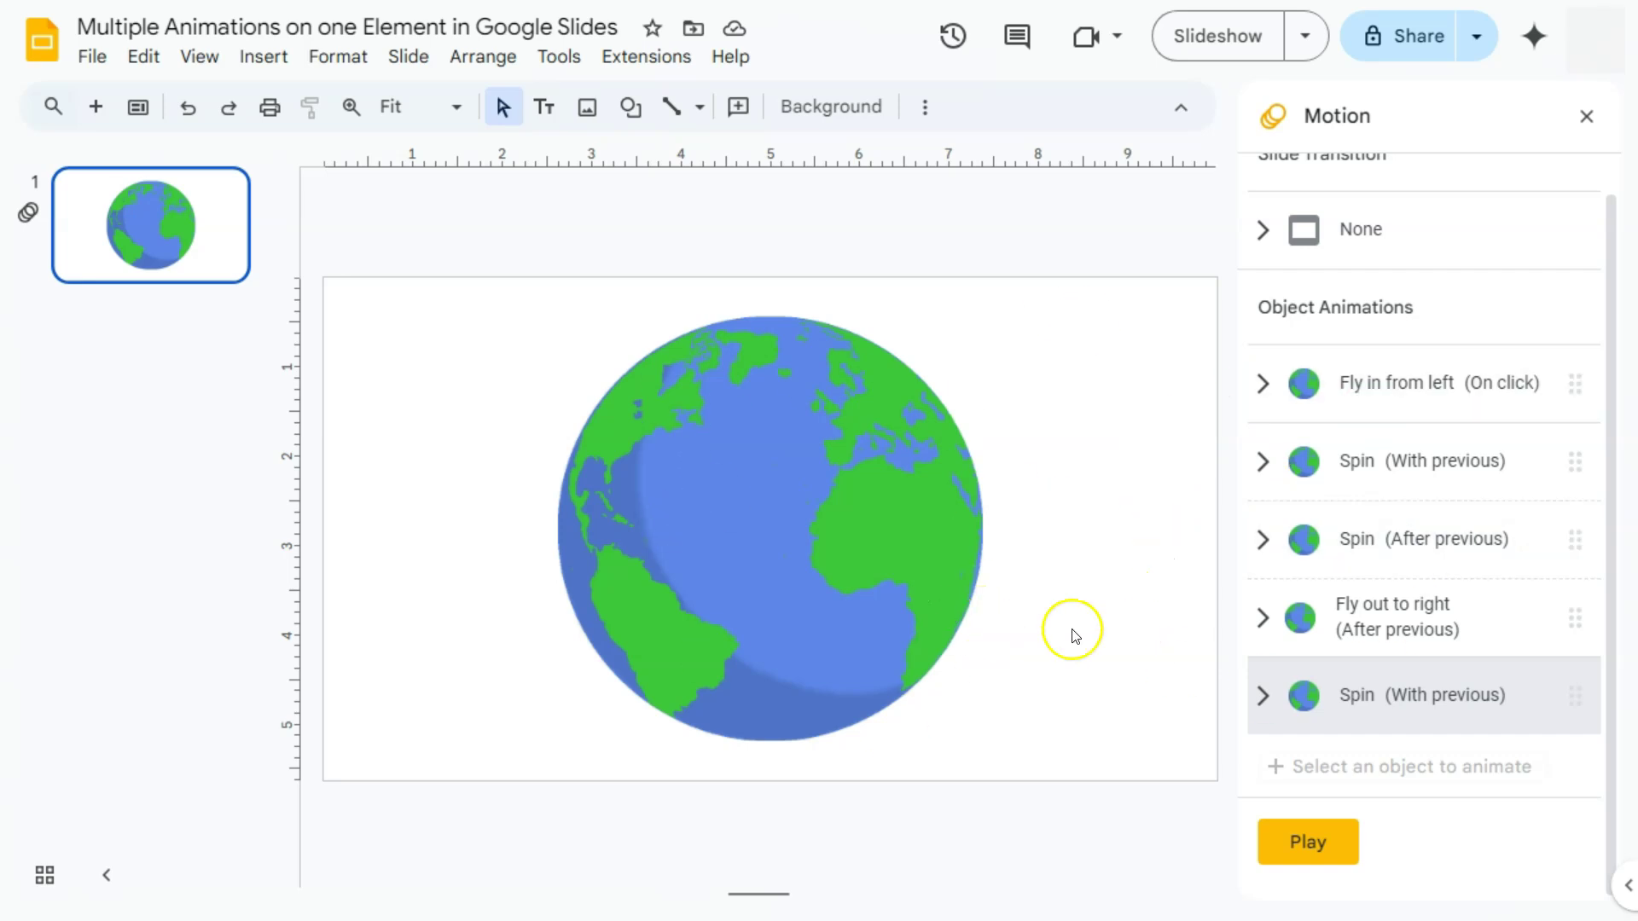
Play the five-animation globe preview, advancing through the spinning fly-in and fly-out, then stop it.
left_click(1306, 842)
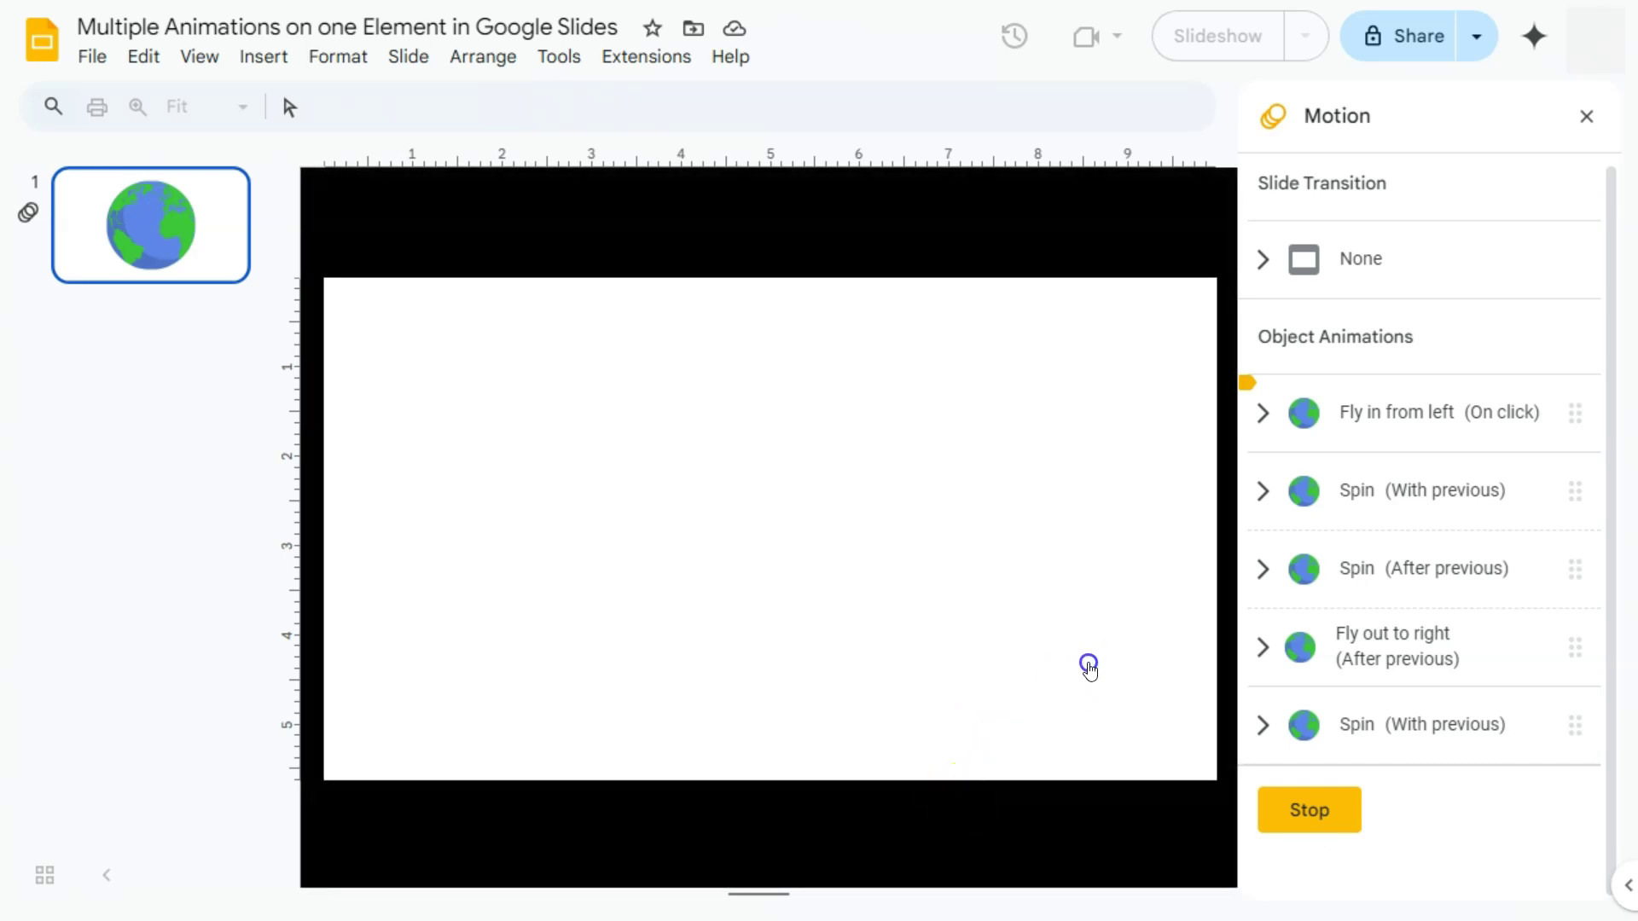
left_click(1090, 668)
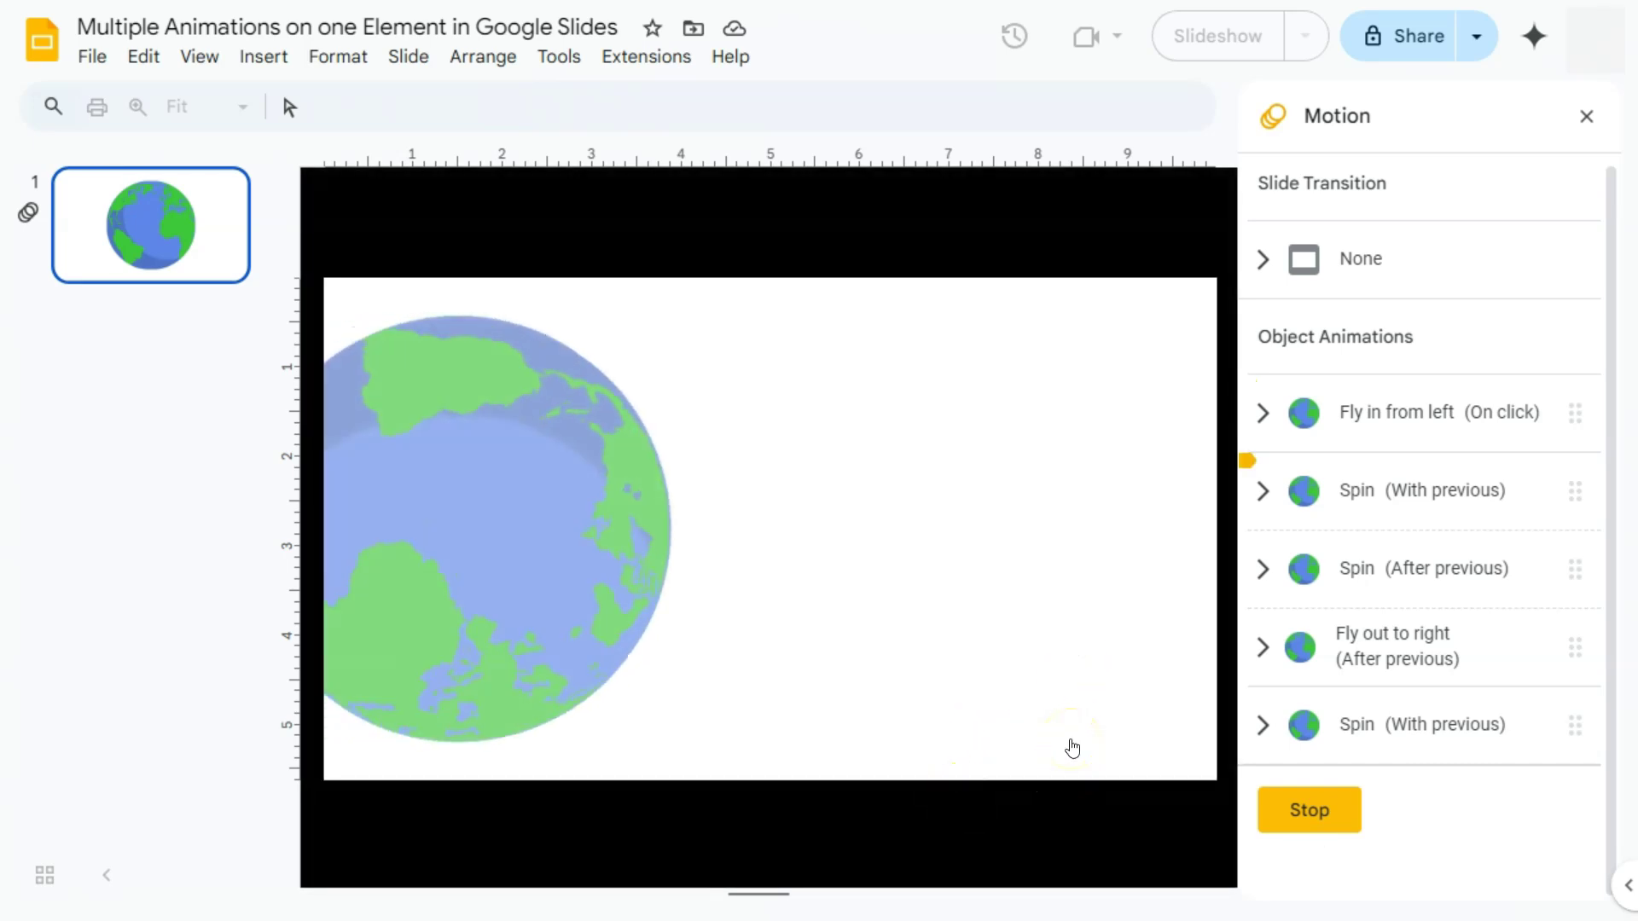
left_click(578, 606)
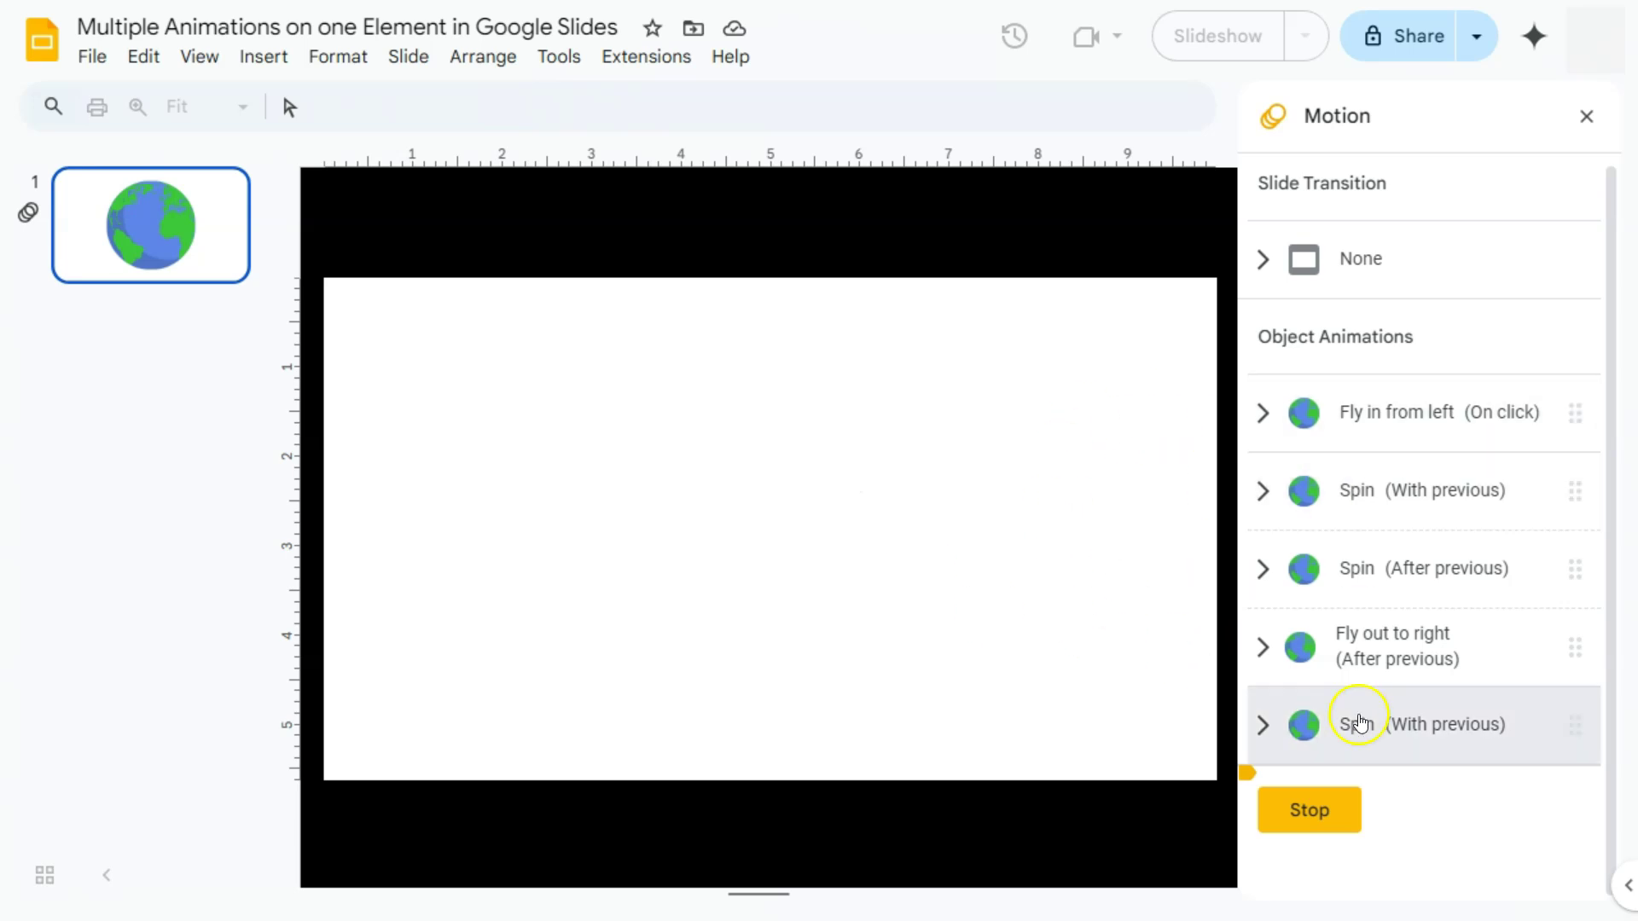
left_click(1345, 811)
left_click(805, 494)
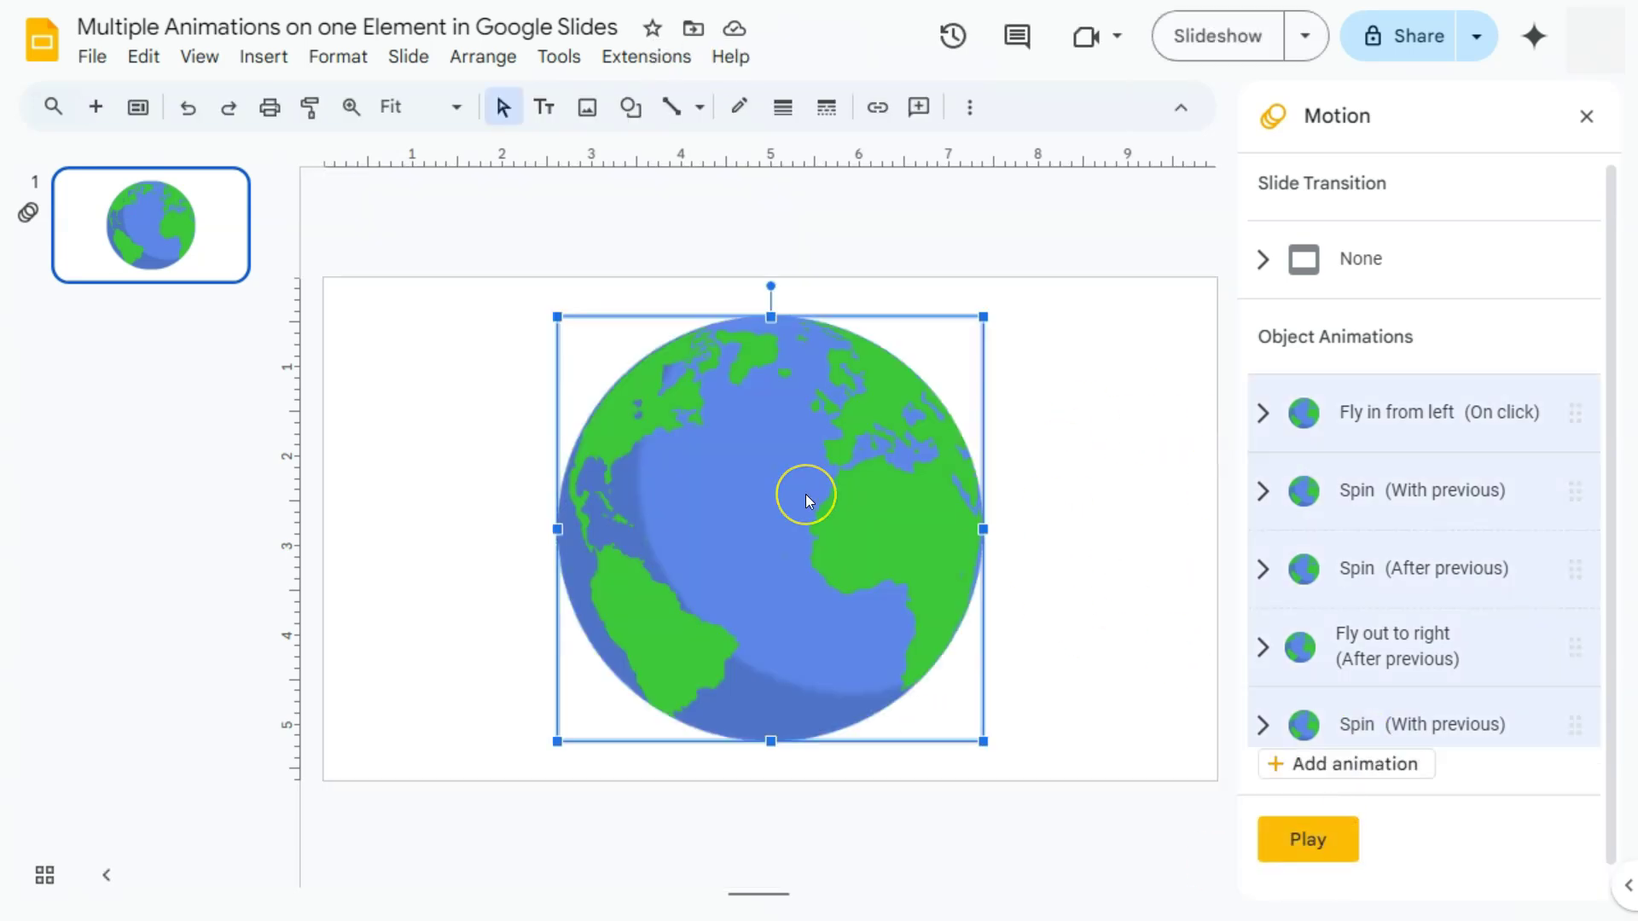